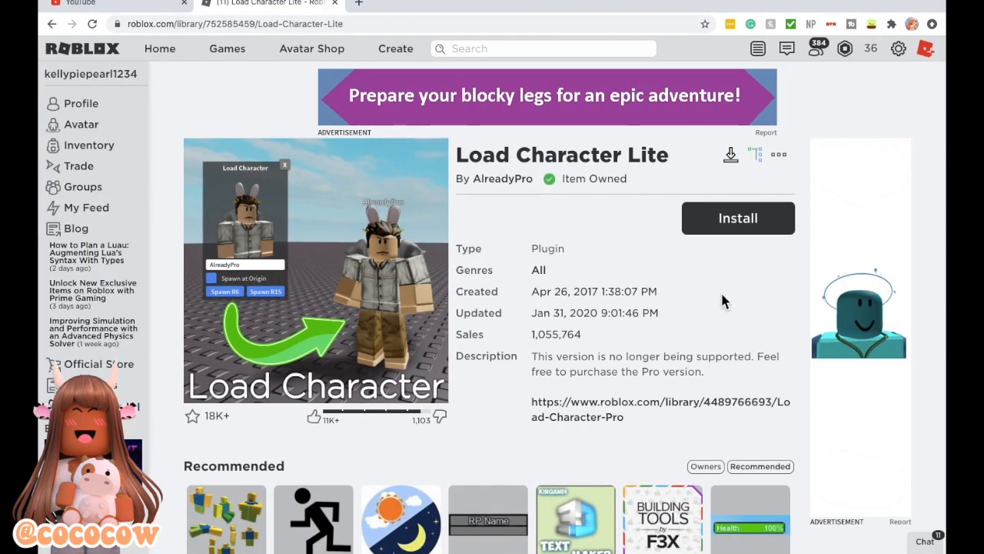
# Install the Load Character Lite plugin into Roblox Studio and dismiss the installation notice
pyautogui.click(747, 225)
pyautogui.click(620, 134)
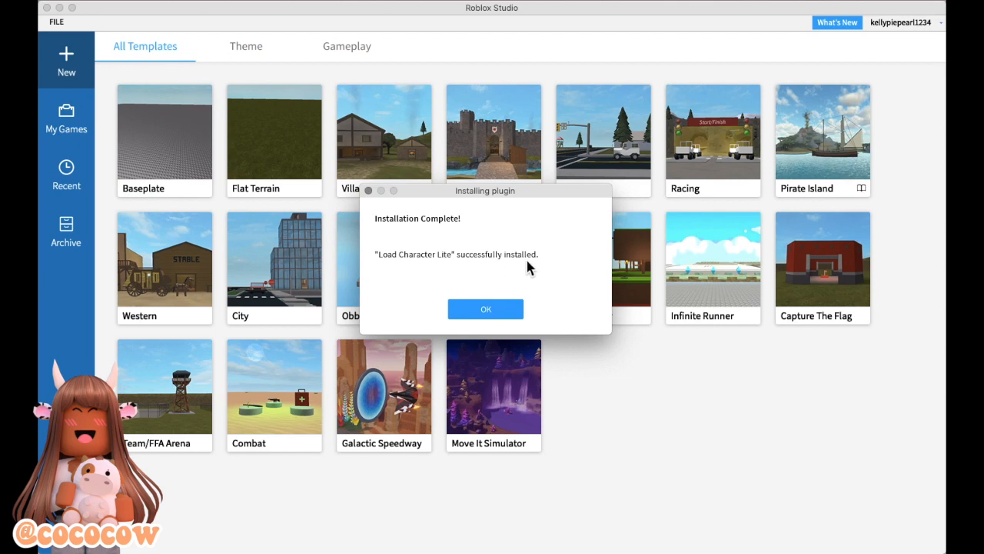
pyautogui.click(498, 311)
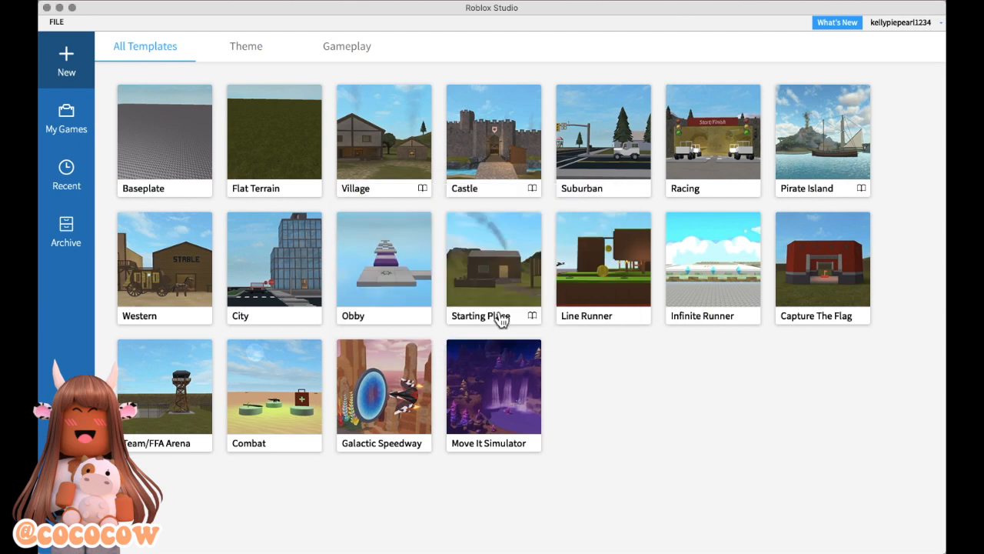
# Create a Baseplate place and show the Explorer, Properties, Game Explorer and Toolbox windows
pyautogui.click(191, 184)
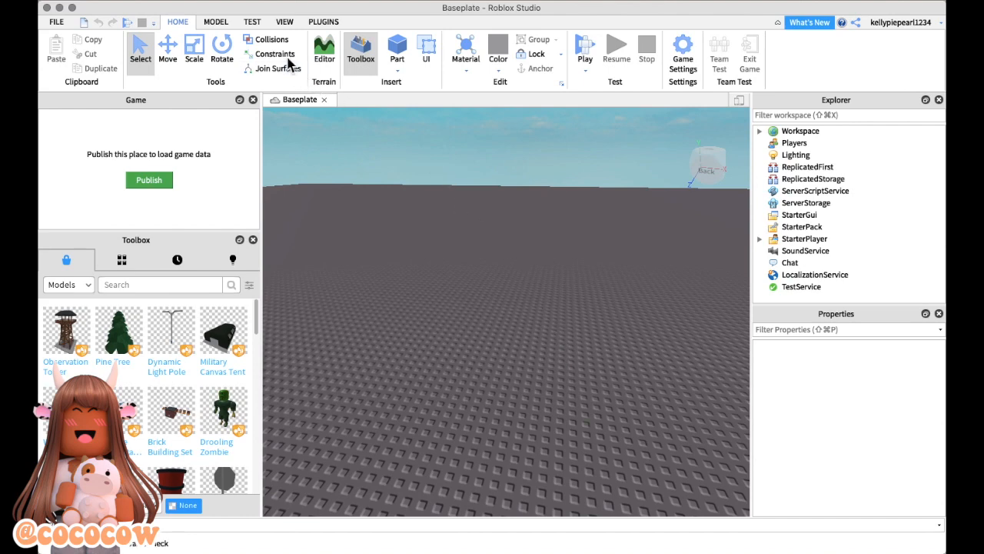
pyautogui.click(283, 21)
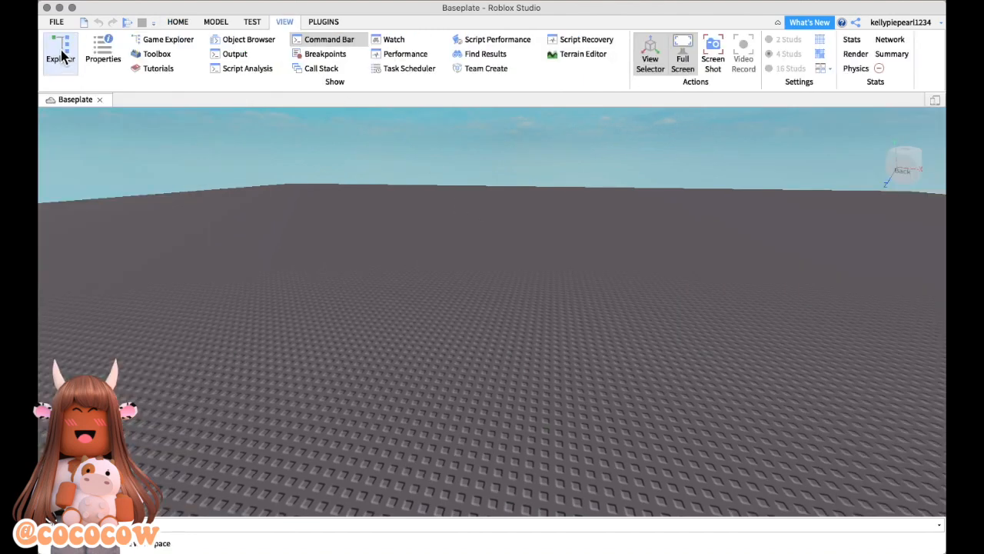
pyautogui.click(61, 54)
pyautogui.click(103, 54)
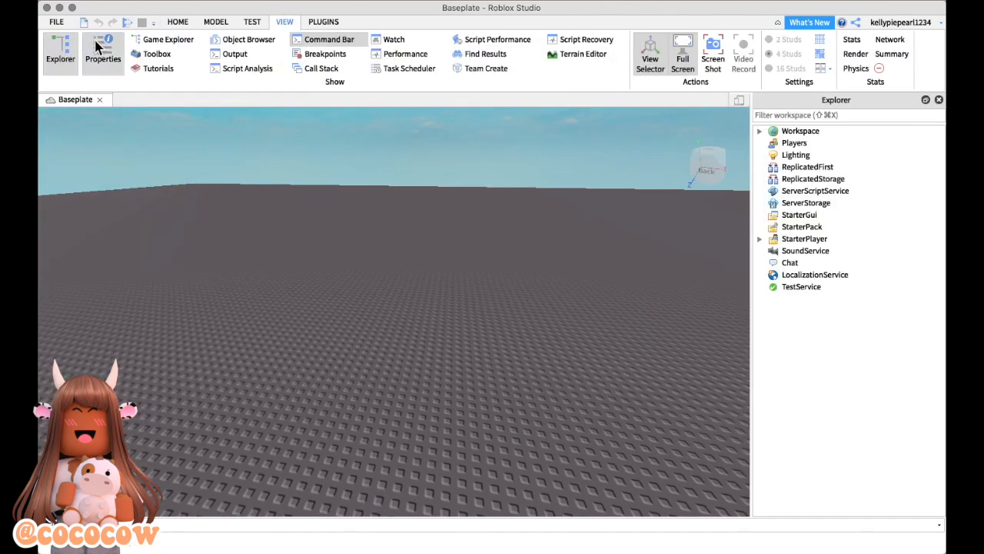
pyautogui.click(159, 38)
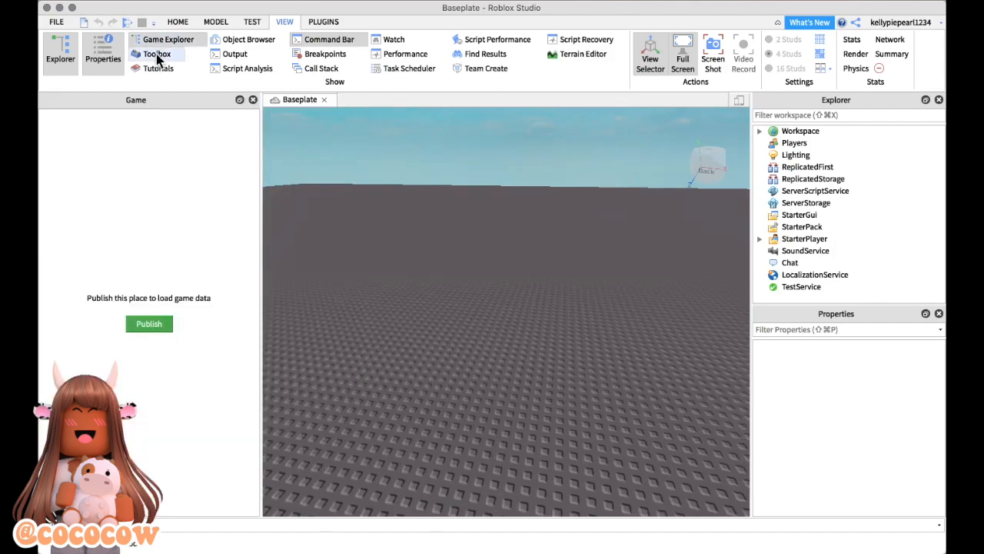
pyautogui.click(158, 55)
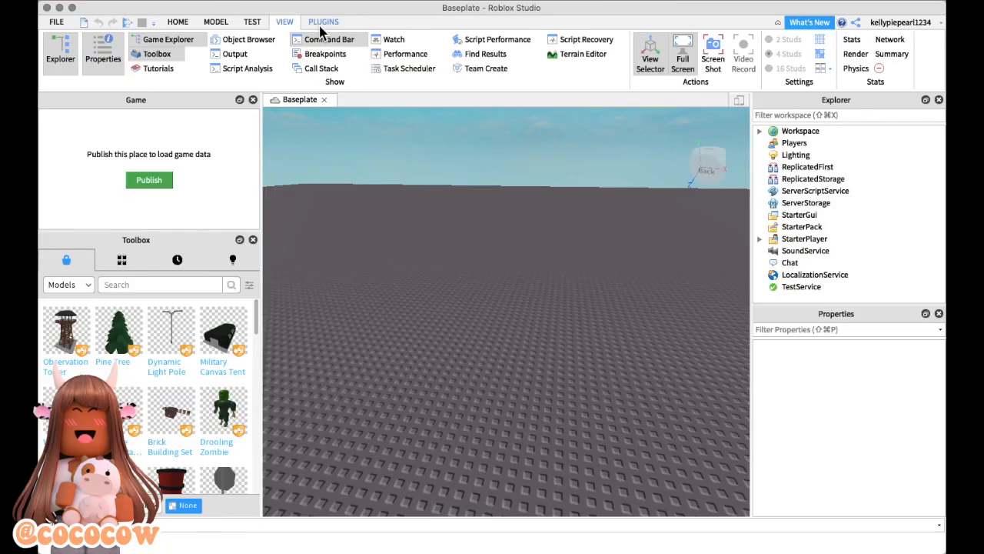
# Spawn an R6 avatar at the origin with the Load Character plugin, entering the account's username
pyautogui.click(321, 23)
pyautogui.click(213, 56)
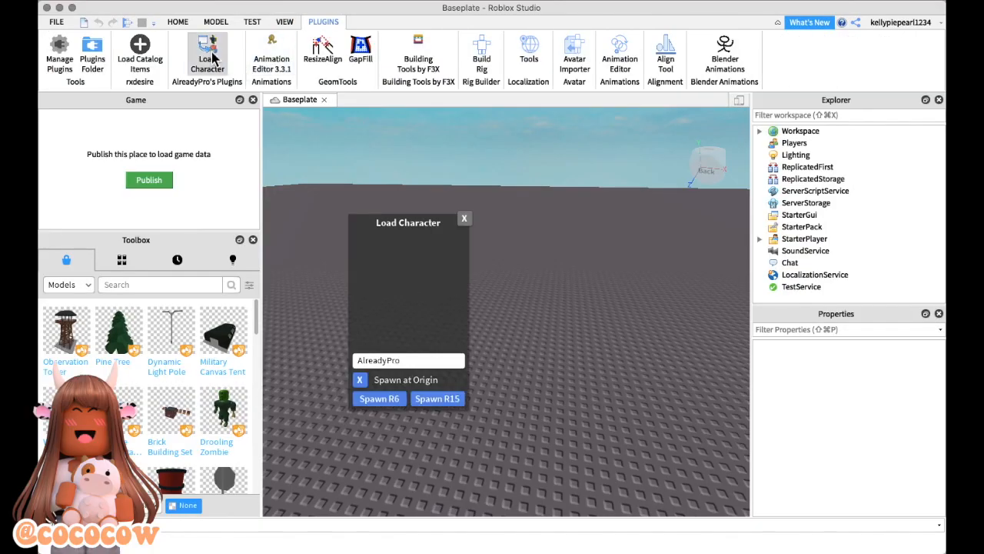
pyautogui.moveTo(400, 360); pyautogui.dragTo(363, 384)
pyautogui.click(359, 379)
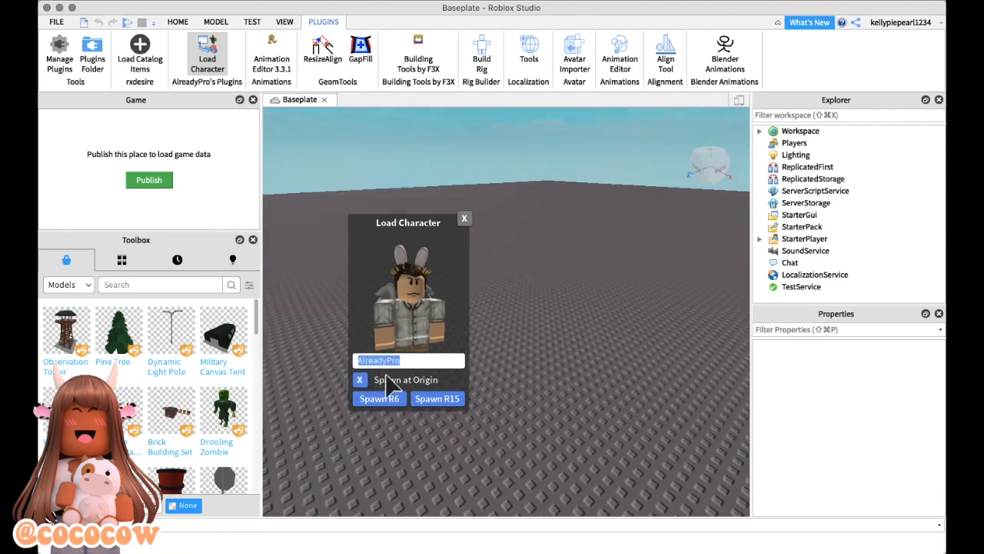
pyautogui.press('BackSpace')
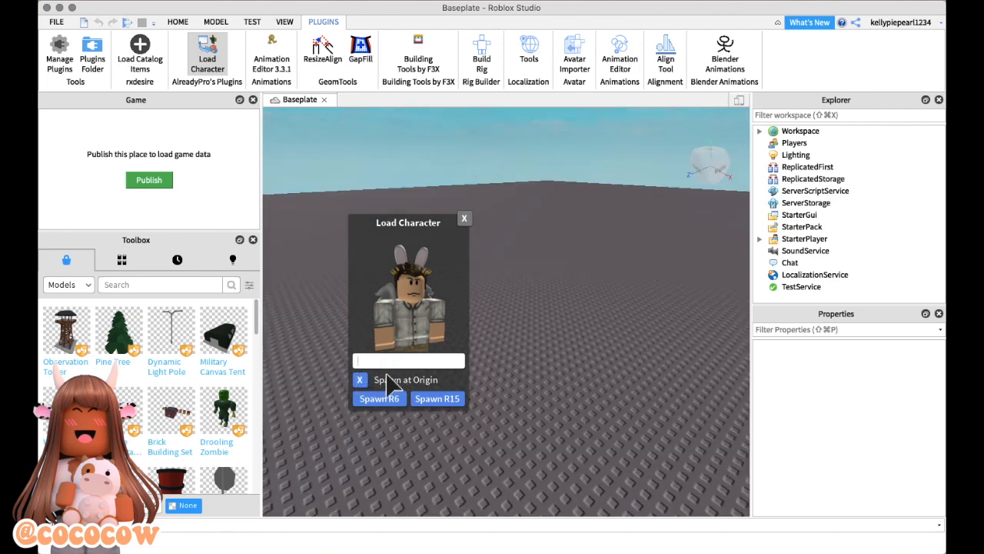
pyautogui.write('kellypie')
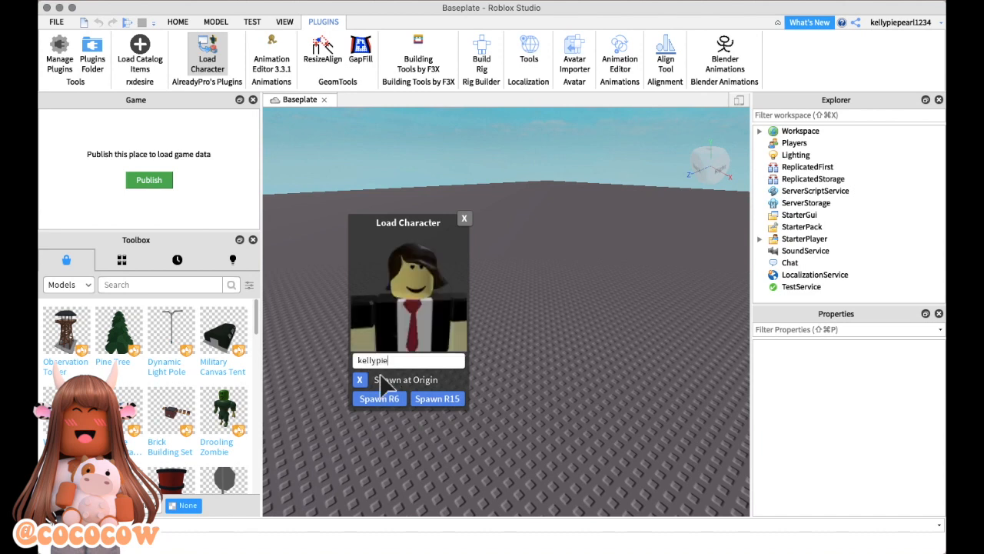
pyautogui.write('pearl12')
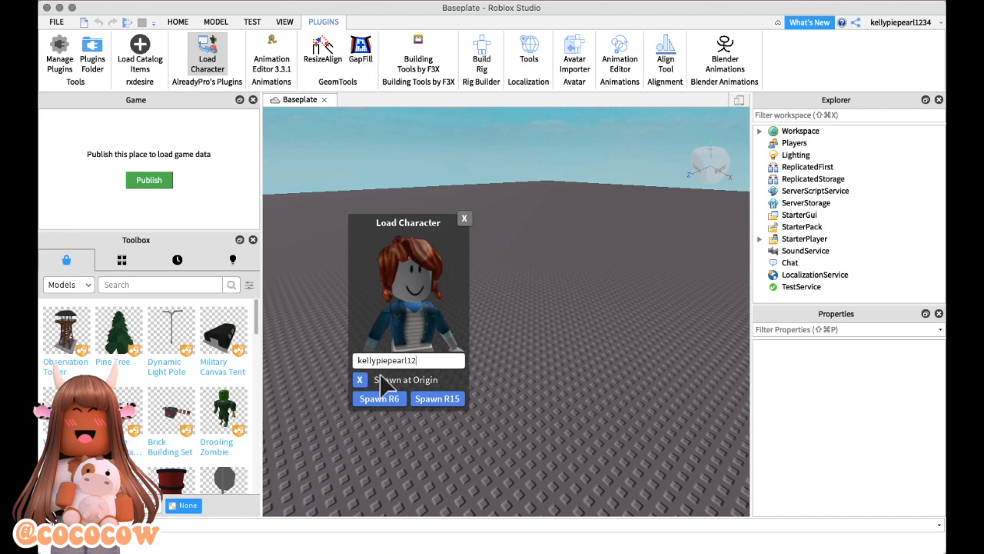
pyautogui.write('34')
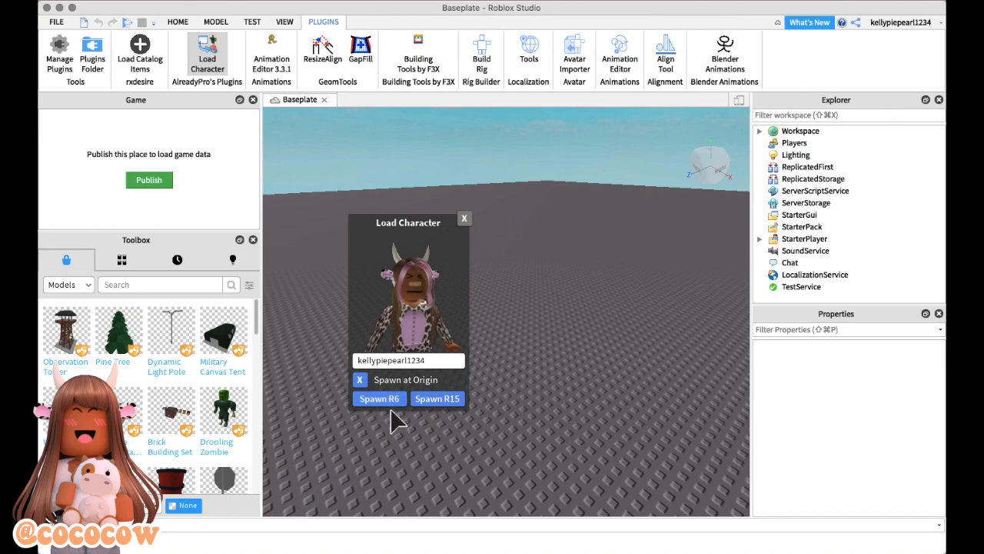
pyautogui.click(391, 404)
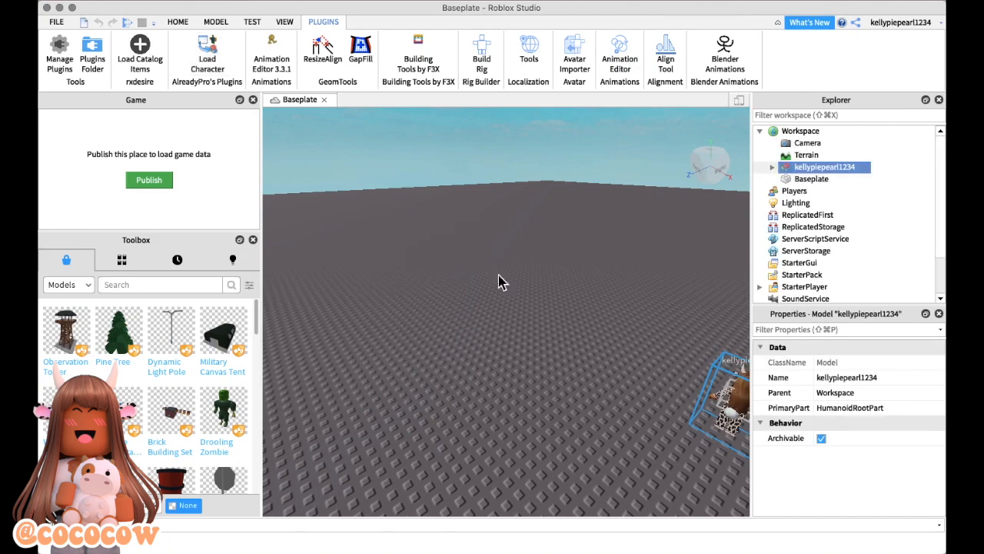
# Examine the spawned character by flying the camera around it, ending on a close front view
pyautogui.moveTo(532, 331)
pyautogui.mouseDown(button='right')
pyautogui.moveTo(540, 331)
pyautogui.moveTo(532, 331)
pyautogui.mouseUp(button='right')
pyautogui.press('w')
pyautogui.press('a')
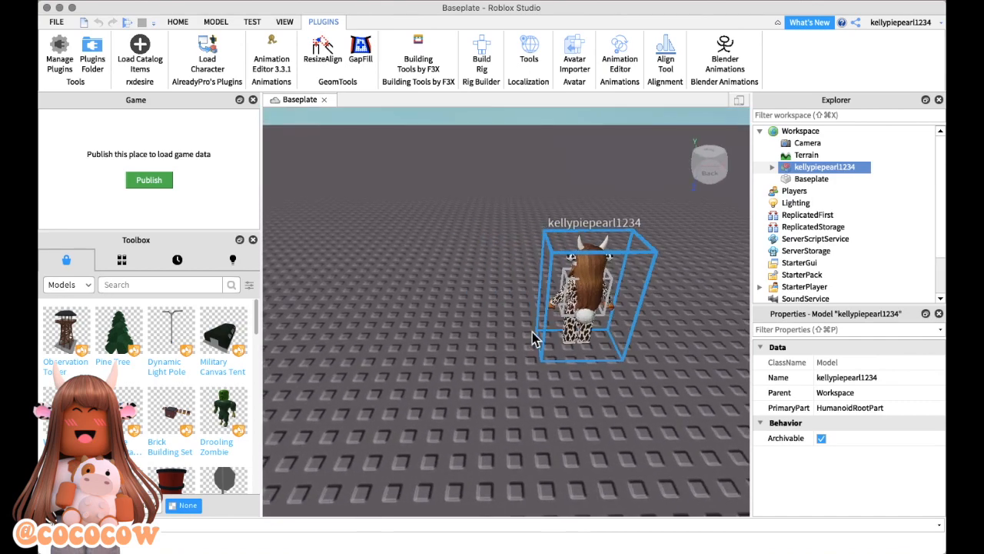
pyautogui.press('s')
pyautogui.press('d')
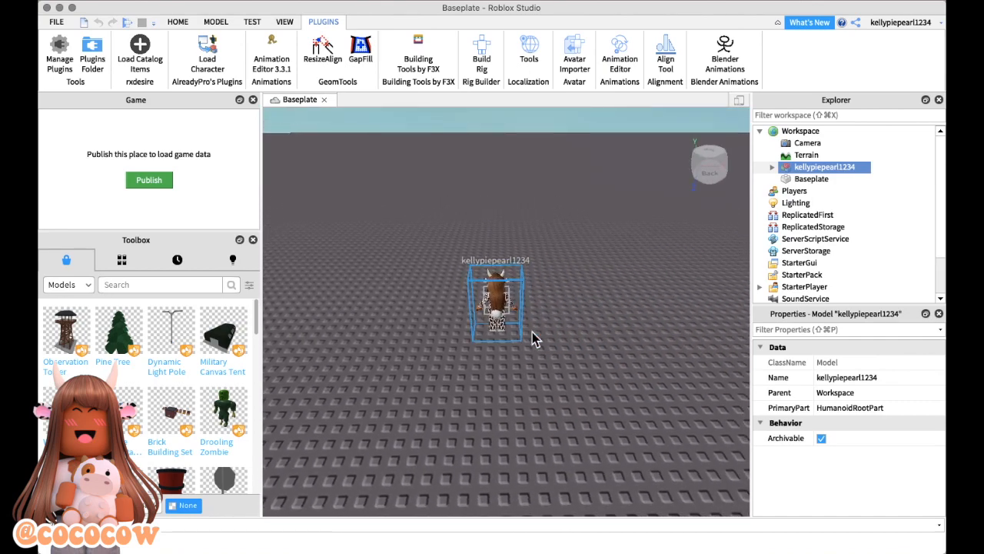
pyautogui.press('e')
pyautogui.press('q')
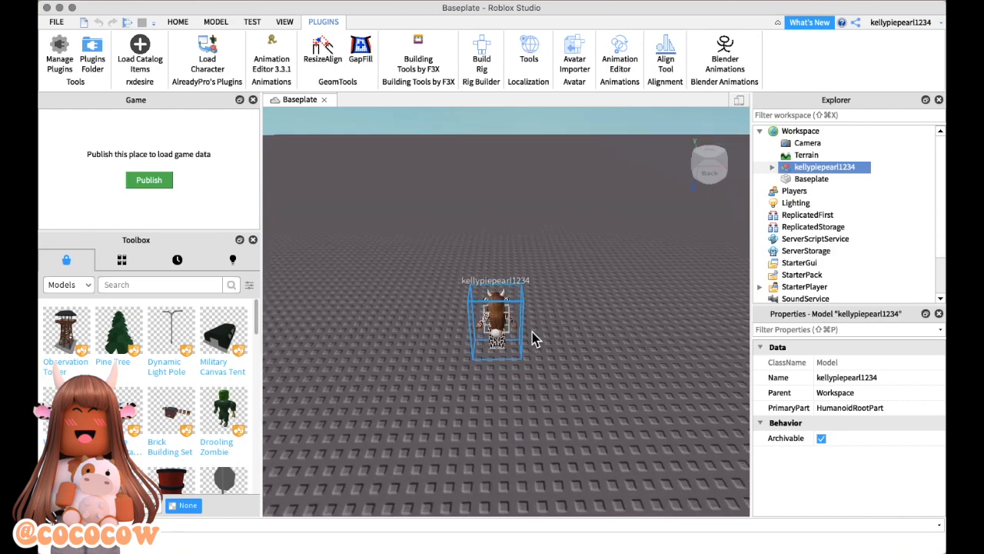
pyautogui.moveTo(532, 331); pyautogui.dragTo(532, 331, button='right')
pyautogui.press('w')
pyautogui.press('w')
pyautogui.moveTo(599, 358); pyautogui.dragTo(602, 364, button='right')
pyautogui.press('d')
pyautogui.press('d')
pyautogui.press('w')
pyautogui.press('s')
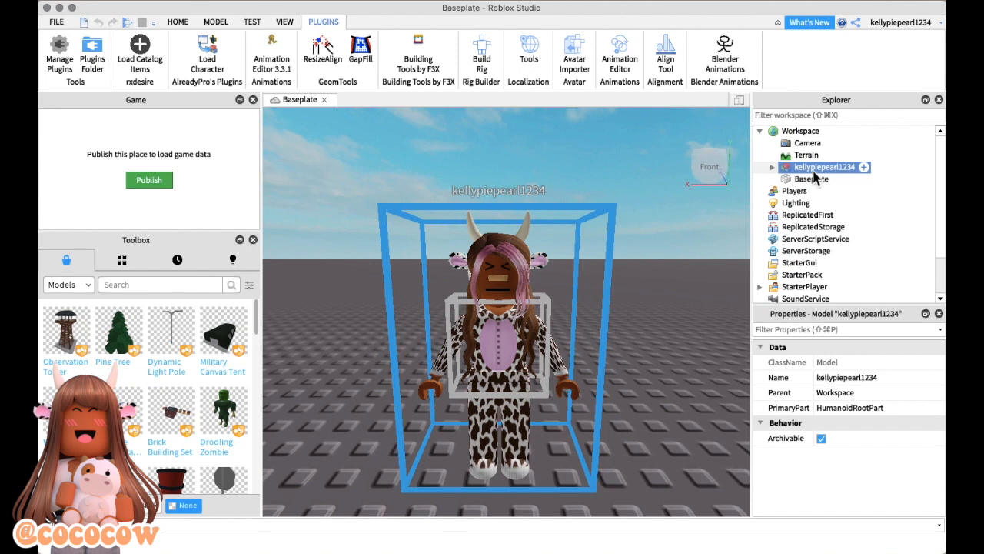
# Expand the character model and its Head in the Explorer and select the face decal
pyautogui.click(772, 167)
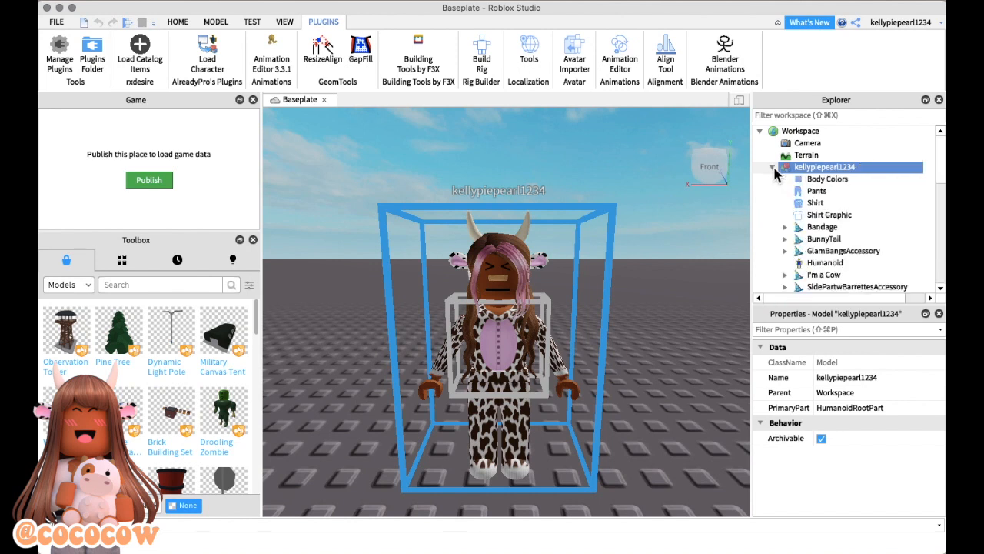
pyautogui.scroll(-4, 799, 204)
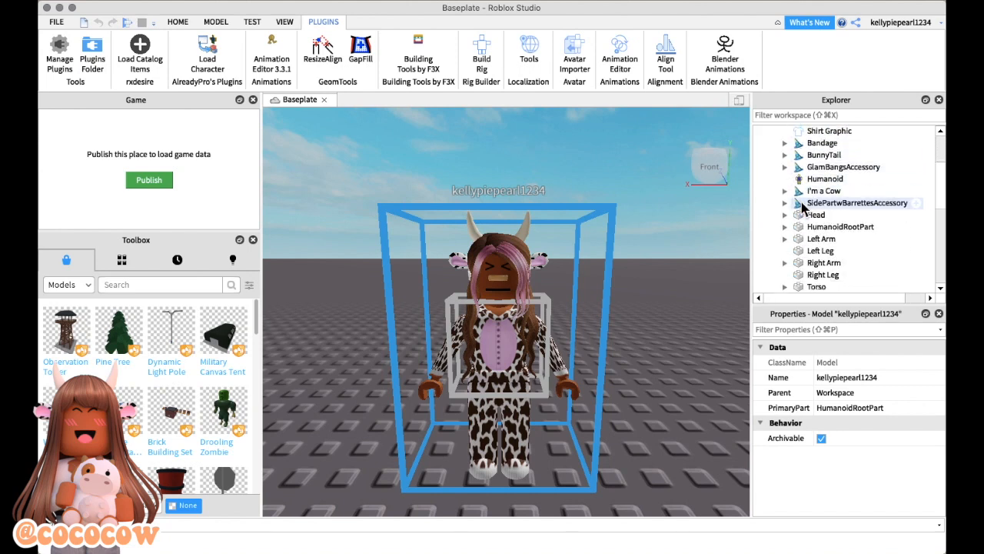
pyautogui.click(784, 215)
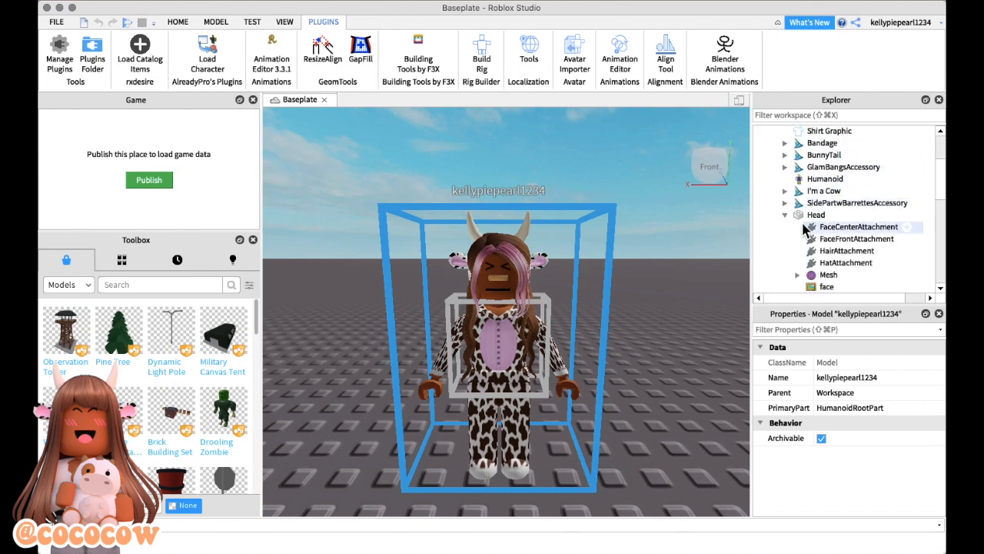
pyautogui.scroll(-1, 804, 229)
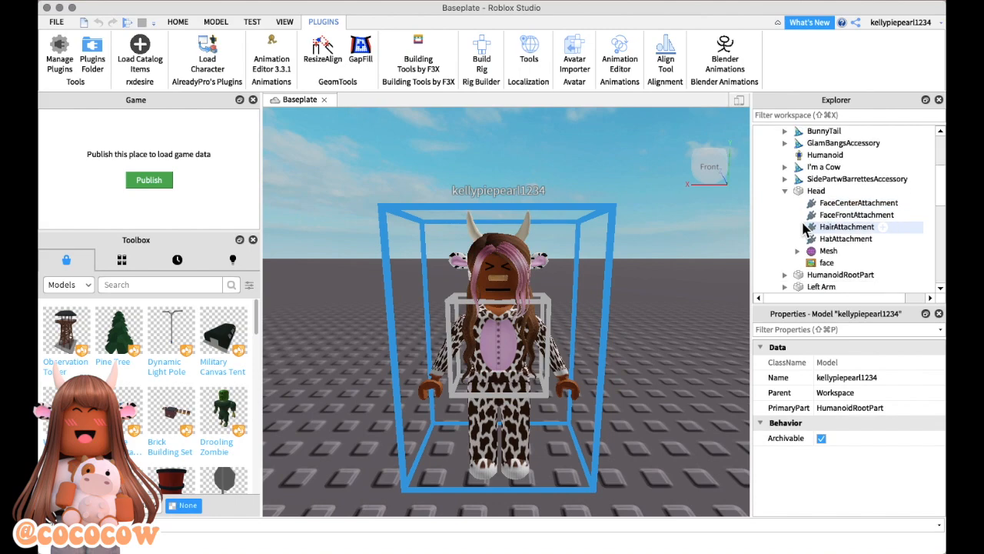
pyautogui.click(850, 263)
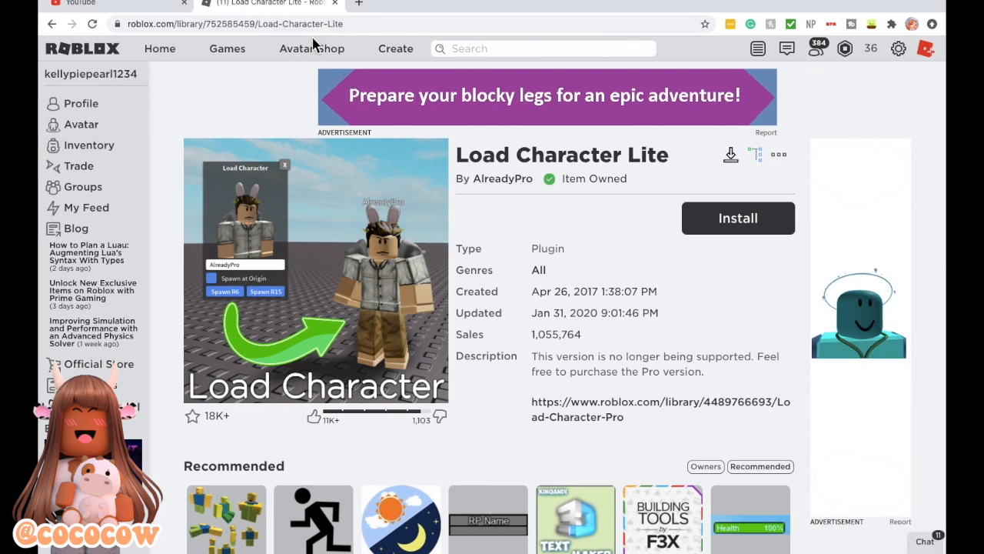
# Switch to the Roblox website and search the Avatar Shop catalog for "pper happy face"
pyautogui.click(320, 52)
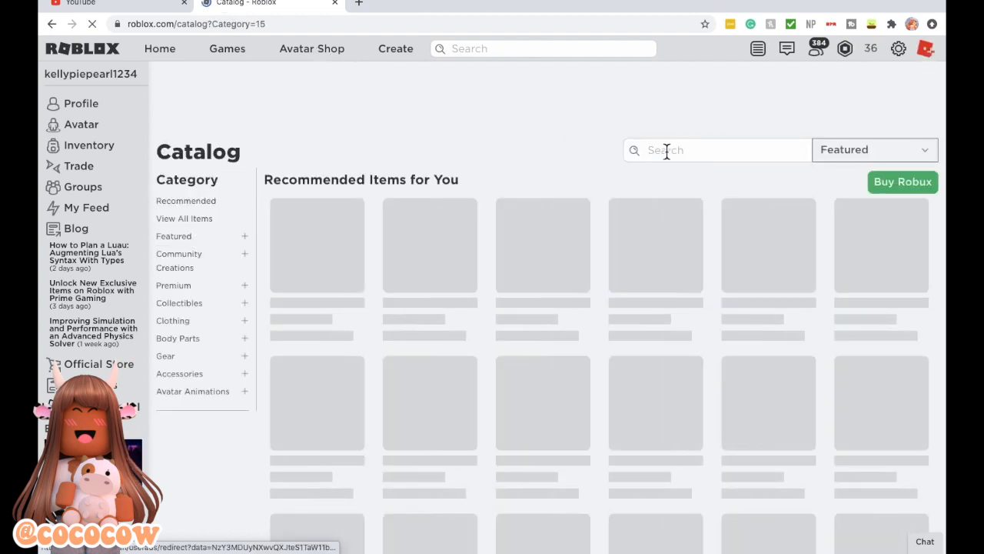
pyautogui.click(667, 150)
pyautogui.write('su')
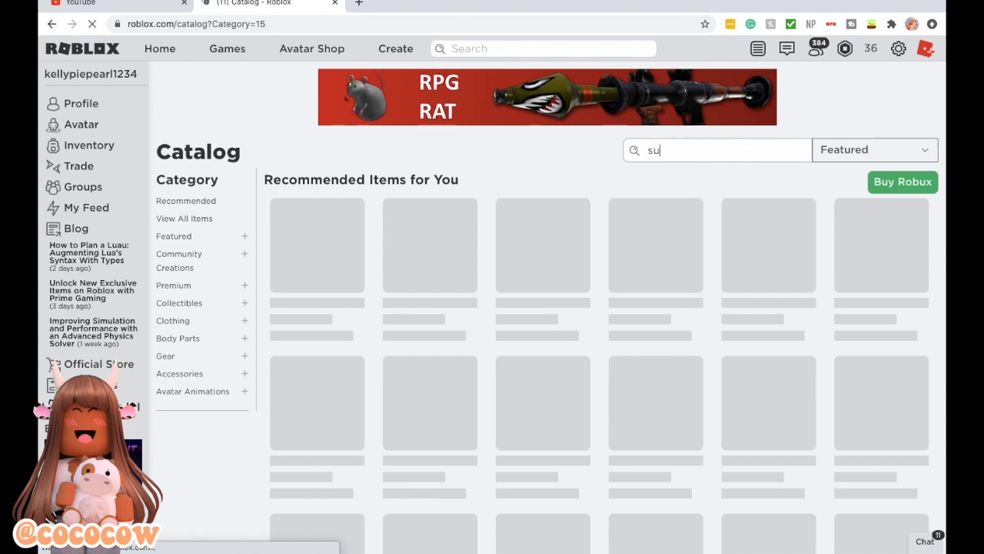
pyautogui.press('BackSpace')
pyautogui.press('BackSpace')
pyautogui.write('pper h')
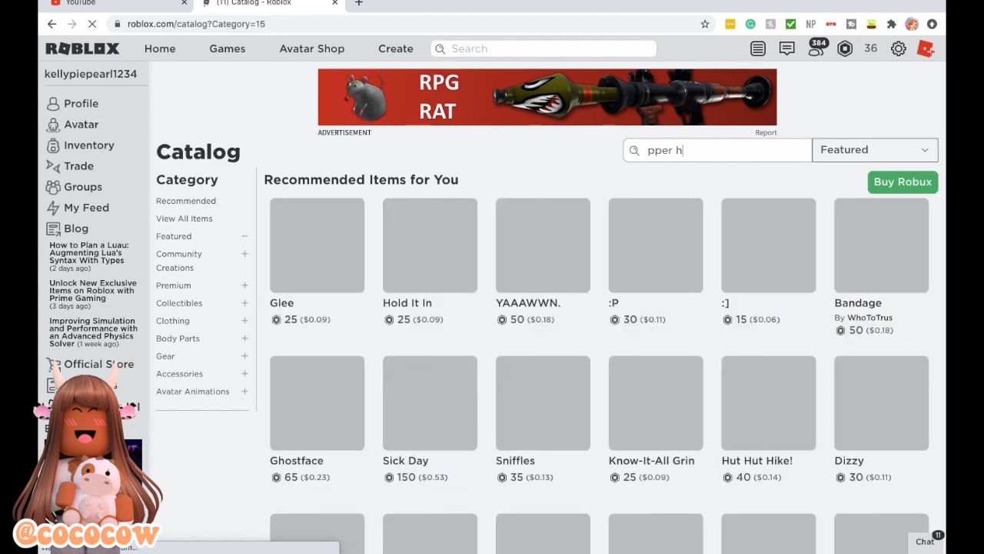
pyautogui.write('appy face')
pyautogui.press('Return')
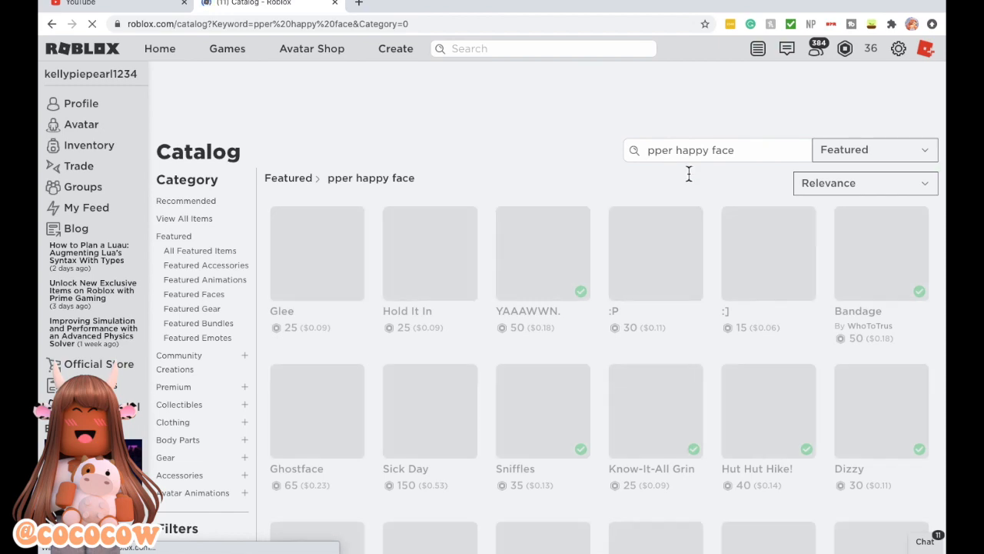
# Open the Super Super Happy Face item from the search results and copy its page address
pyautogui.click(654, 156)
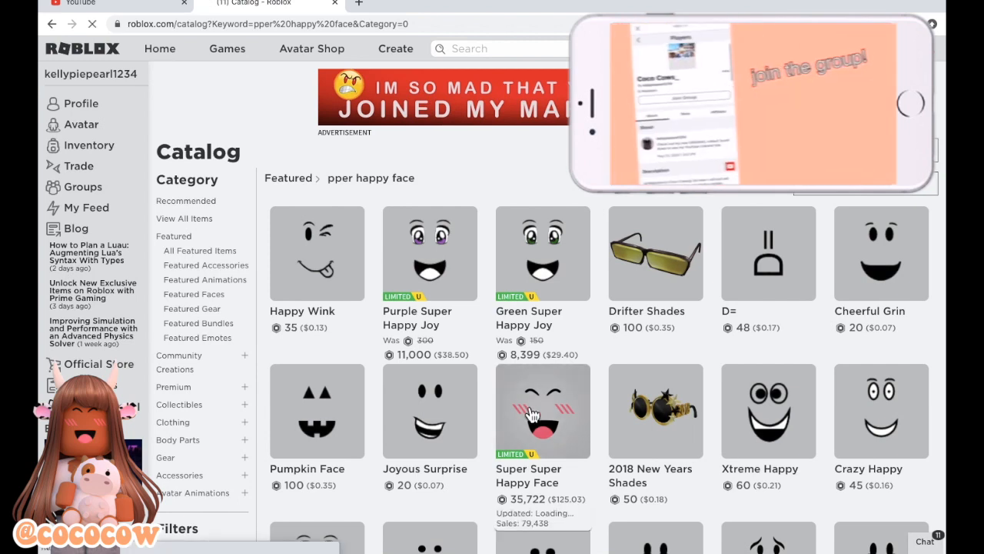
pyautogui.click(531, 415)
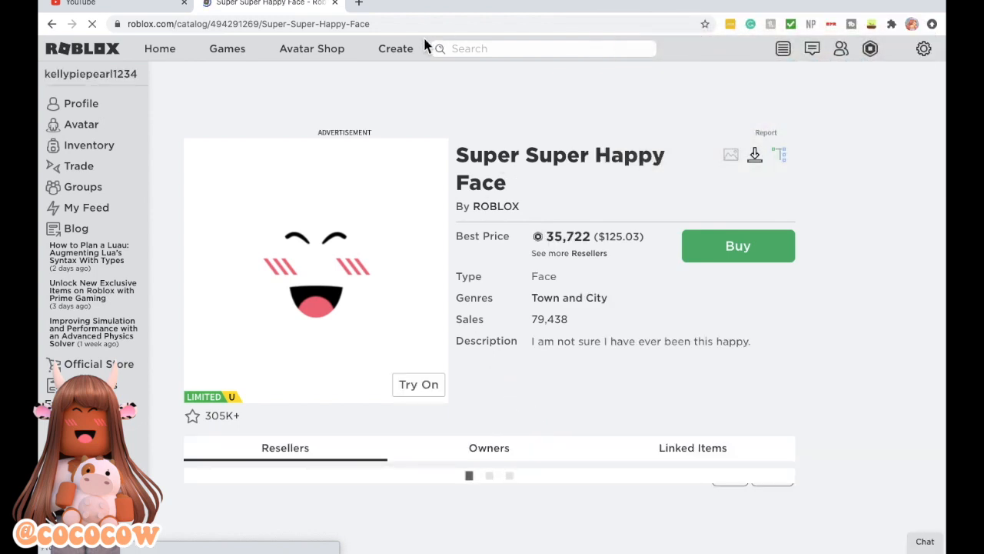
pyautogui.click(401, 28)
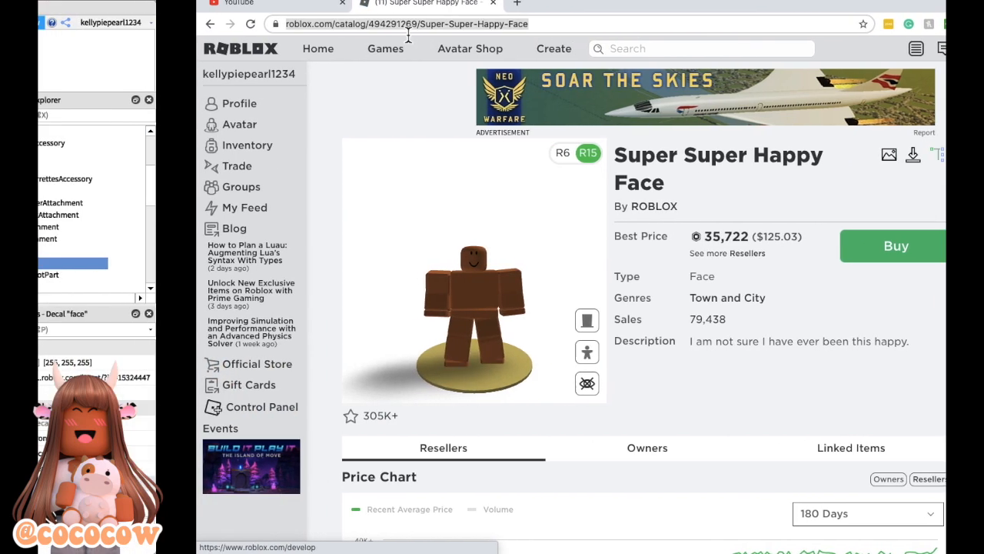
# Back in Roblox Studio, inspect the face decal's Texture and the template properties of the character's Pants and Shirt
pyautogui.scroll(-2, 861, 208)
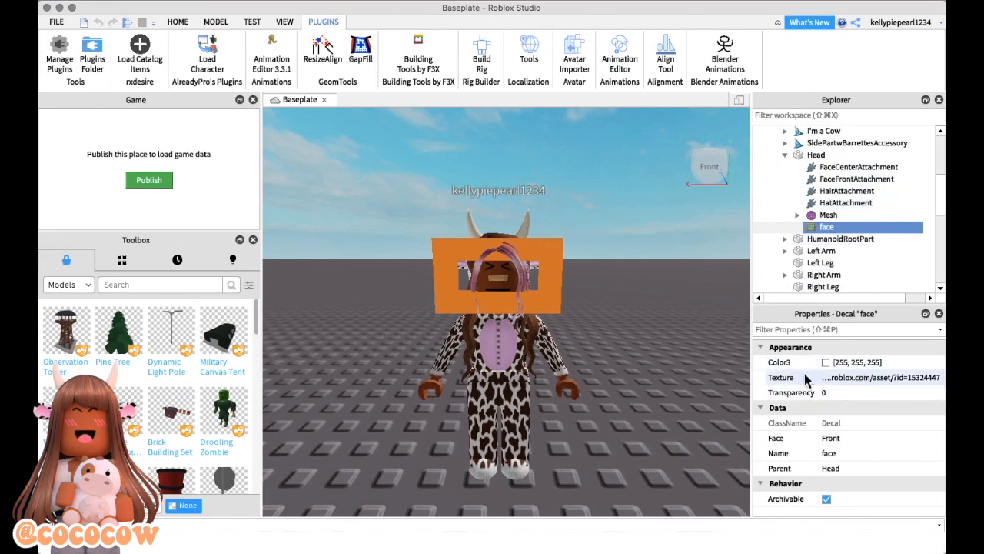
pyautogui.scroll(4, 923, 176)
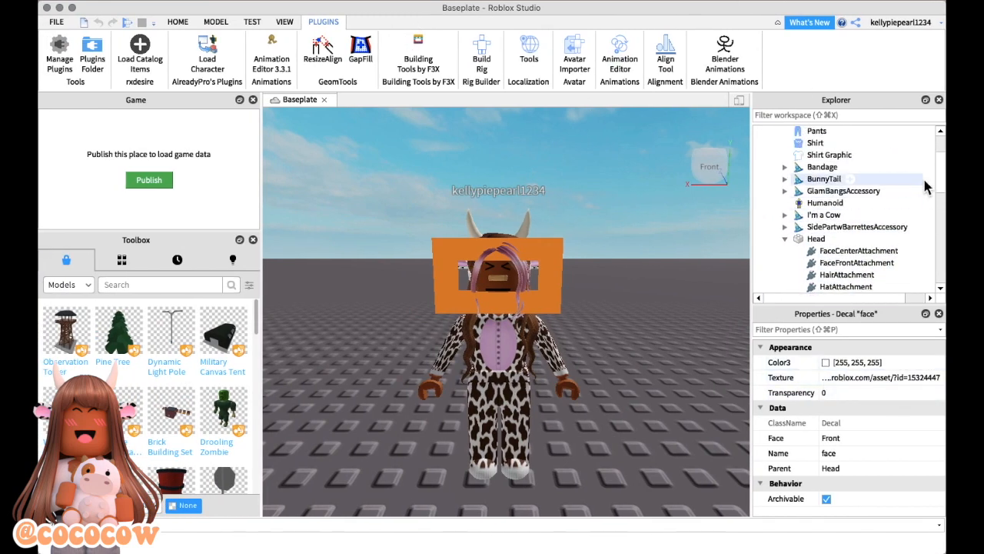
pyautogui.click(877, 136)
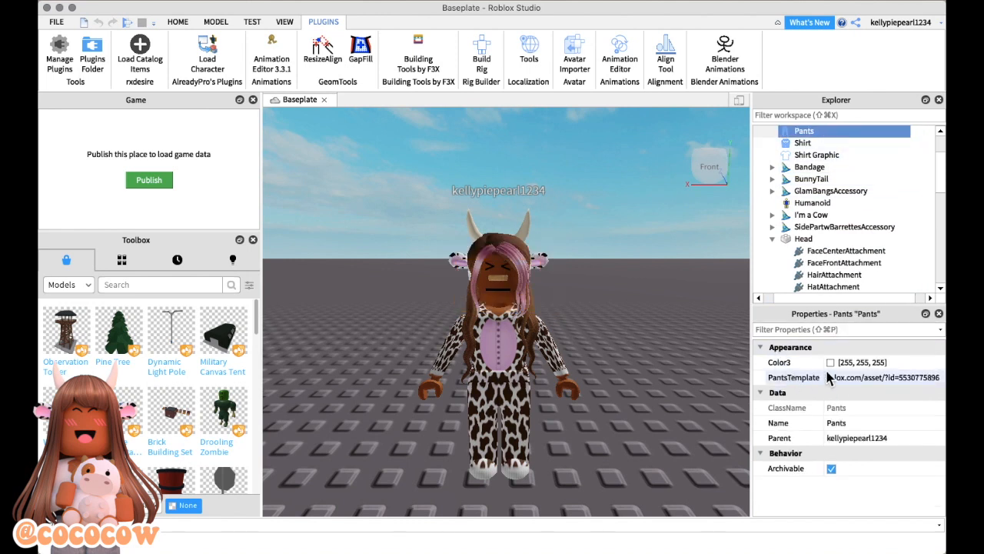
pyautogui.click(845, 143)
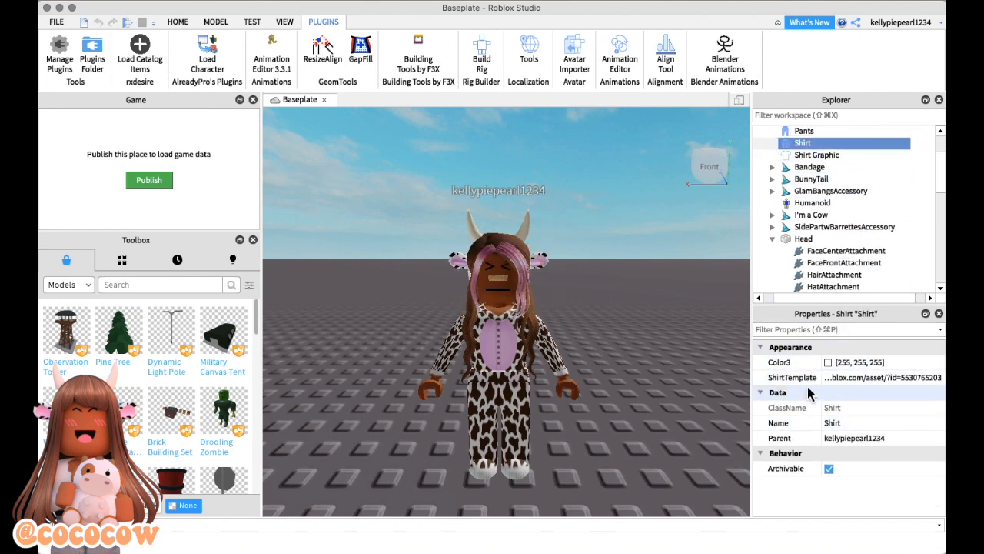
# Replace the face decal's Texture with the copied Super Super Happy Face link and deselect the decal
pyautogui.scroll(-2, 859, 246)
pyautogui.click(842, 266)
pyautogui.click(860, 378)
pyautogui.click(654, 366)
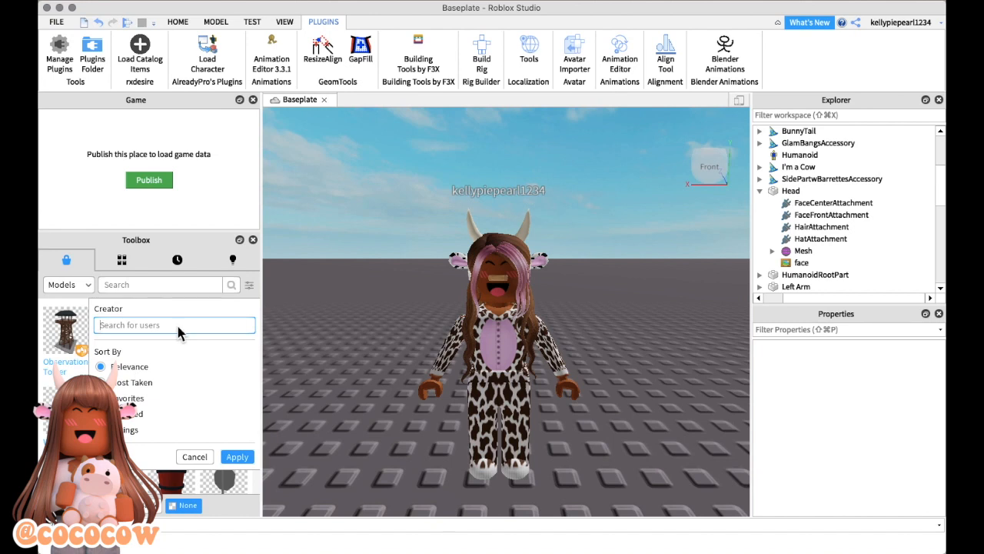
# Filter the Toolbox models by the creator Fairyjhull and browse the results
pyautogui.write('fairyjhull')
pyautogui.click(179, 346)
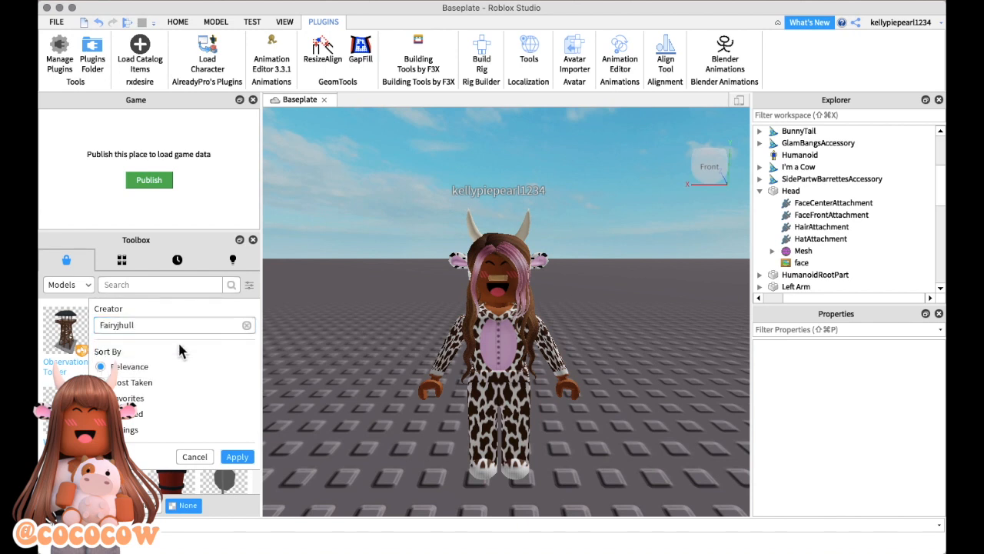
pyautogui.click(237, 456)
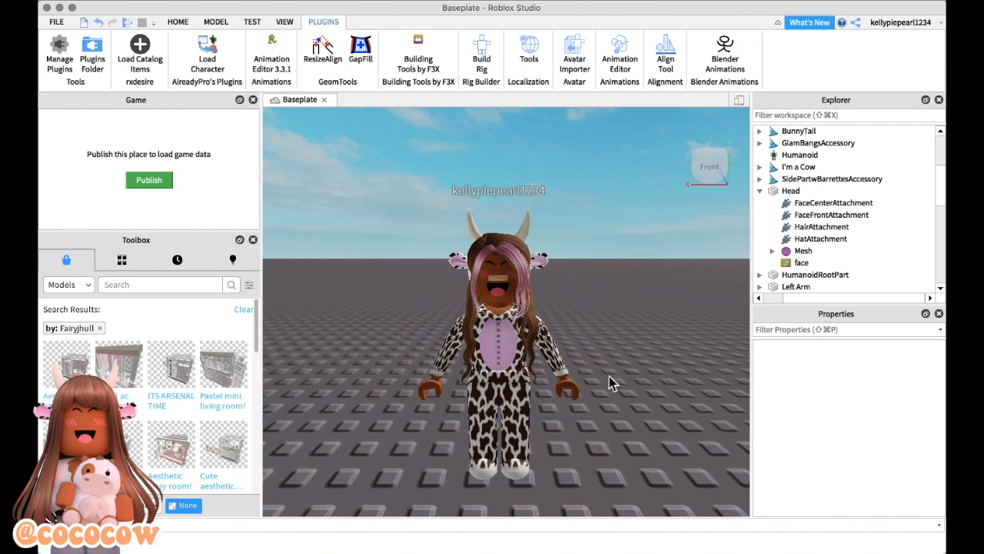
pyautogui.scroll(-5, 665, 439)
# Insert the "Pastel mini living room!" model beside the character and export it as a selection
pyautogui.moveTo(223, 363); pyautogui.dragTo(380, 393)
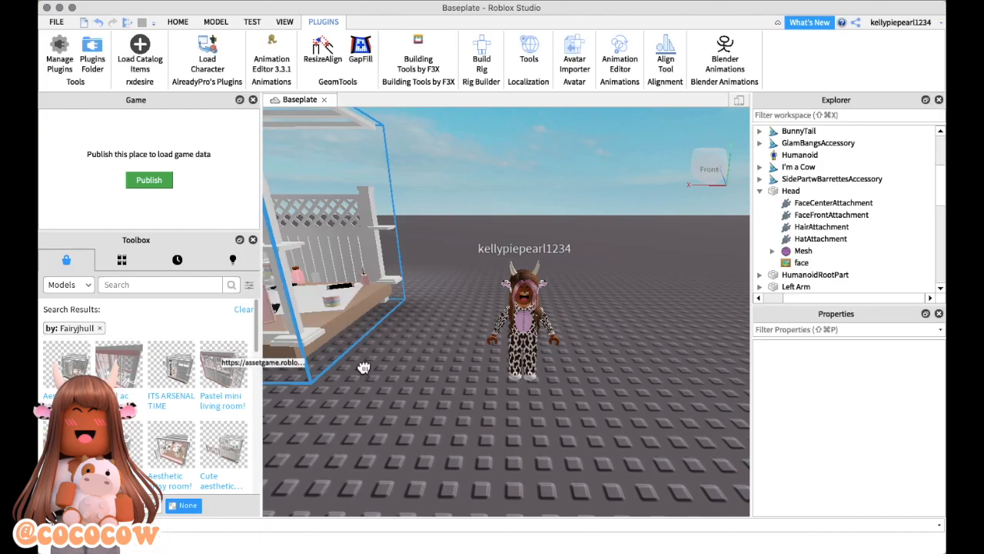
pyautogui.moveTo(539, 339); pyautogui.dragTo(539, 338, button='right')
pyautogui.moveTo(223, 365); pyautogui.dragTo(416, 350)
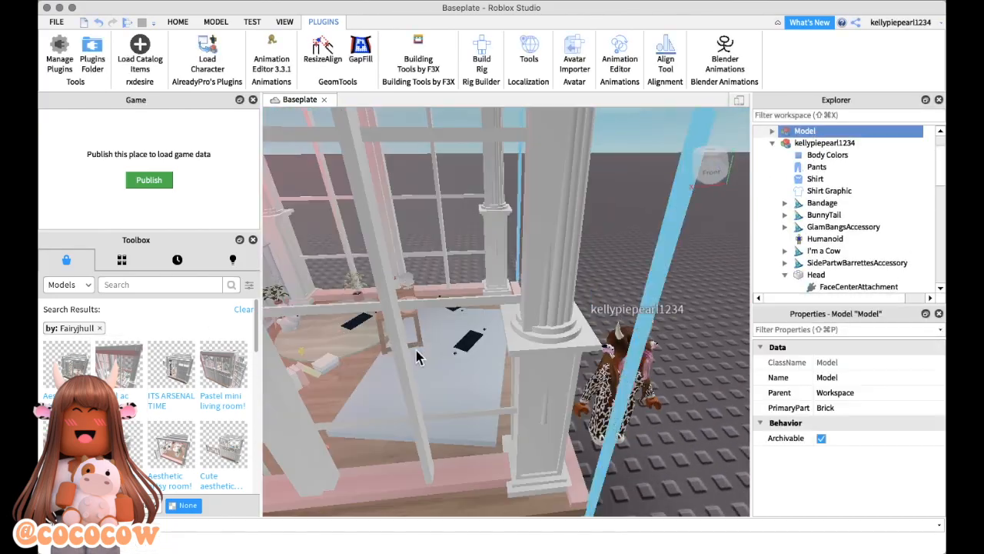
pyautogui.moveTo(602, 380); pyautogui.dragTo(590, 369, button='right')
pyautogui.scroll(3, 601, 380)
pyautogui.scroll(-10, 601, 380)
pyautogui.scroll(-1, 590, 370)
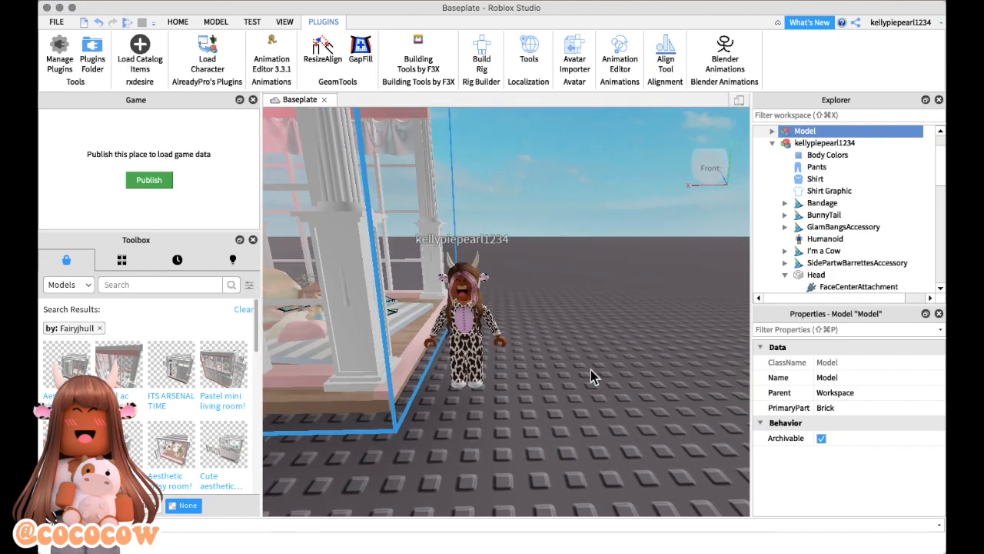
pyautogui.rightClick(881, 136)
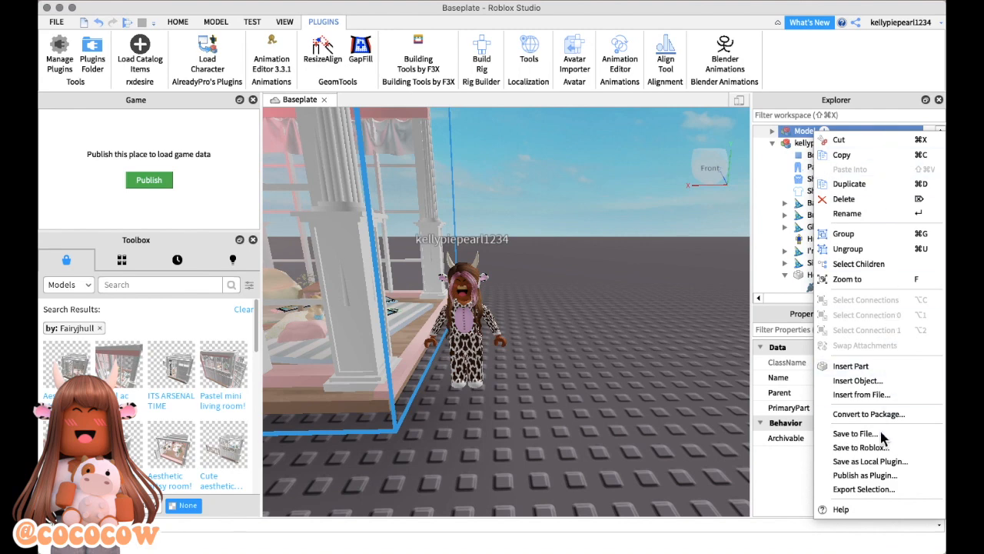
pyautogui.click(861, 490)
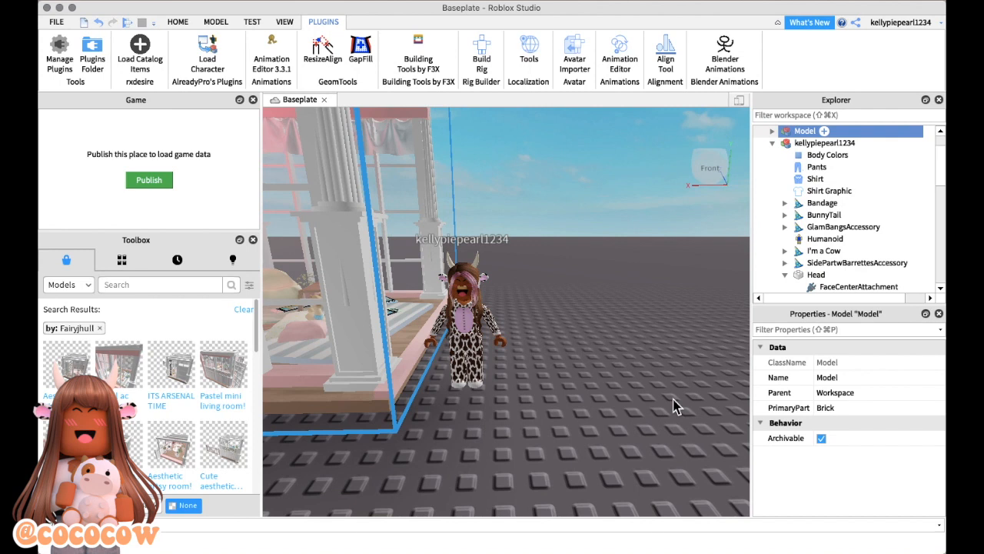
# Rotate the character model about its vertical axis to face the opposite direction, and export it as a selection
pyautogui.click(773, 143)
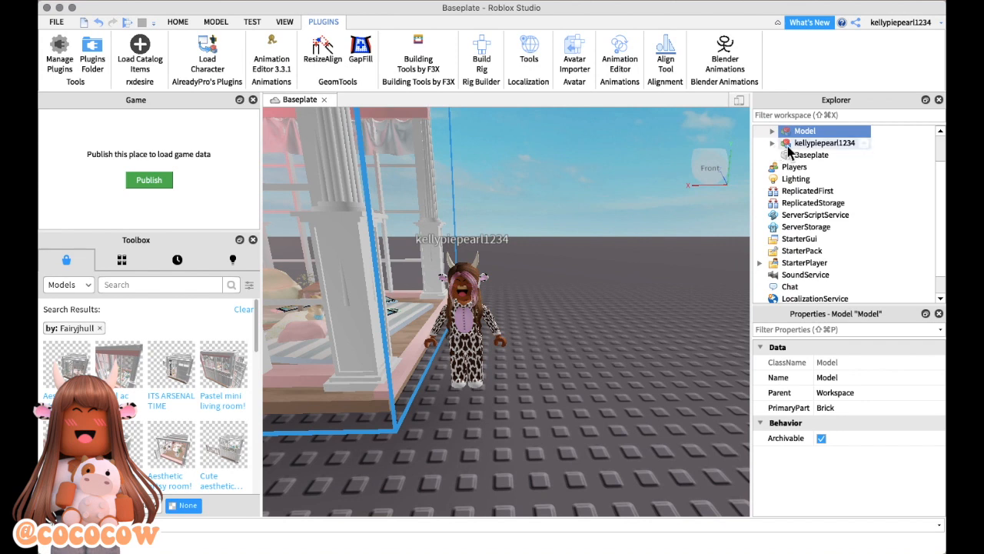
pyautogui.click(807, 147)
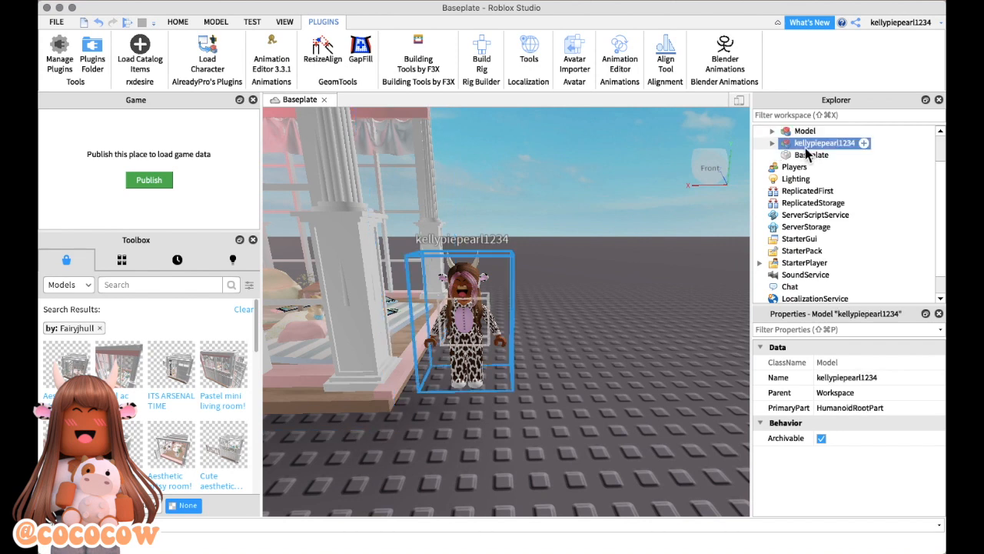
pyautogui.click(216, 23)
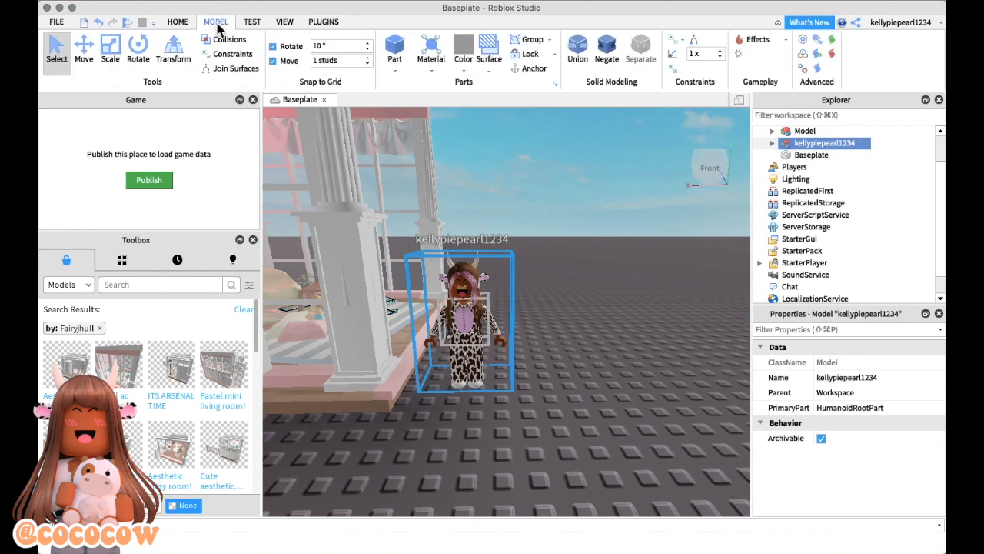
pyautogui.click(137, 59)
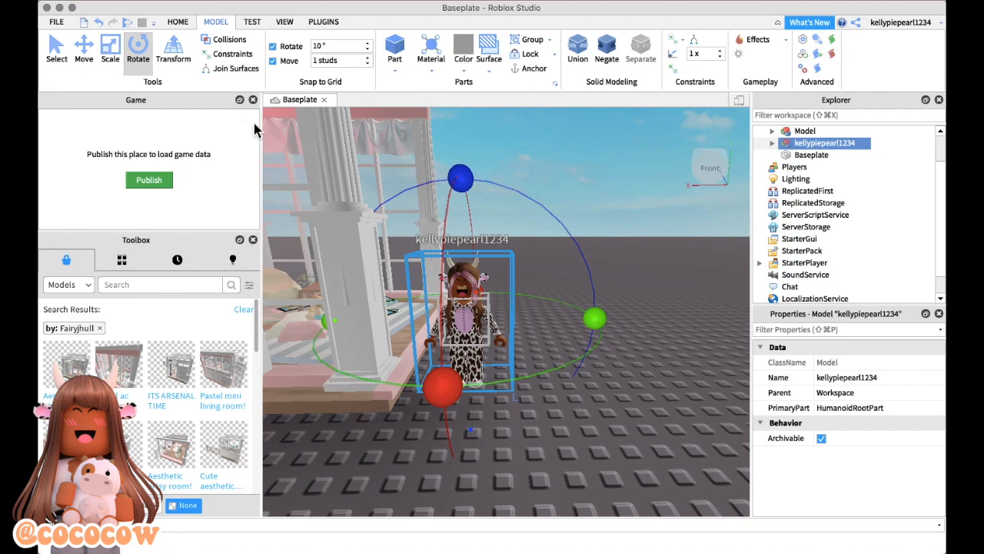
pyautogui.moveTo(593, 318); pyautogui.dragTo(323, 336)
pyautogui.moveTo(514, 360); pyautogui.dragTo(523, 365, button='right')
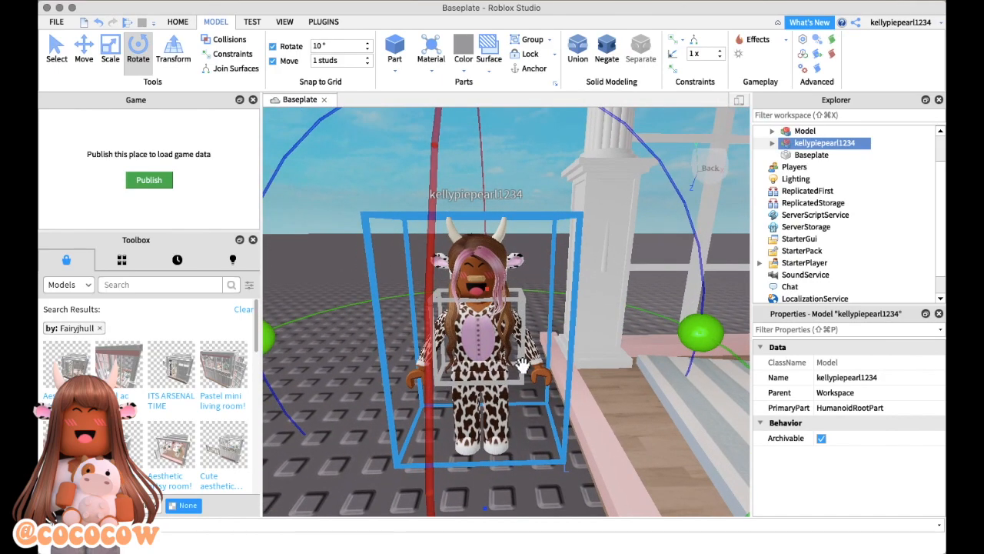
pyautogui.rightClick(837, 149)
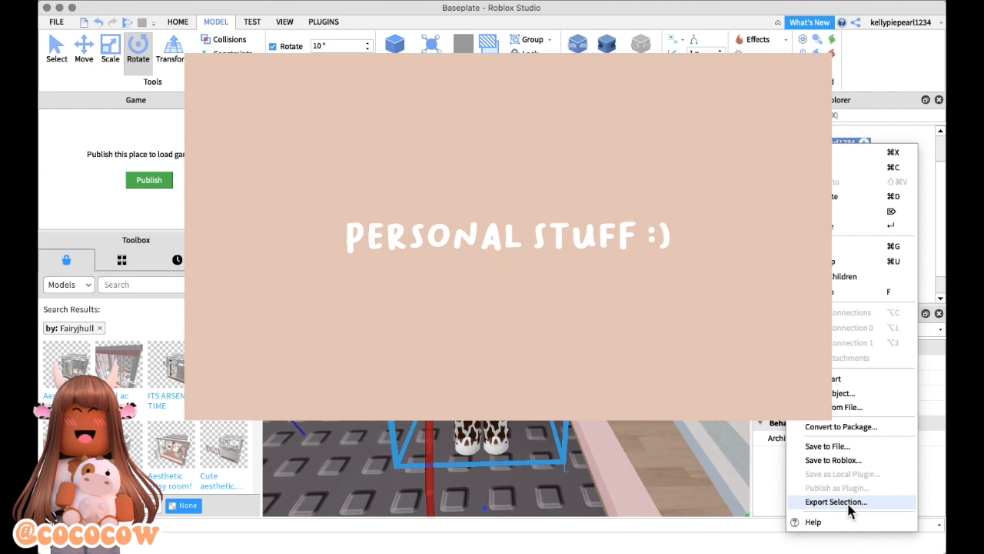
pyautogui.click(849, 504)
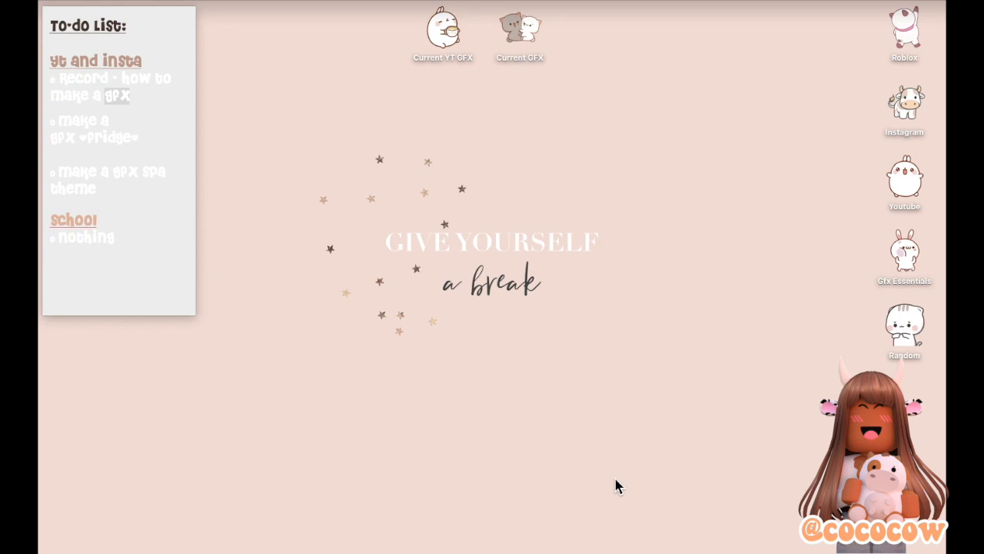
# Switch to the browser, open the Blender2.79 release folder and download blender-2.79b-macOS-10.6.dmg to the Desktop
pyautogui.hotkey('ctrl', 'Right')
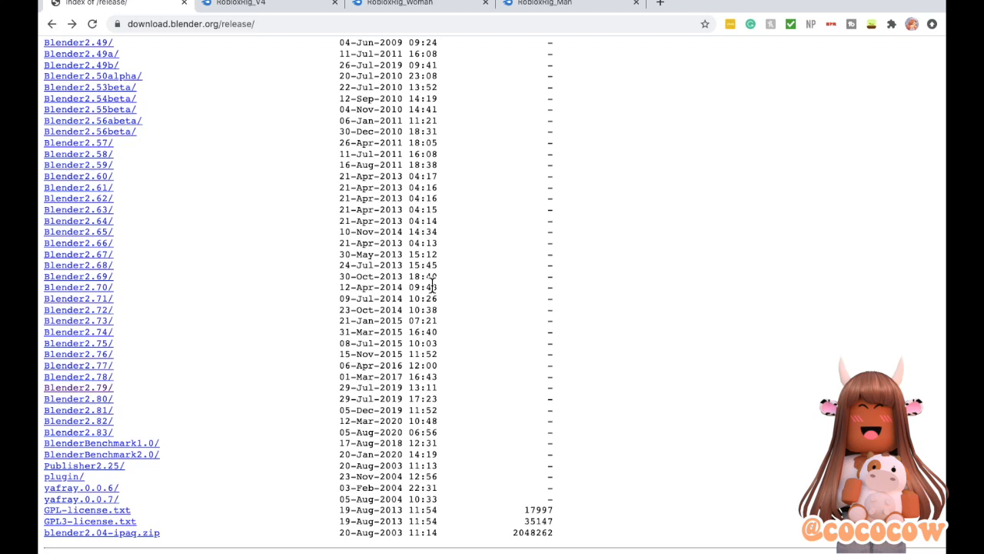
pyautogui.click(104, 390)
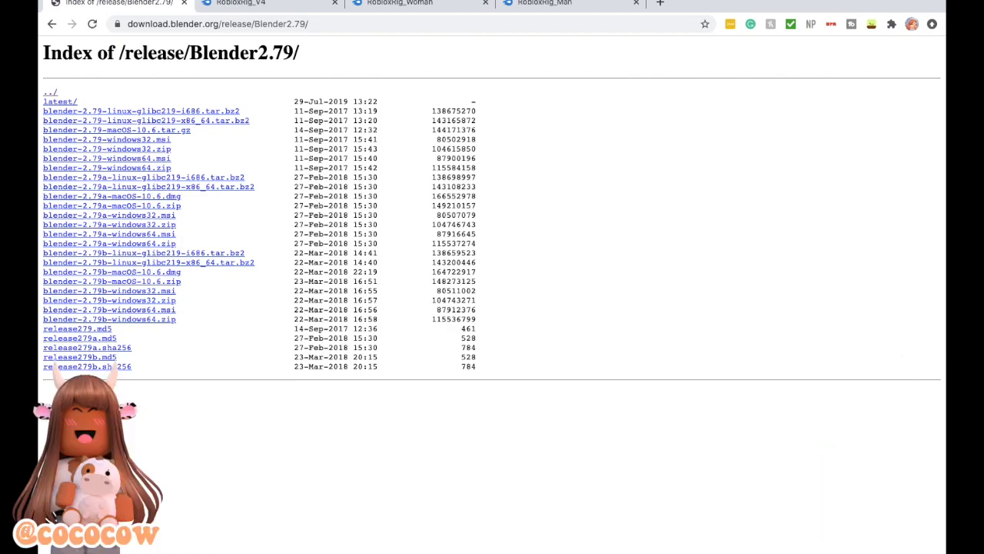
pyautogui.scroll(-3, 138, 348)
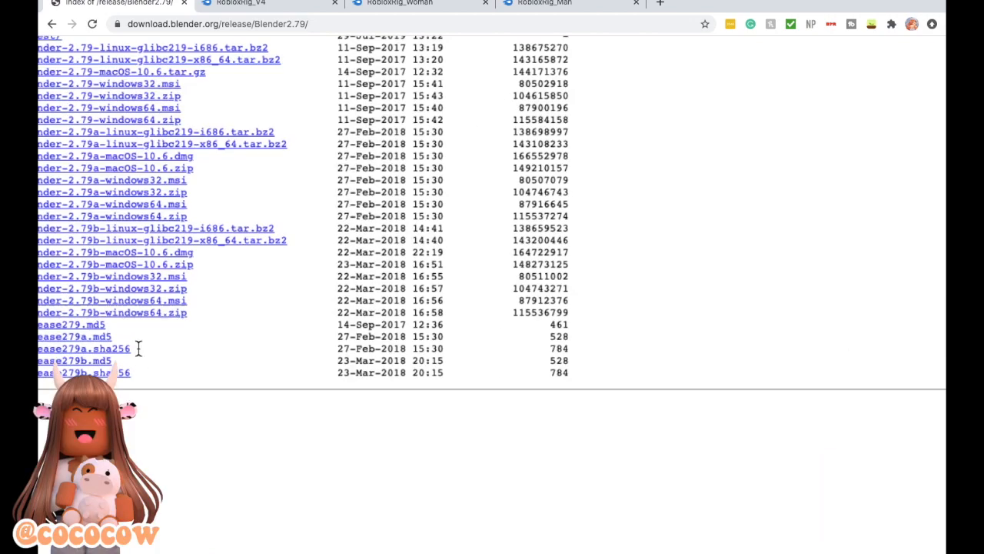
pyautogui.keyDown('ctrl'); pyautogui.scroll(5, 140, 351); pyautogui.keyUp('ctrl')
pyautogui.scroll(3, 142, 353)
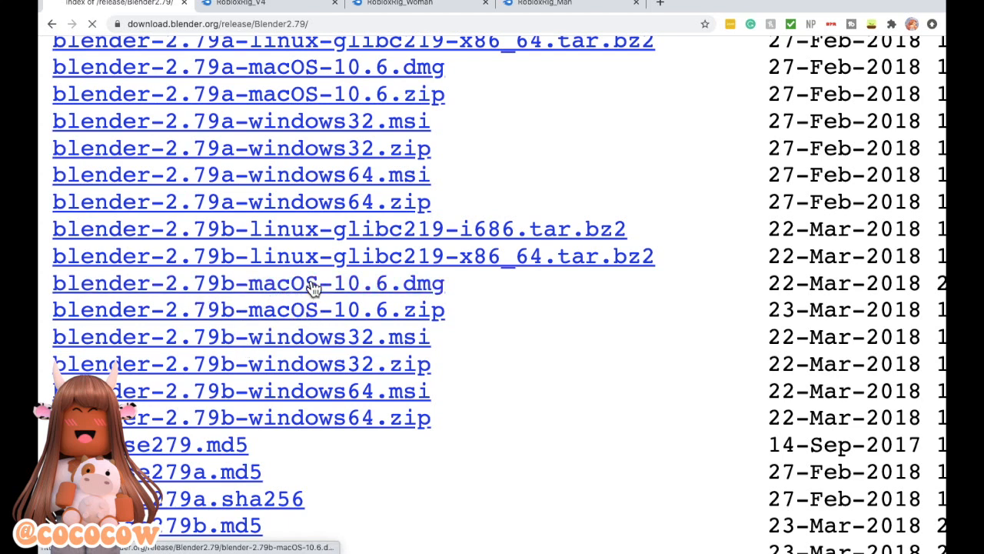
pyautogui.click(313, 284)
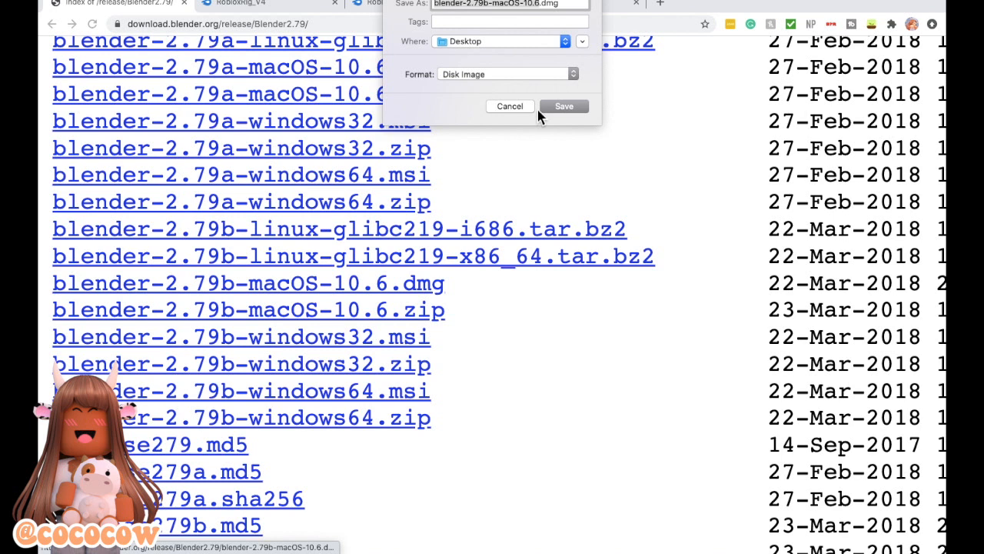
pyautogui.click(561, 107)
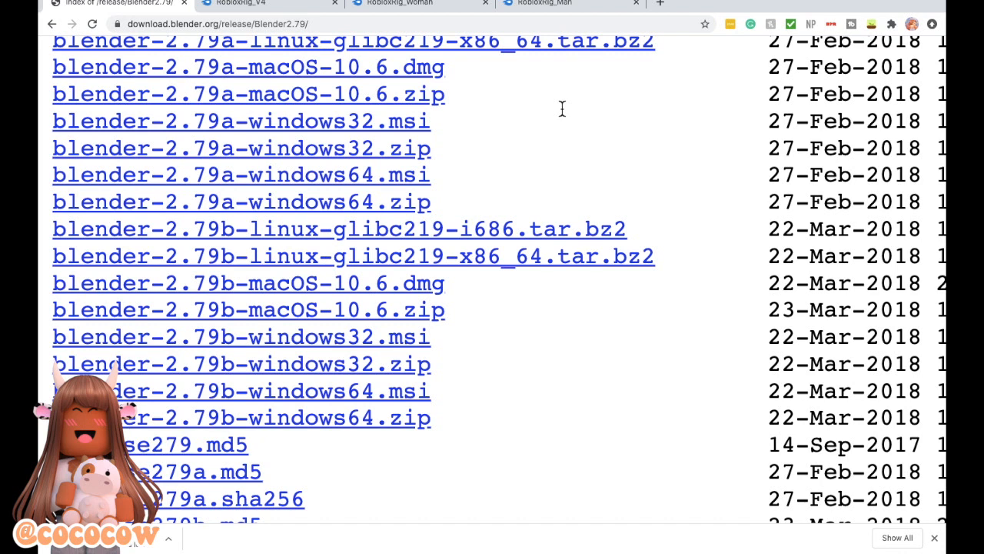
# Download the RobloxRig_Woman zip archive from its MediaFire page to the Desktop
pyautogui.click(354, 10)
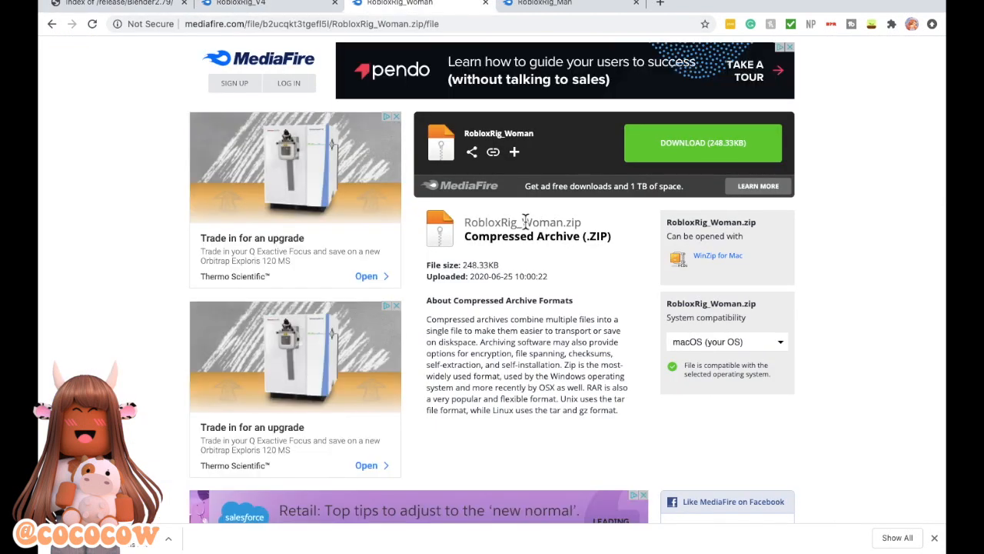
pyautogui.scroll(-2, 745, 394)
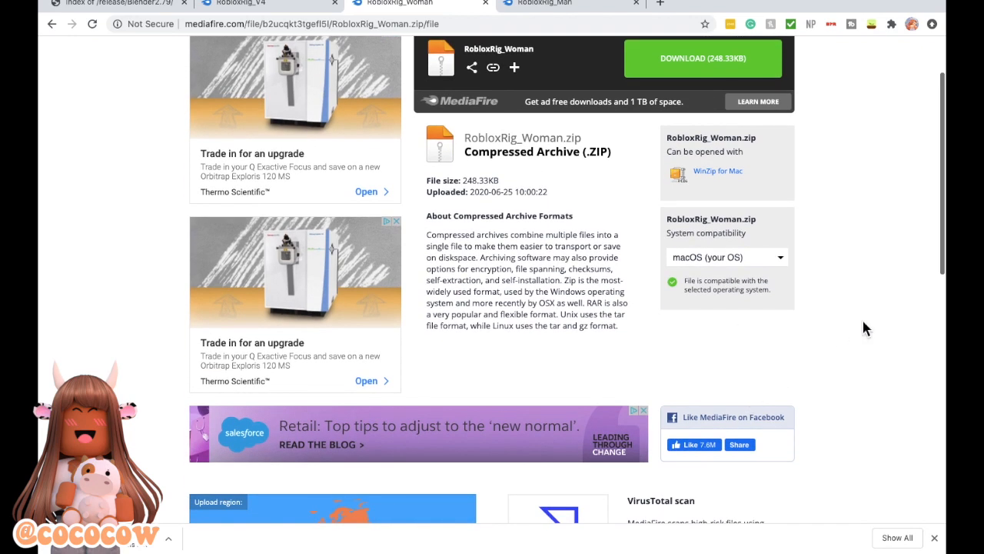
pyautogui.keyDown('ctrl'); pyautogui.scroll(5, 863, 321); pyautogui.keyUp('ctrl')
pyautogui.scroll(1, 865, 319)
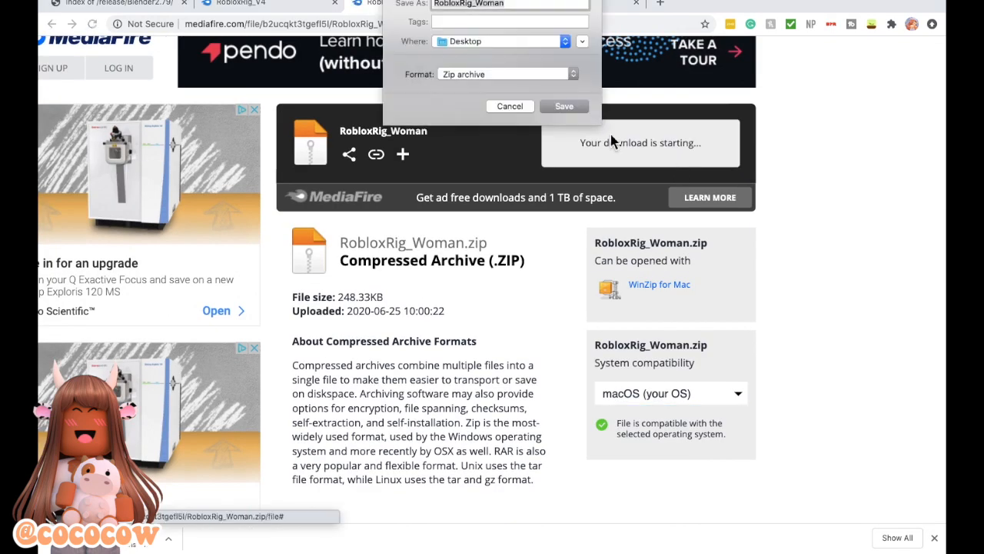
pyautogui.click(563, 106)
pyautogui.click(169, 535)
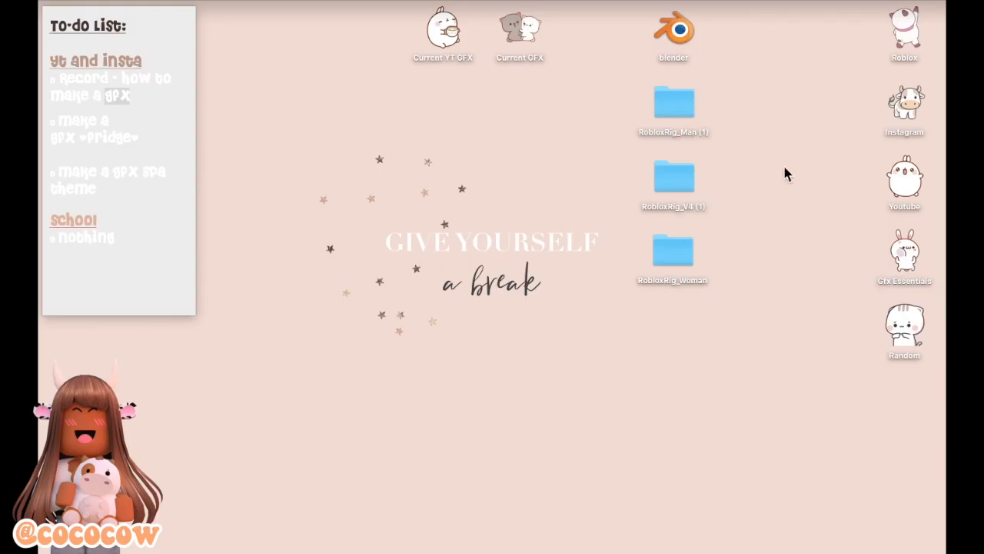
# Launch Blender from the desktop and dismiss the splash screen
pyautogui.click(679, 34)
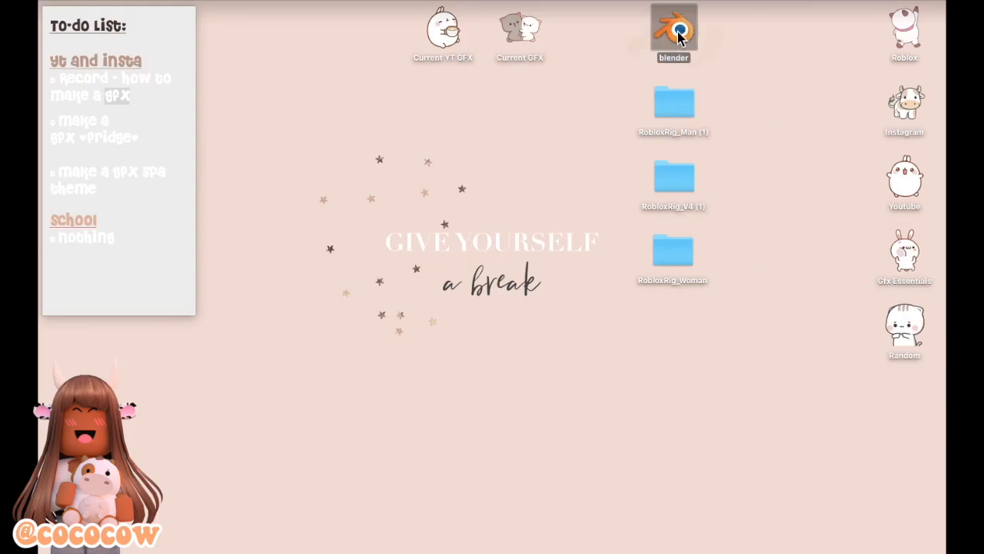
pyautogui.doubleClick(679, 34)
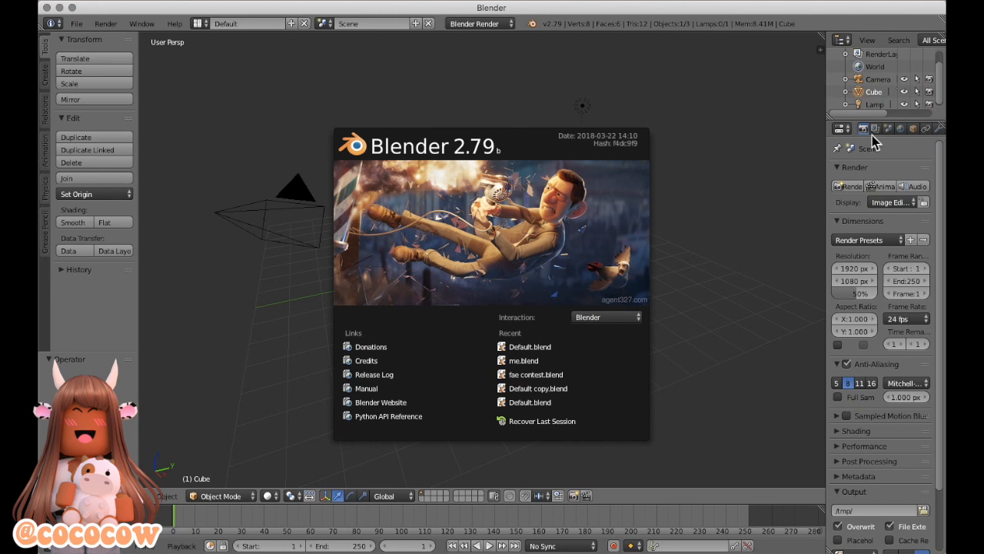
pyautogui.click(773, 164)
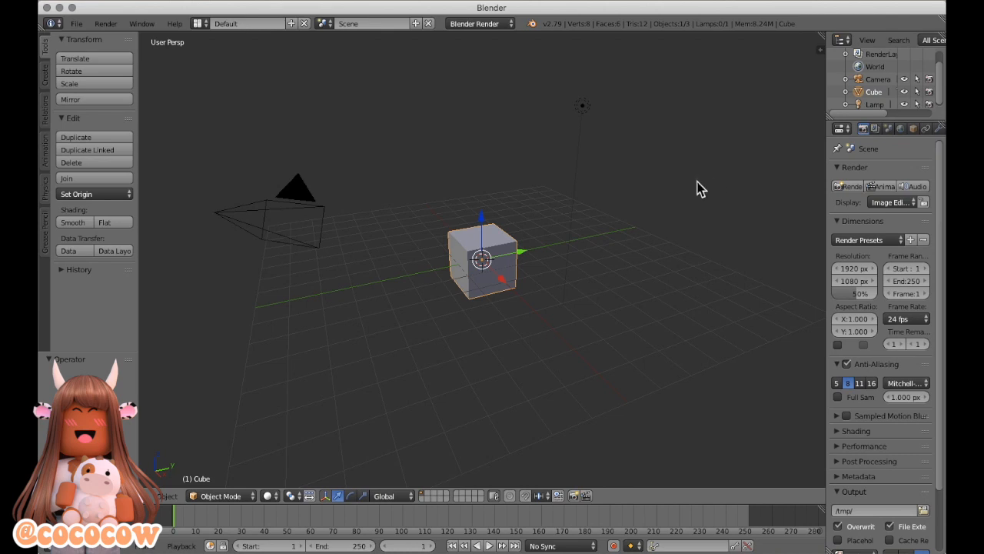
# Open Default.blend from the Rig folder inside RobloxRig_Woman on the Desktop
pyautogui.click(77, 24)
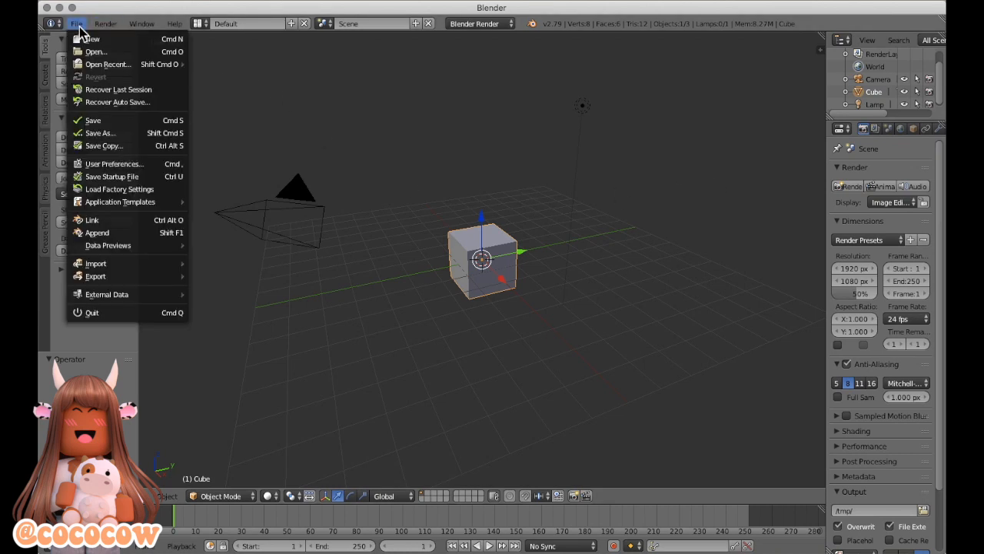
pyautogui.click(86, 51)
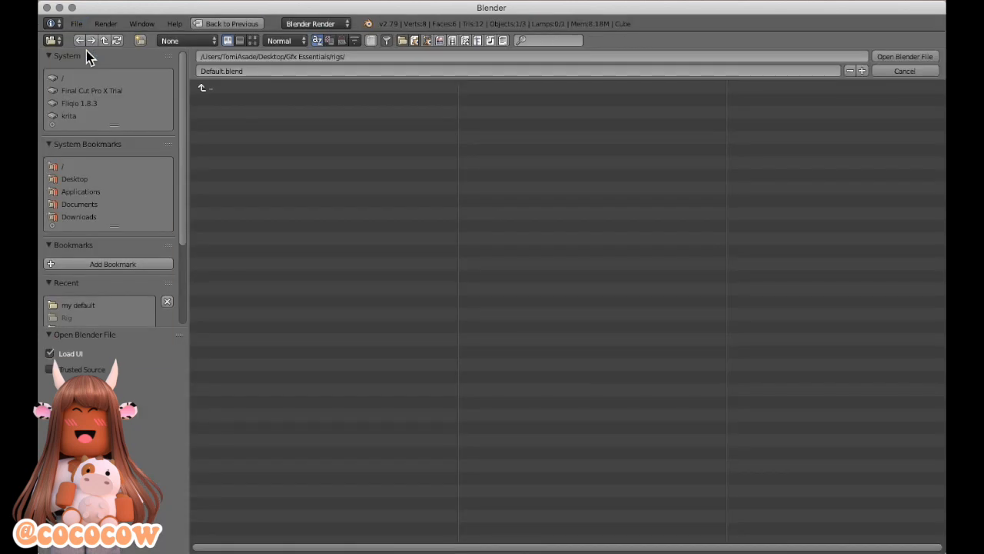
pyautogui.click(86, 176)
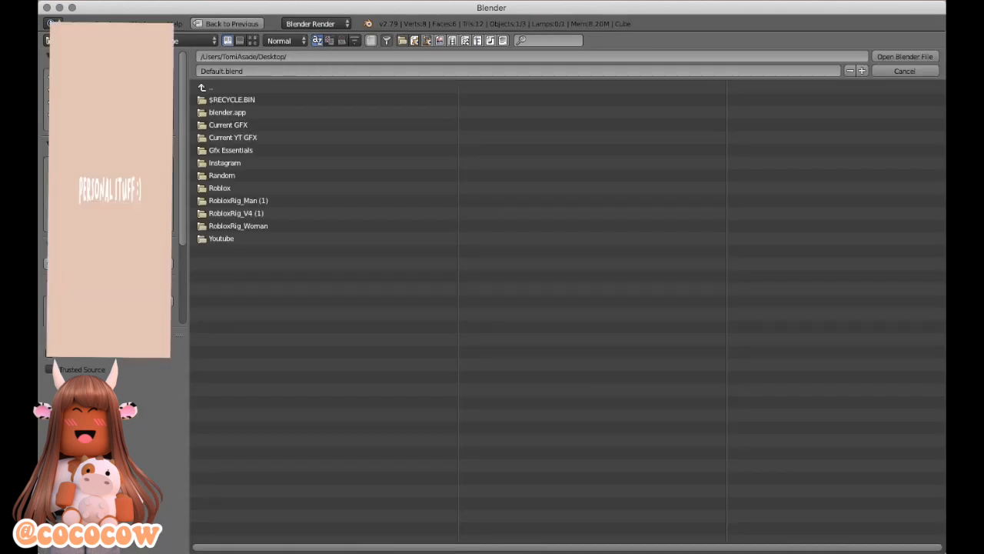
pyautogui.click(292, 231)
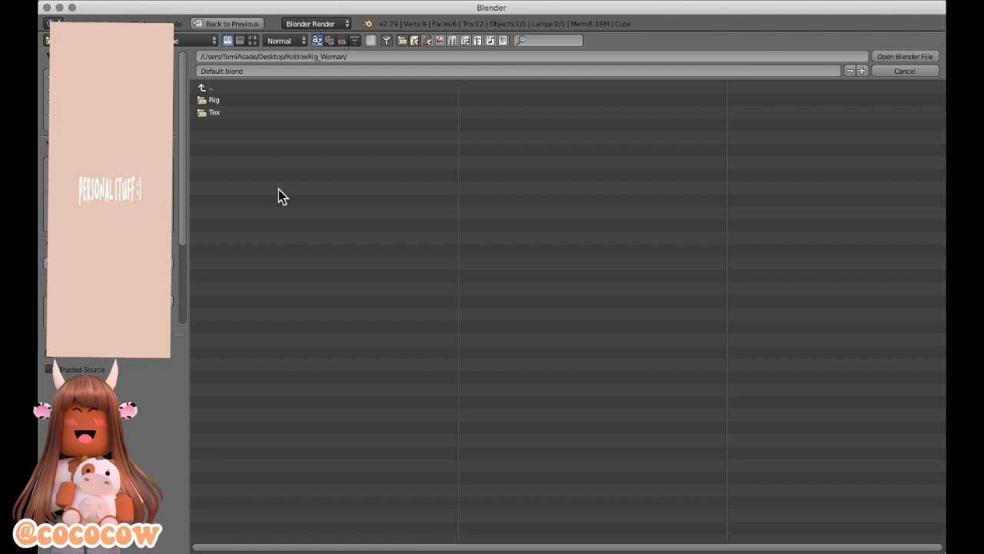
pyautogui.click(266, 101)
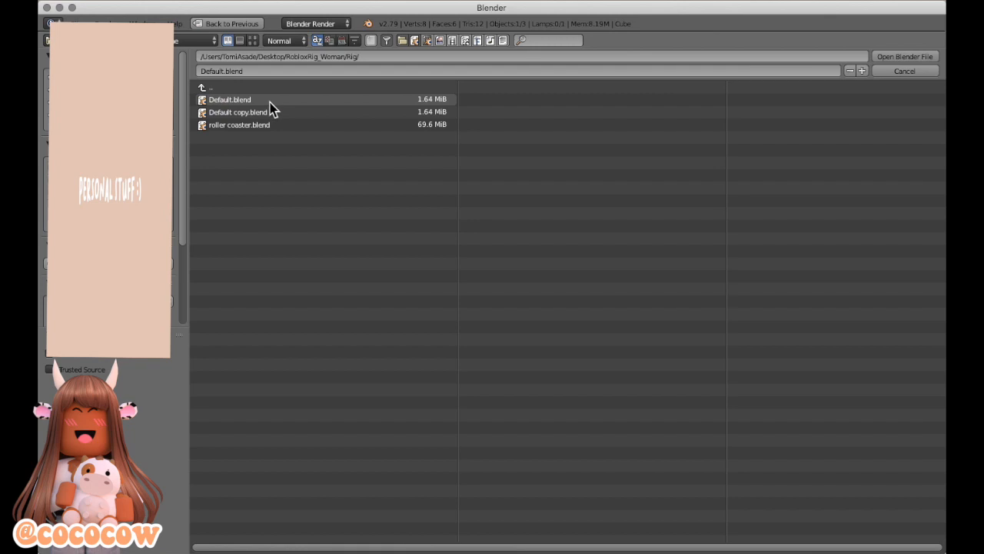
pyautogui.doubleClick(269, 101)
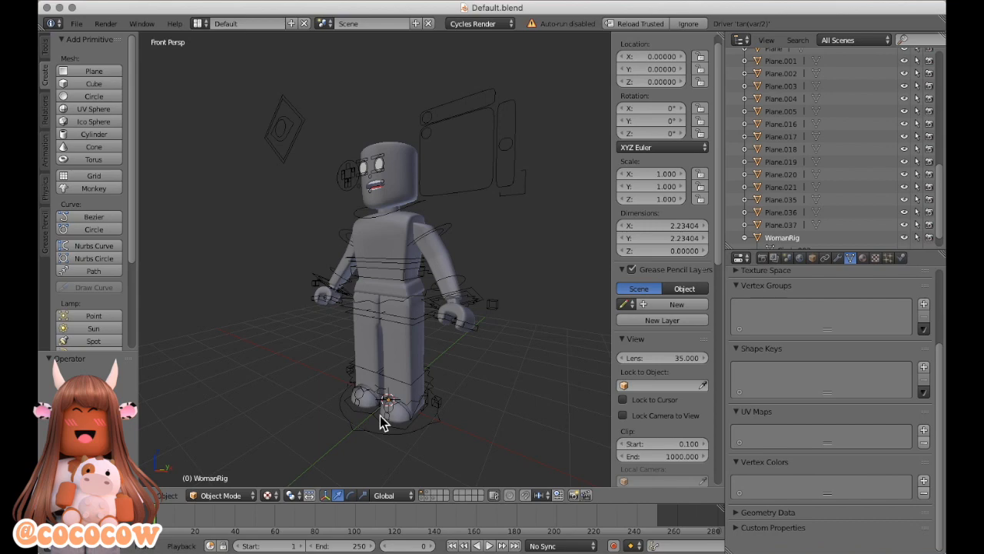
# Examine the woman rig from the front and side, finishing on a full front view of the body
pyautogui.hotkey('shift', 'f')
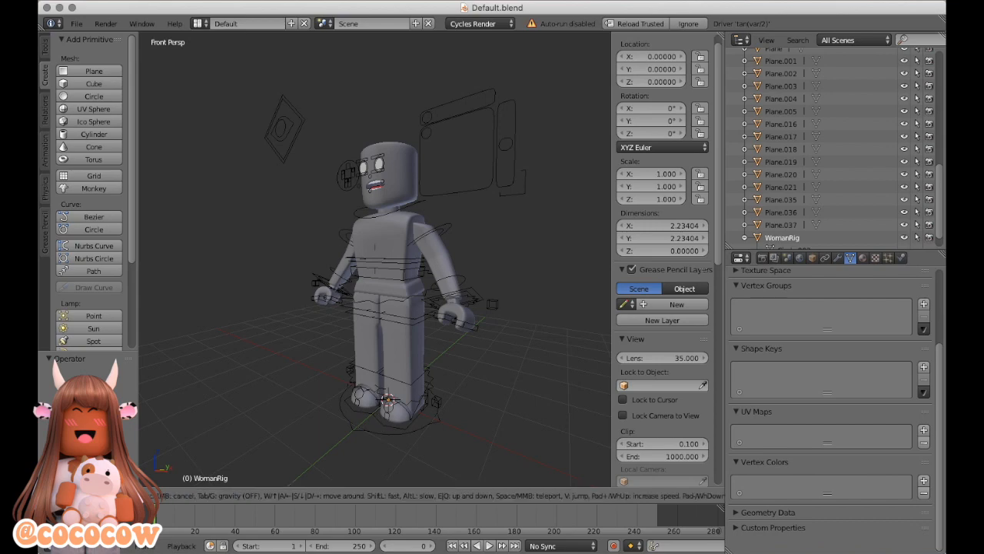
pyautogui.press('a')
pyautogui.press('w')
pyautogui.press('d')
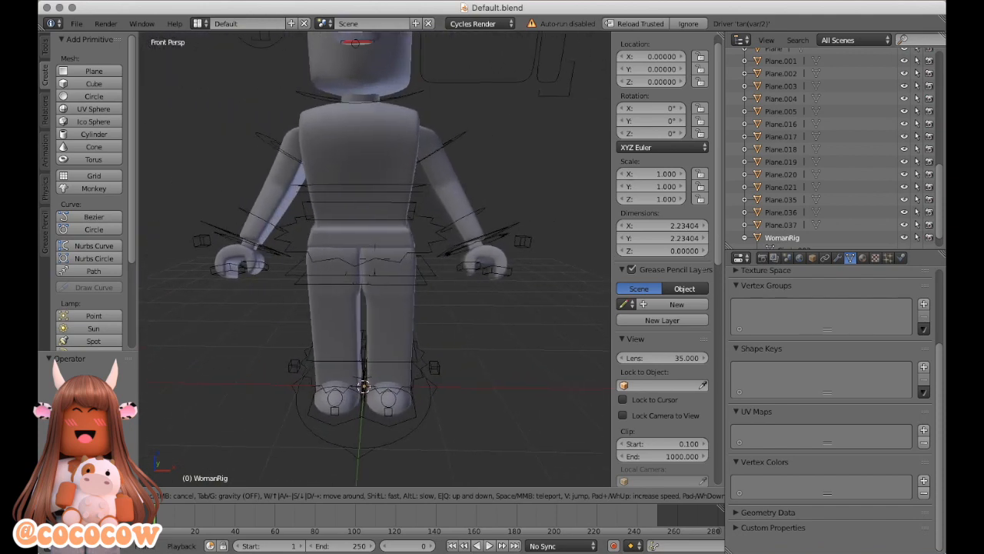
pyautogui.press('s')
pyautogui.press('a')
pyautogui.press('s')
pyautogui.press('w')
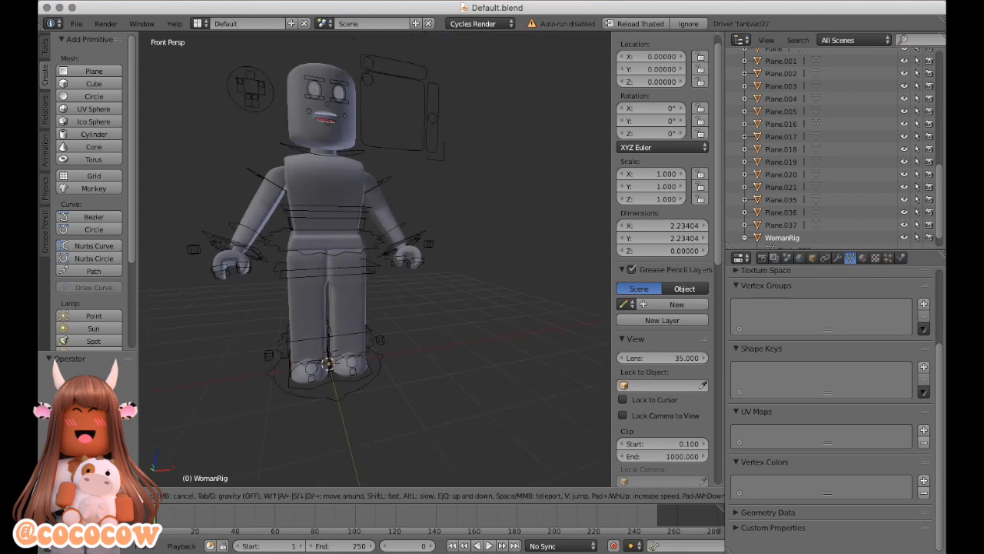
pyautogui.press('w')
pyautogui.press('s')
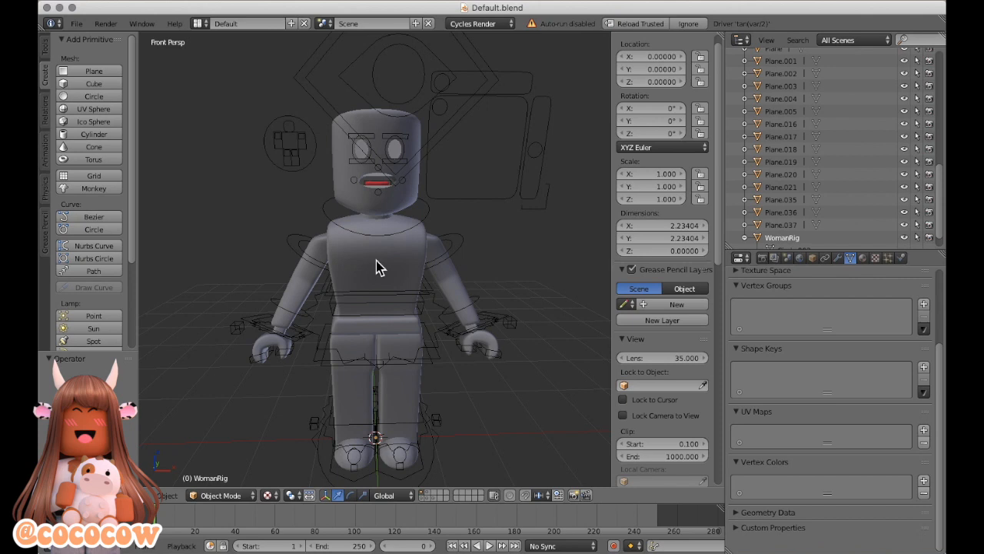
# Select the rig's left arm mesh, enlarge the Info area above the 3D view and switch it to the Node Editor
pyautogui.rightClick(458, 288)
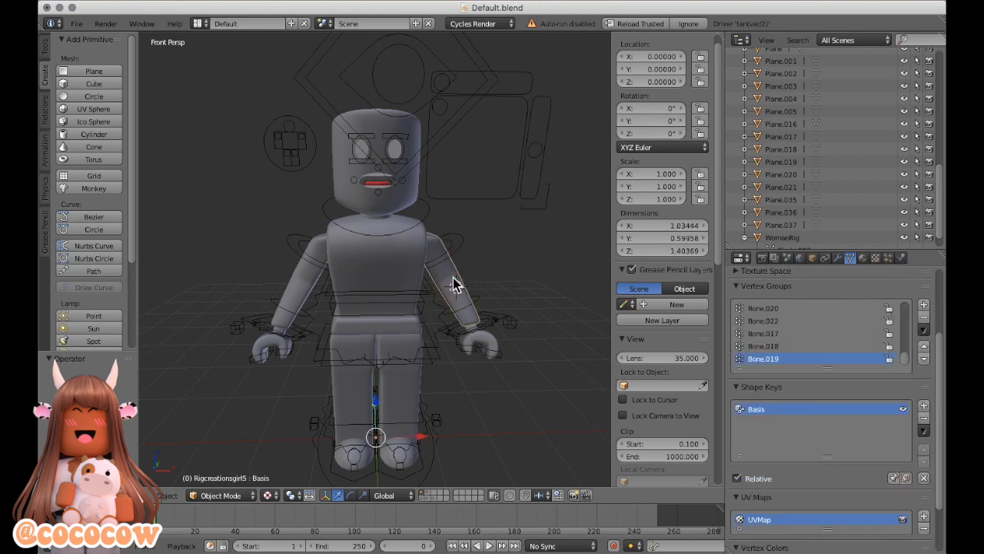
pyautogui.click(454, 286)
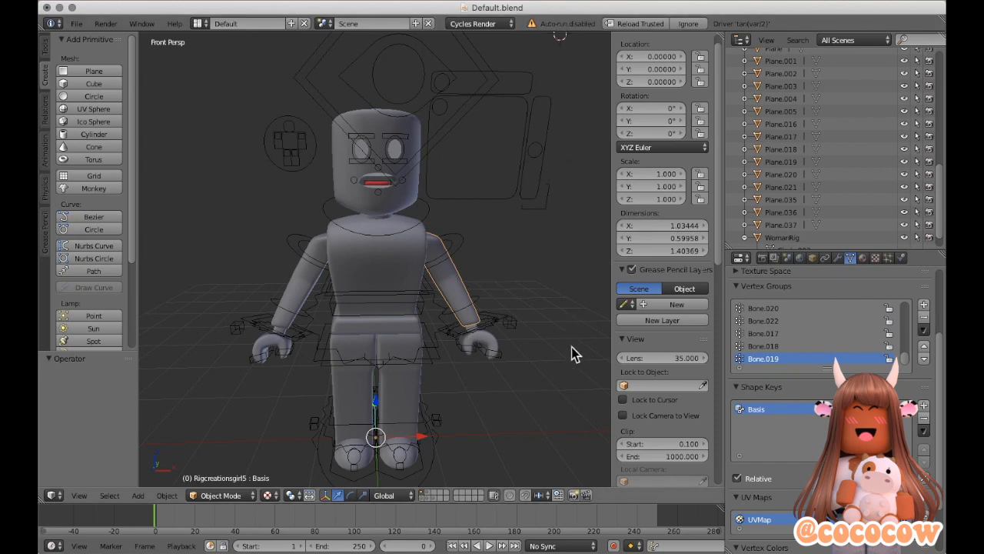
pyautogui.moveTo(585, 35); pyautogui.dragTo(588, 382)
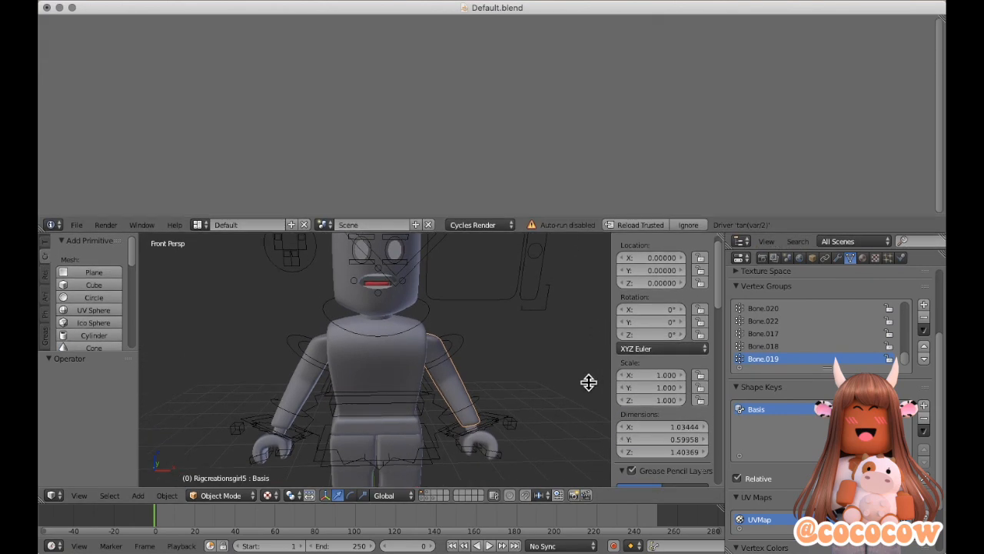
pyautogui.click(52, 227)
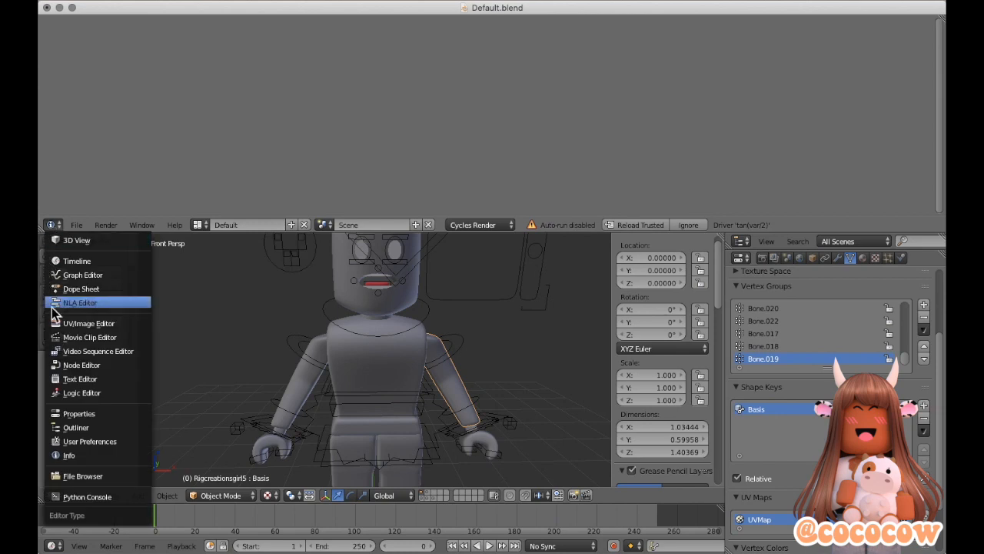
pyautogui.click(106, 366)
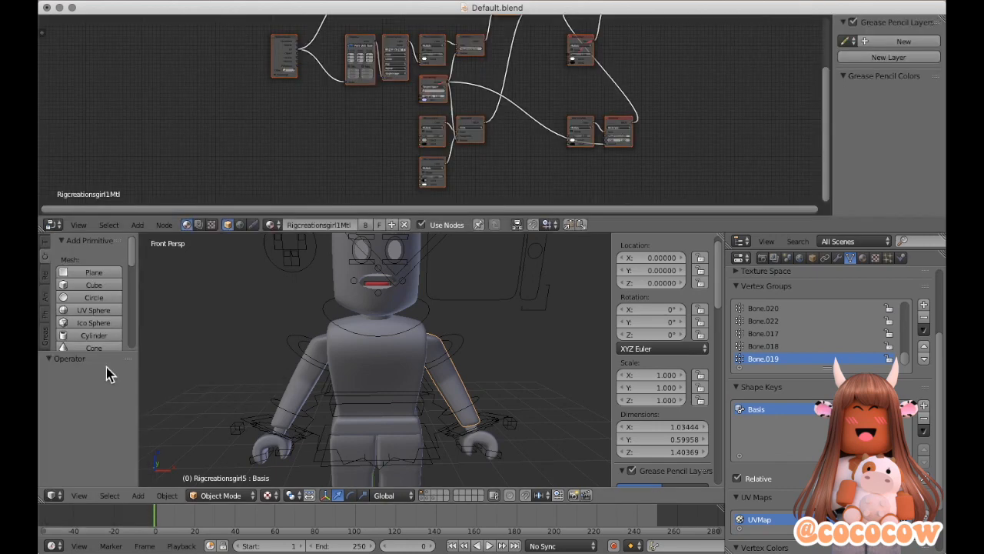
# Load Kellypiepearl12342Tex.png from the Desktop's Current YT GFX/Avatar folder into the Image Texture node feeding the diffuse colour mix
pyautogui.scroll(8, 345, 100)
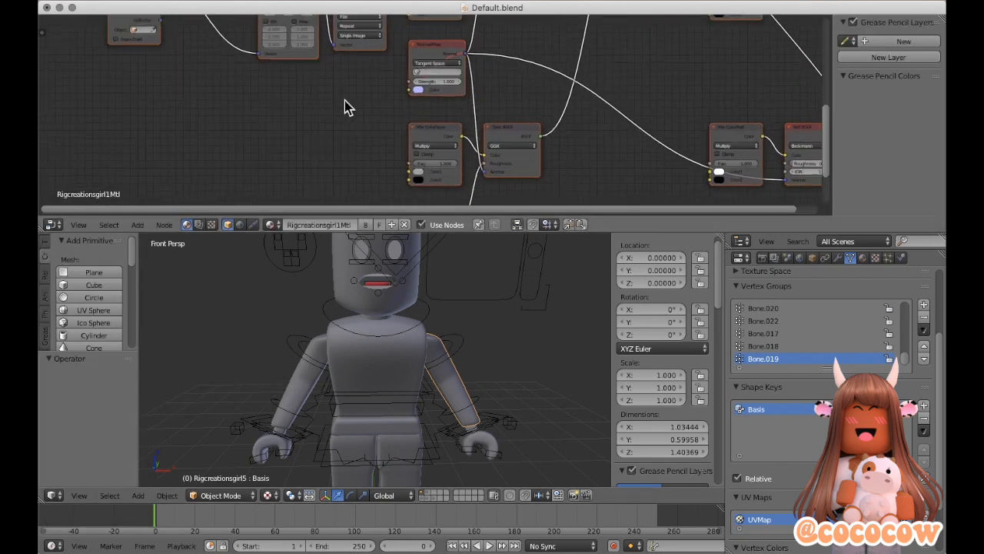
pyautogui.scroll(5, 345, 107)
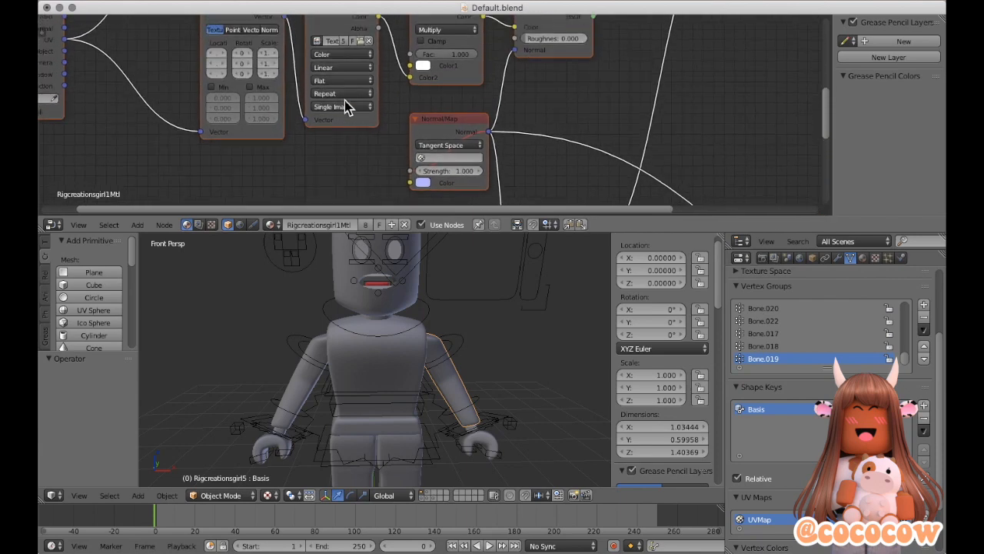
pyautogui.scroll(3, 345, 100)
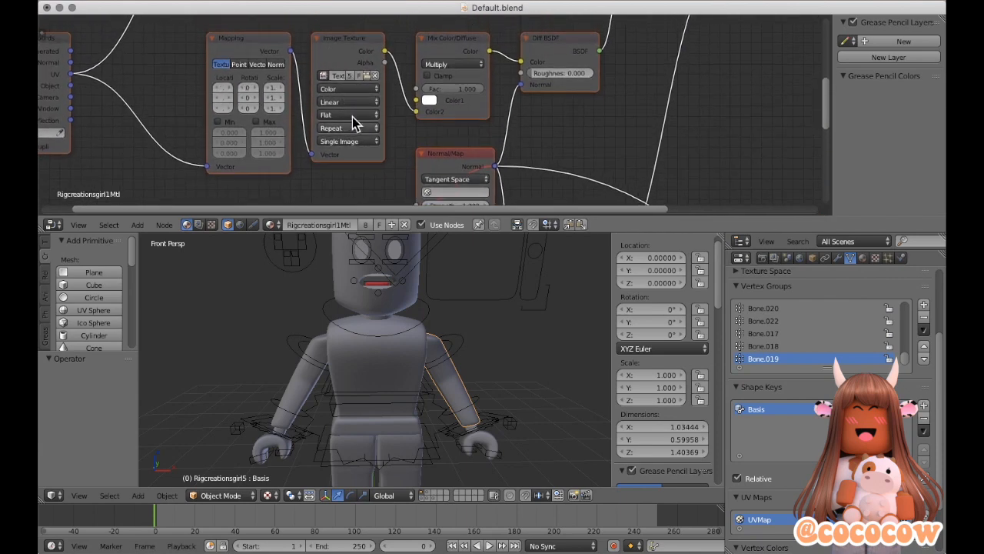
pyautogui.scroll(-8, 332, 42)
pyautogui.scroll(3, 332, 40)
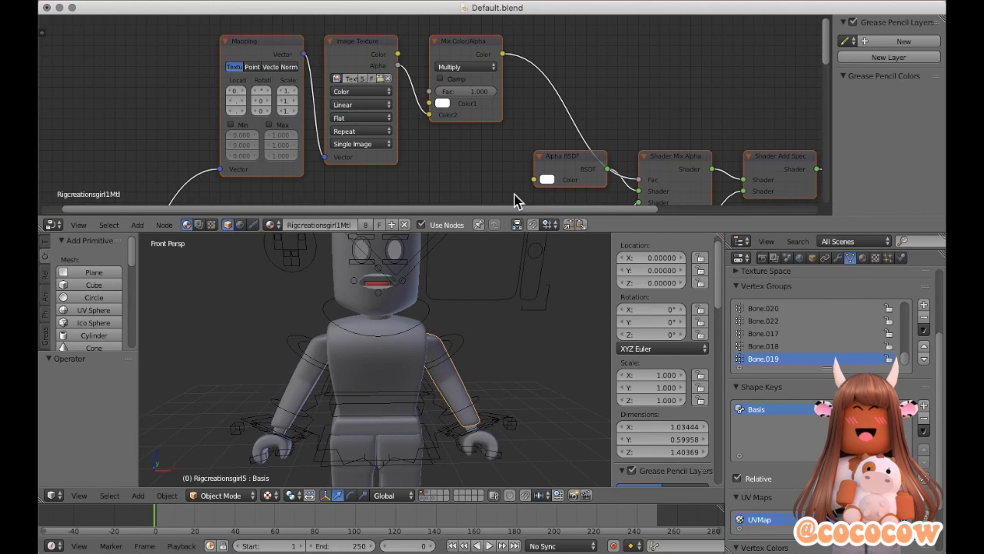
pyautogui.scroll(-6, 353, 171)
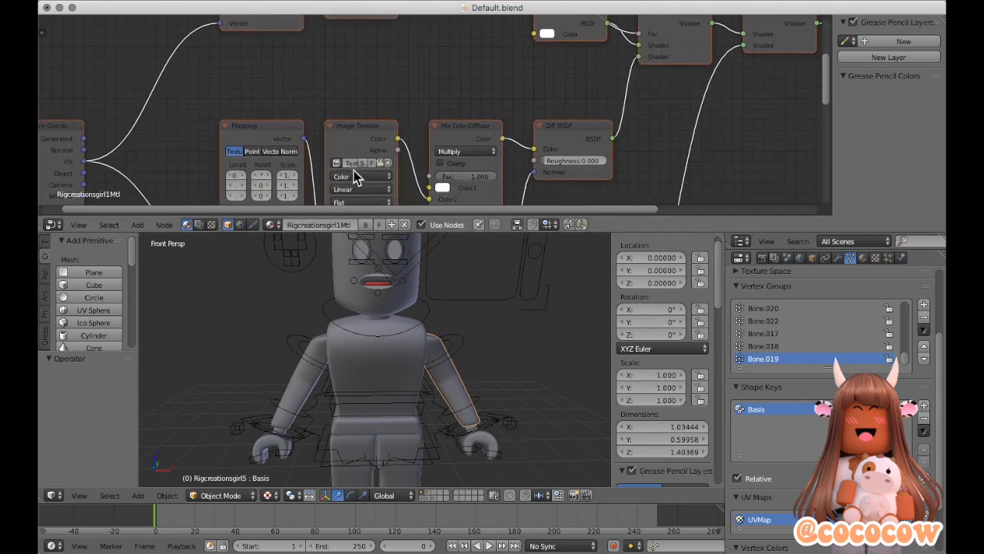
pyautogui.scroll(-1, 353, 176)
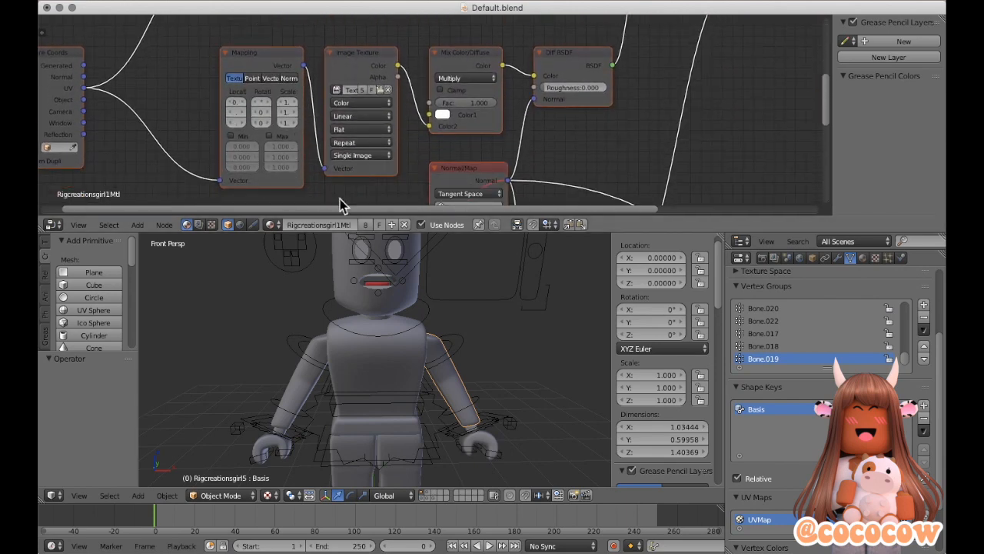
pyautogui.click(383, 90)
pyautogui.click(107, 185)
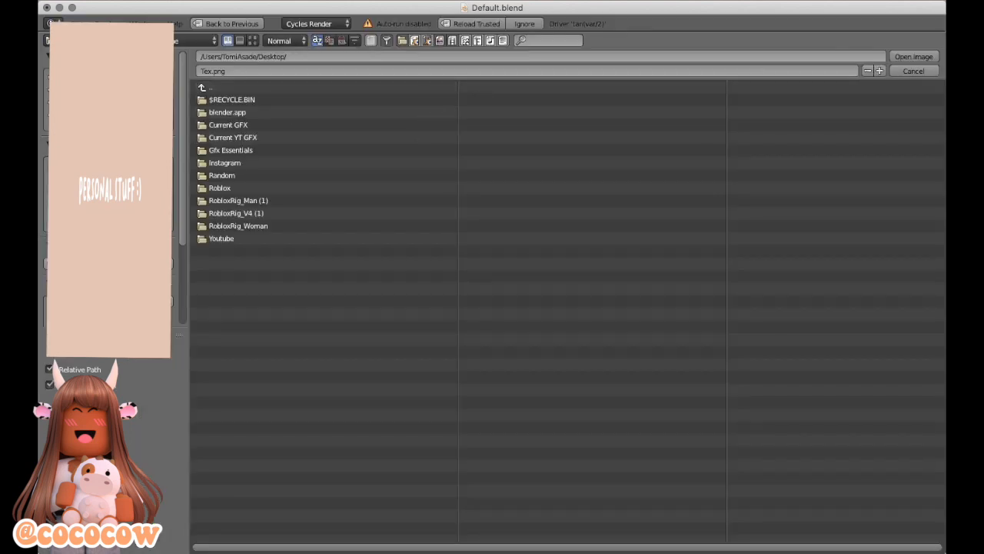
pyautogui.click(257, 138)
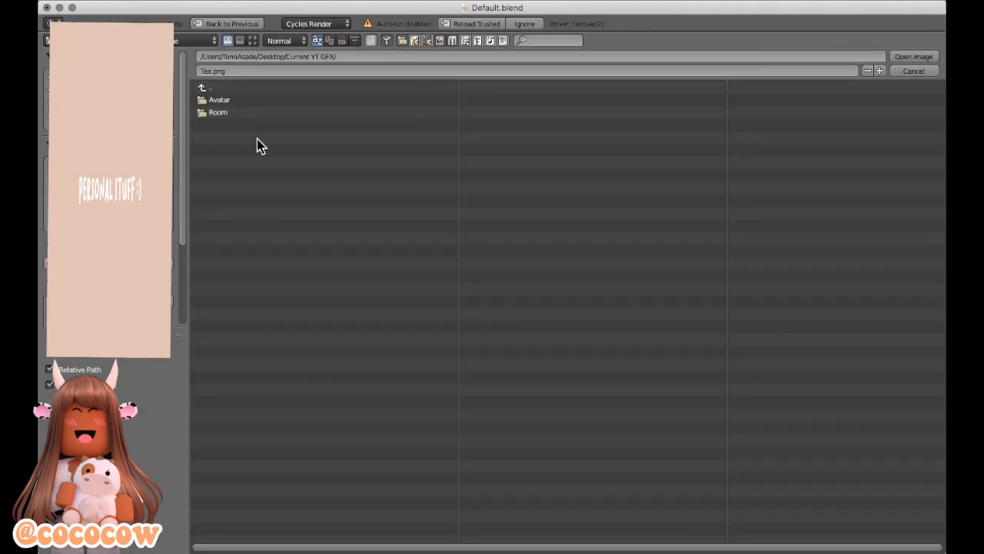
pyautogui.click(258, 104)
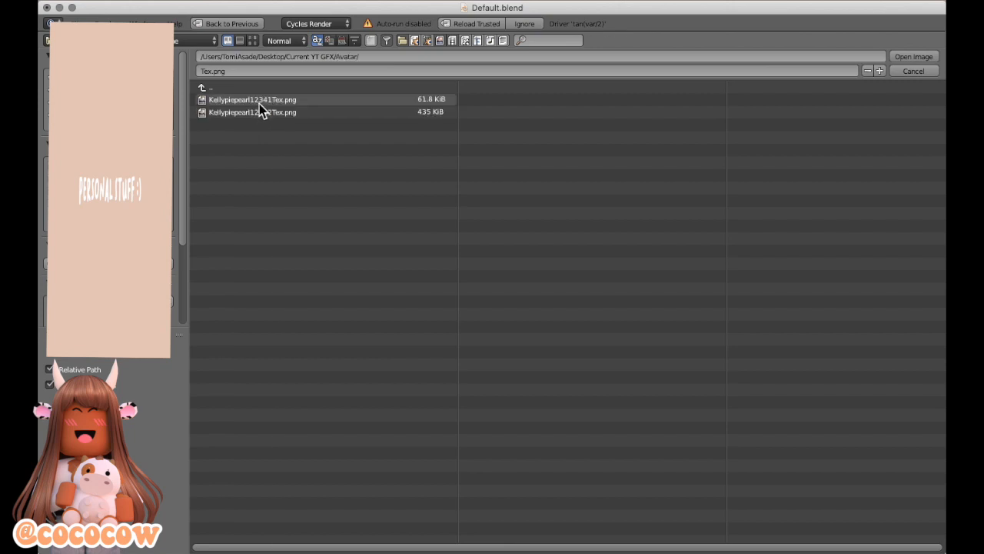
pyautogui.doubleClick(317, 116)
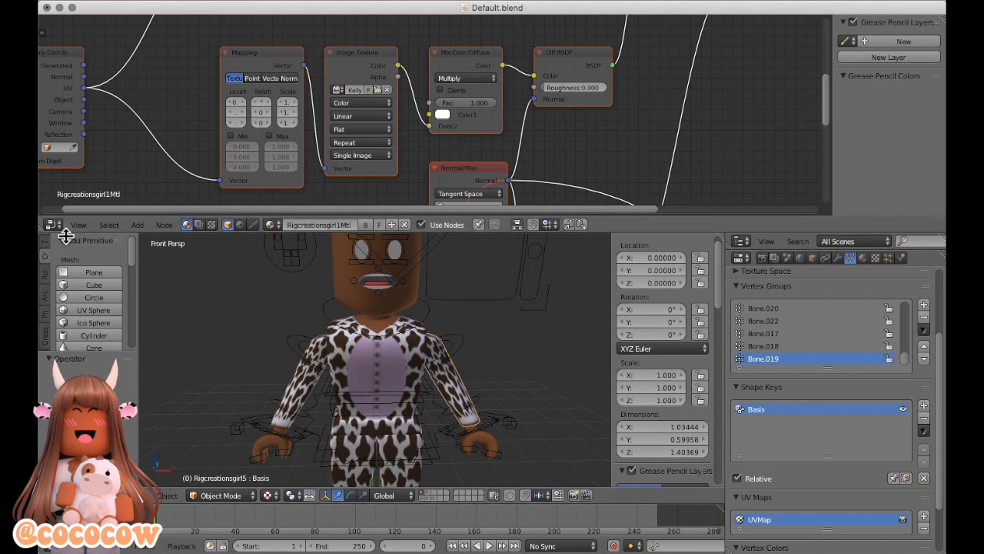
# Collapse the Node Editor area to a header strip above the 3D view and switch it to the Info editor
pyautogui.moveTo(64, 238); pyautogui.dragTo(67, 204)
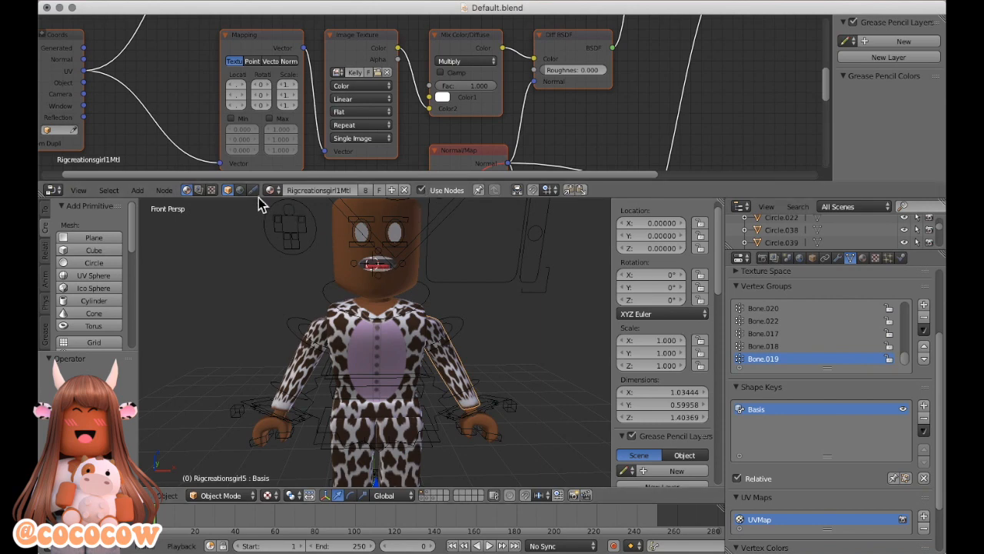
pyautogui.moveTo(259, 201); pyautogui.dragTo(288, 17)
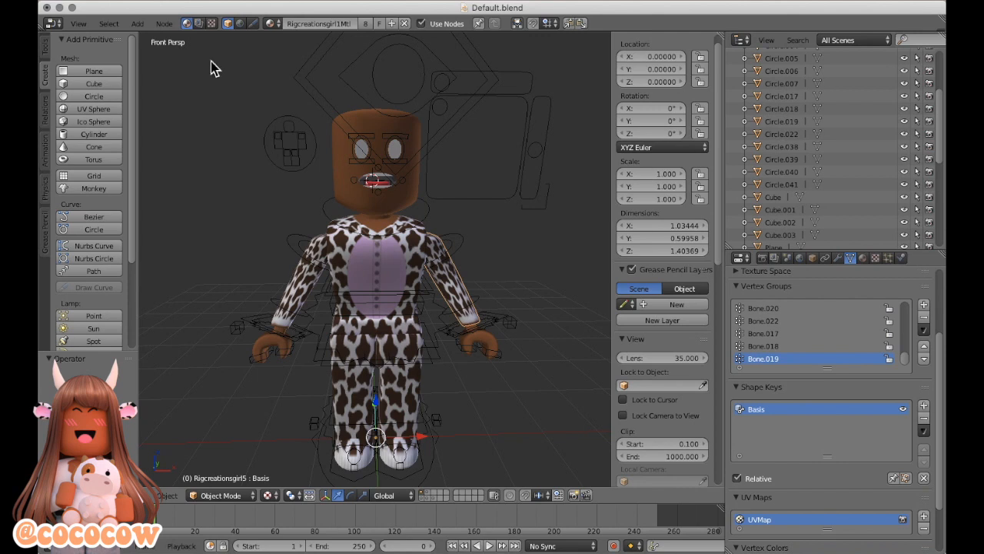
pyautogui.click(50, 25)
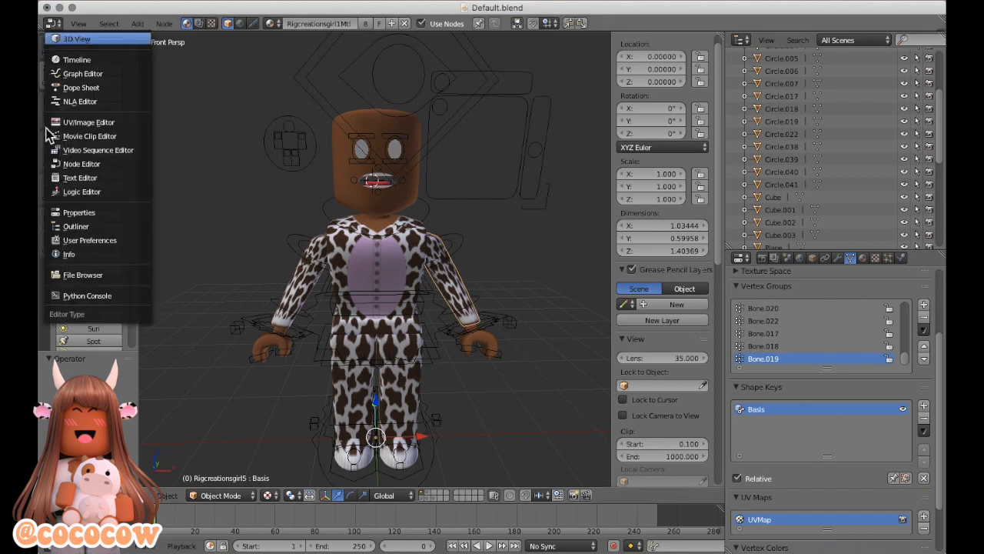
pyautogui.click(89, 253)
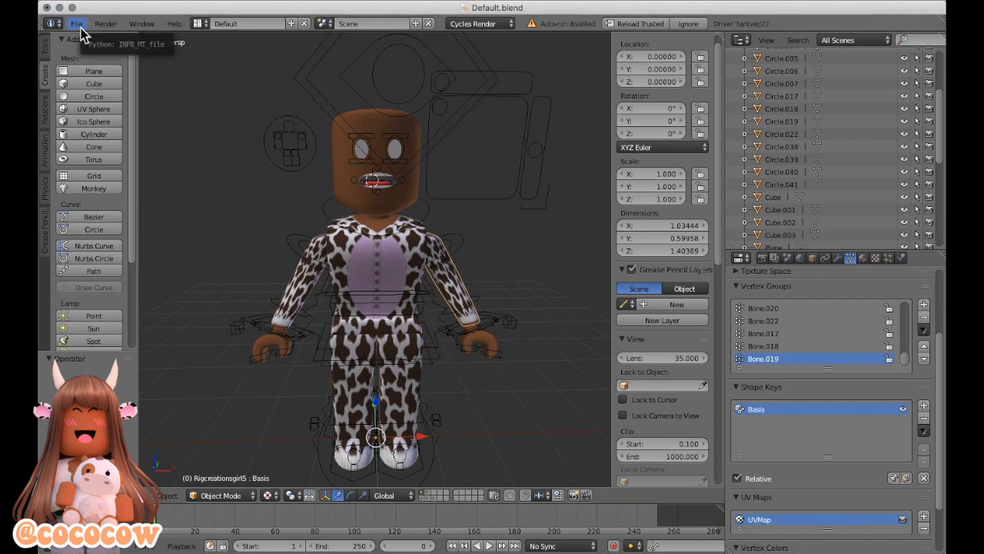
# Import Me.obj as a Wavefront model from the Desktop's Current YT GFX/Avatar folder
pyautogui.click(78, 24)
pyautogui.moveTo(121, 263)
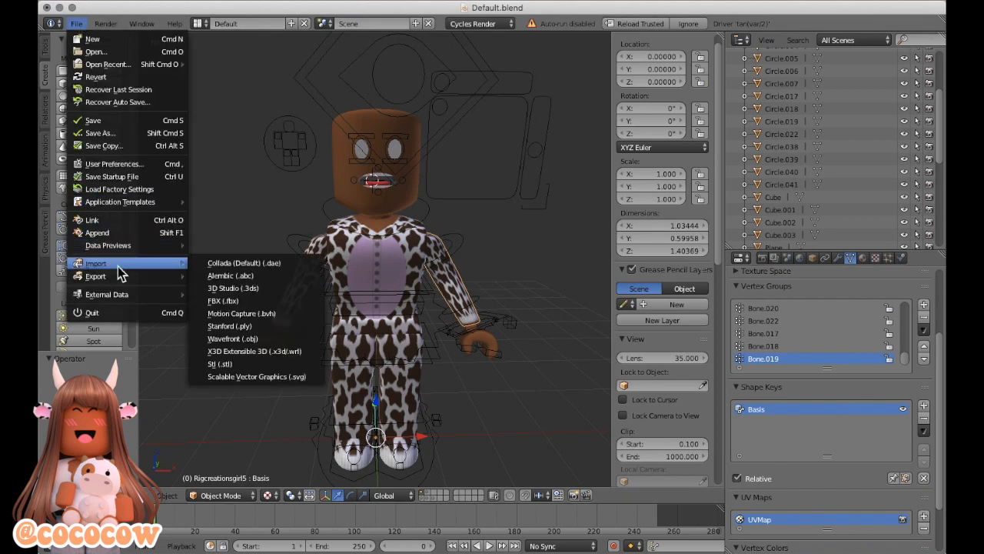
pyautogui.click(240, 338)
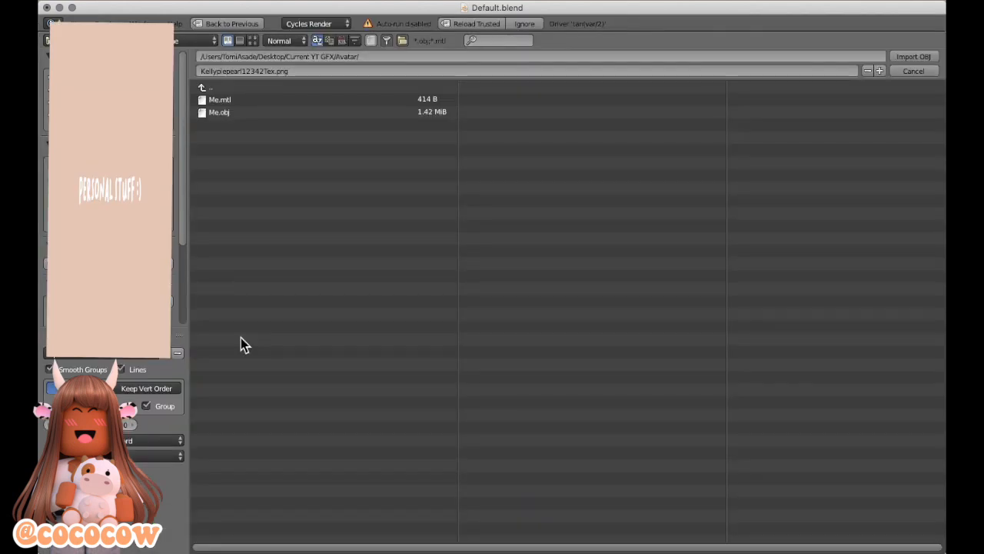
pyautogui.click(108, 184)
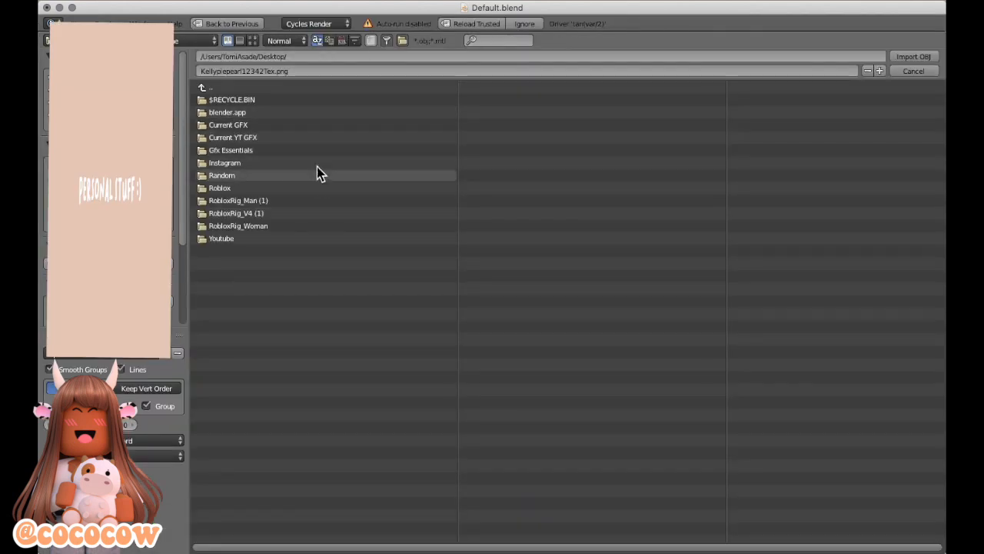
pyautogui.click(307, 138)
pyautogui.click(307, 105)
pyautogui.click(311, 112)
pyautogui.doubleClick(312, 113)
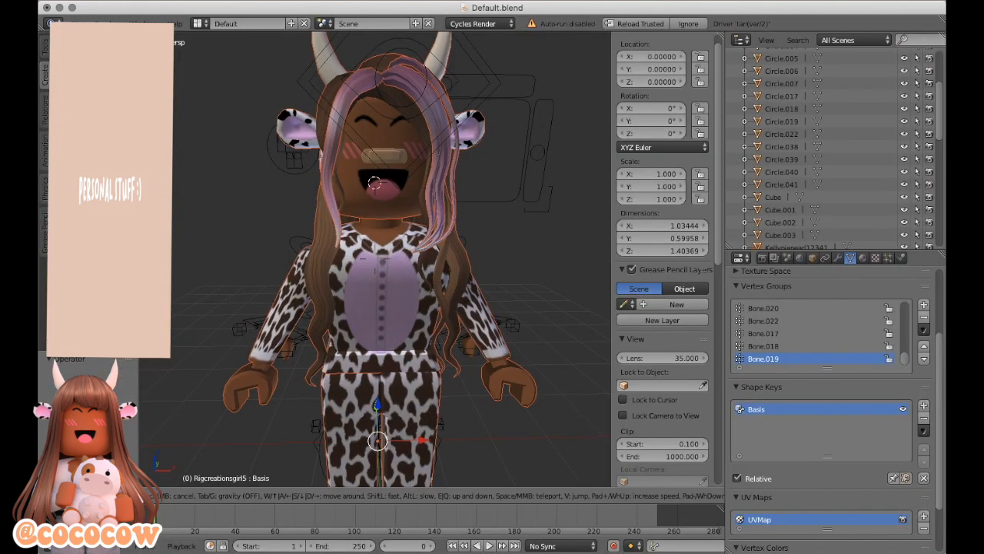
# Move the imported avatar about 4 units along negative X so it stands beside the rig
pyautogui.press('s')
pyautogui.click(377, 261)
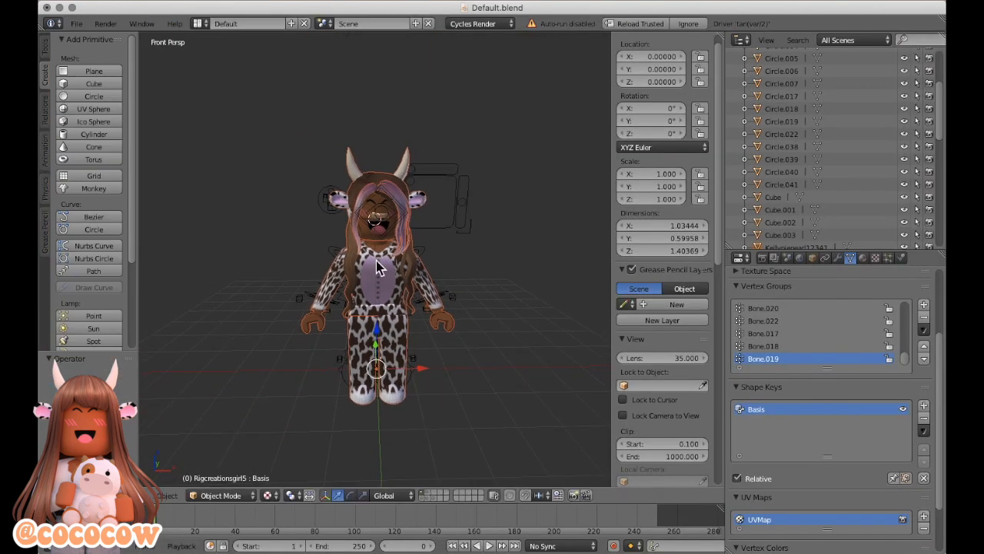
pyautogui.moveTo(425, 371); pyautogui.dragTo(283, 387)
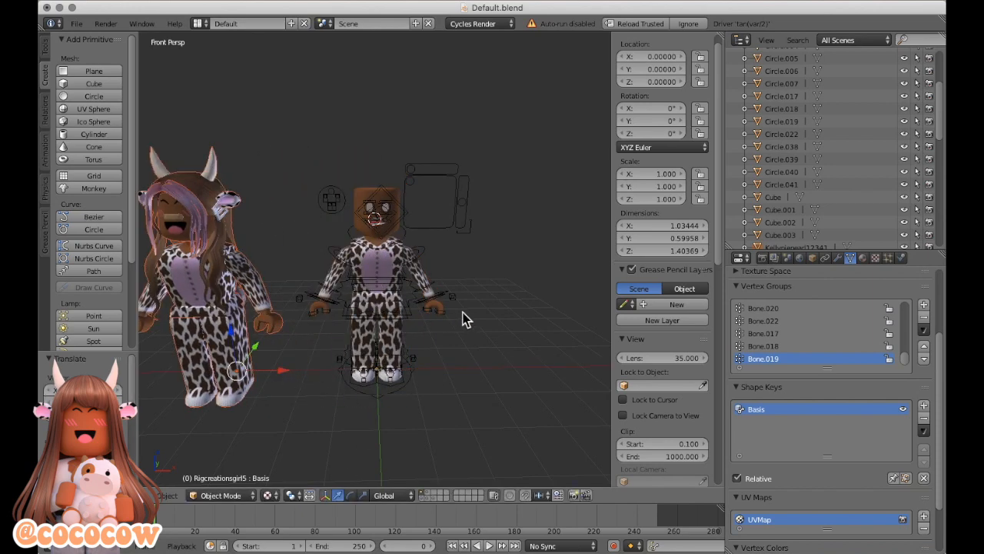
# Clear the selection and select both arms and both legs of the imported avatar together
pyautogui.hotkey('shift', 'f')
pyautogui.press('a')
pyautogui.click(376, 260)
pyautogui.rightClick(407, 279)
pyautogui.rightClick(369, 402)
pyautogui.press('a')
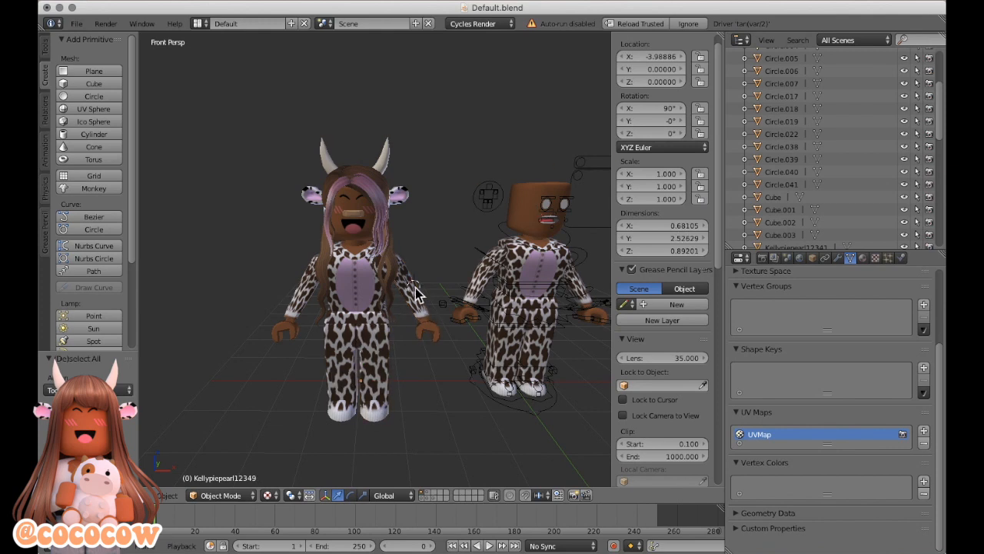
pyautogui.rightClick(416, 310)
pyautogui.keyDown('shift'); pyautogui.rightClick(383, 408); pyautogui.keyUp('shift')
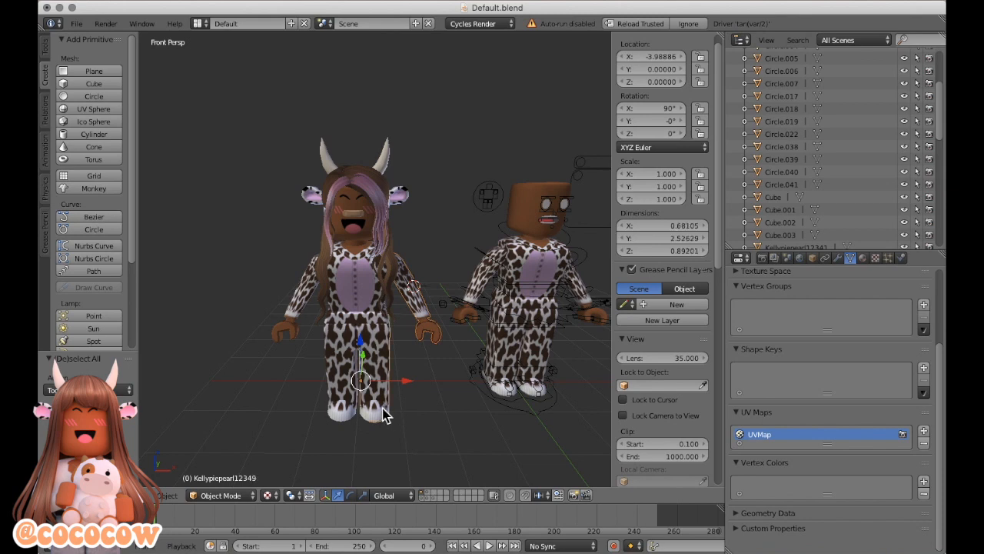
pyautogui.keyDown('shift'); pyautogui.rightClick(334, 378); pyautogui.keyUp('shift')
pyautogui.keyDown('shift'); pyautogui.rightClick(281, 326); pyautogui.keyUp('shift')
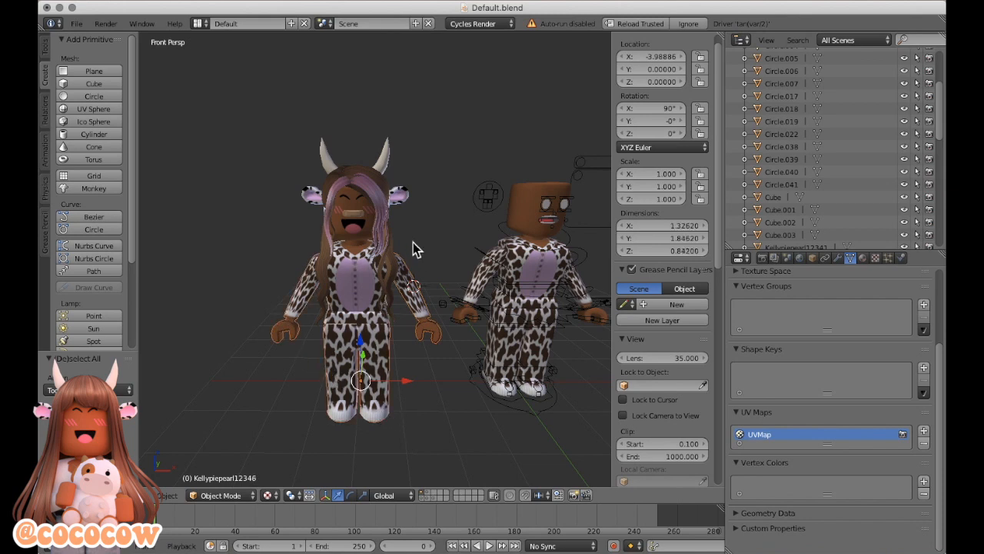
# Add the fluffy tail ball behind the imported avatar to the selection and delete it together with the avatar's body and limbs
pyautogui.hotkey('shift', 'f')
pyautogui.press('w')
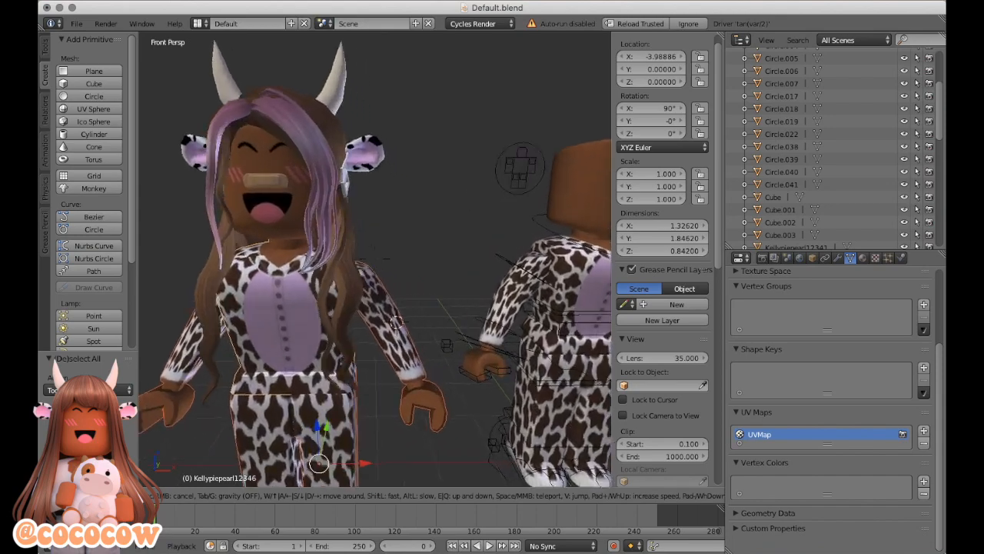
pyautogui.click(376, 267)
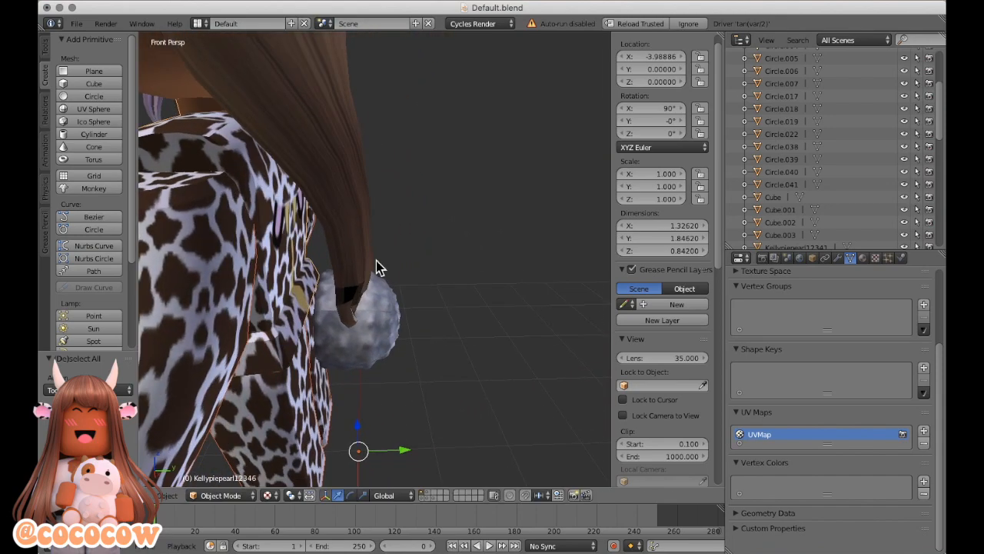
pyautogui.keyDown('shift'); pyautogui.rightClick(400, 325); pyautogui.keyUp('shift')
pyautogui.hotkey('shift', 'f')
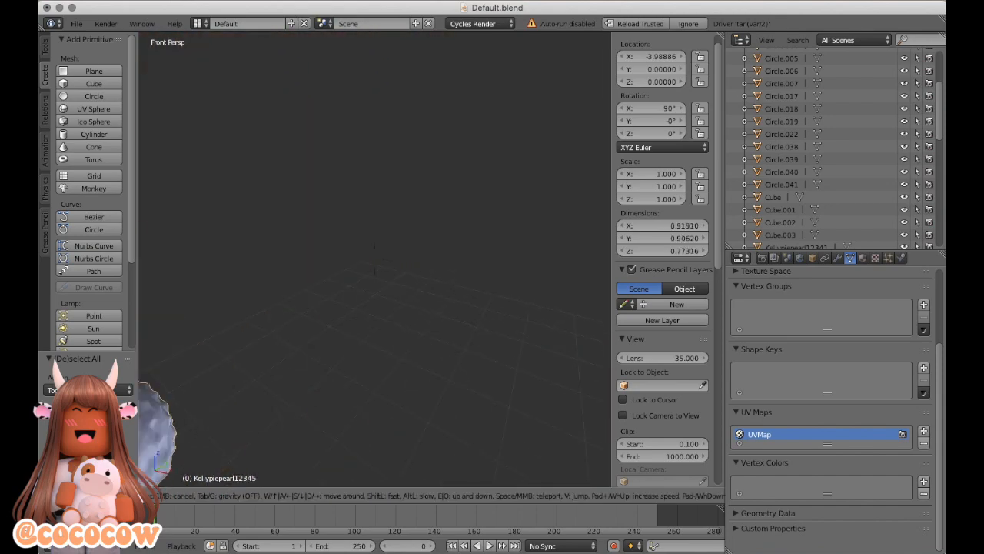
pyautogui.press('s')
pyautogui.click(352, 265)
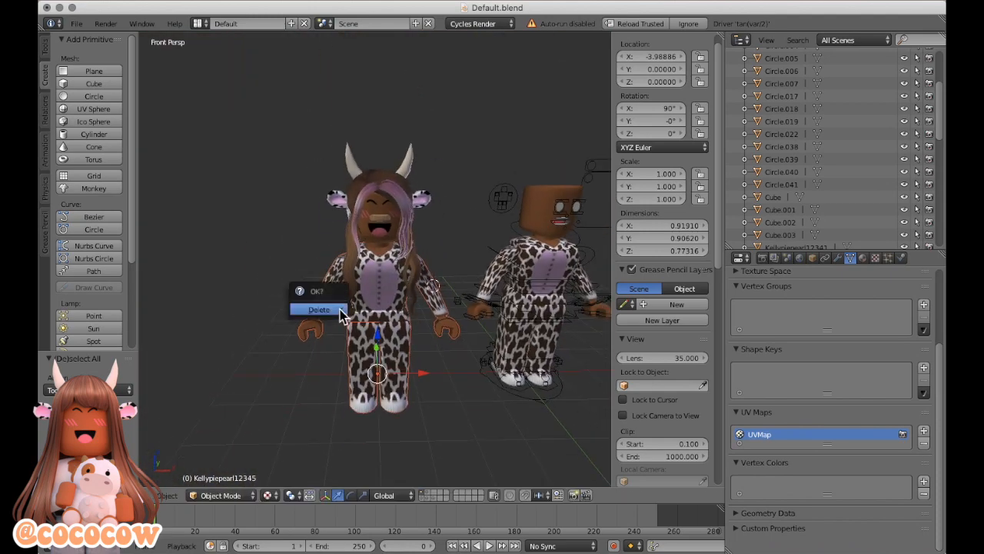
pyautogui.press('Delete')
# Select the remaining avatar head, hair, horns, cow ears and face accessory and join them into one object
pyautogui.hotkey('shift', 'f')
pyautogui.press('w')
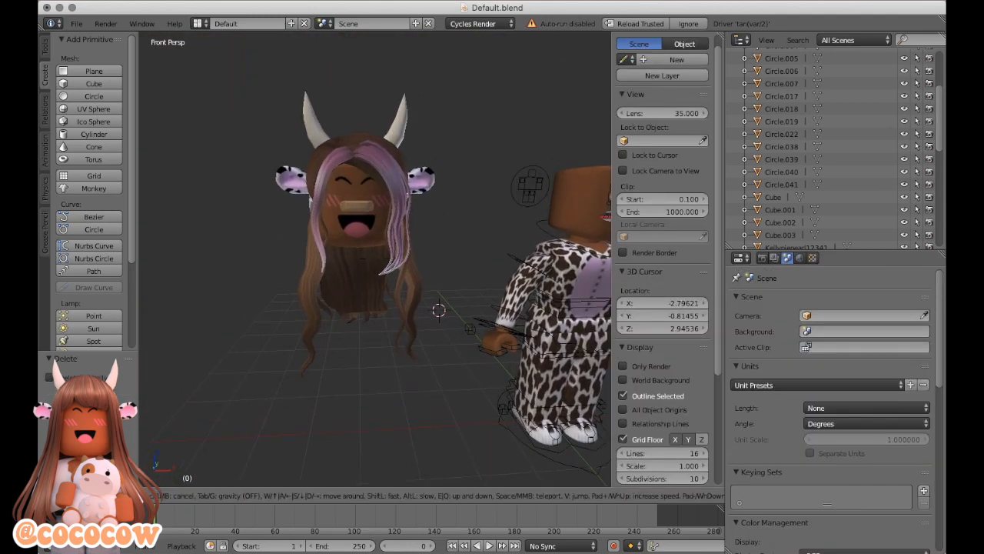
pyautogui.click(376, 260)
pyautogui.rightClick(376, 261)
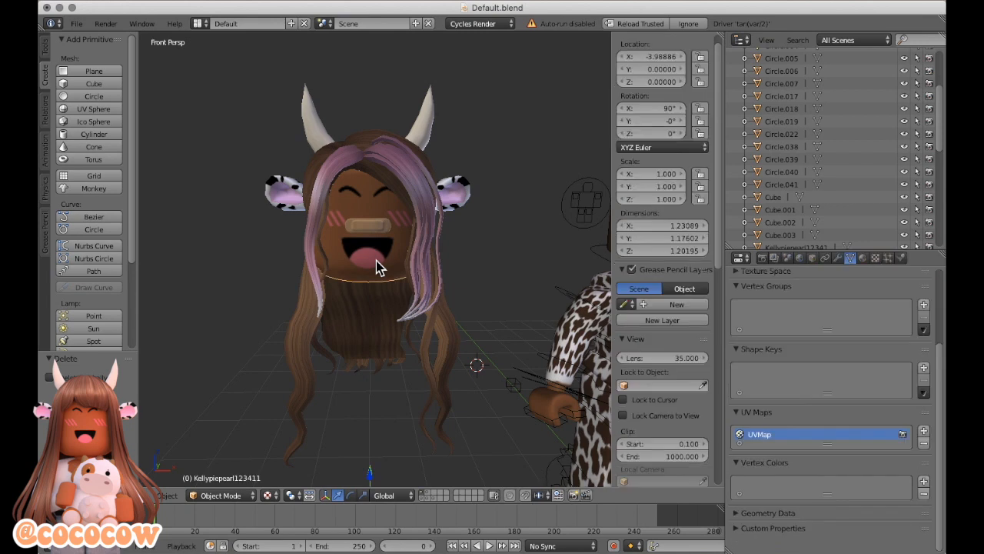
pyautogui.rightClick(372, 226)
pyautogui.rightClick(372, 226)
pyautogui.rightClick(373, 225)
pyautogui.rightClick(373, 226)
pyautogui.rightClick(385, 235)
pyautogui.rightClick(327, 191)
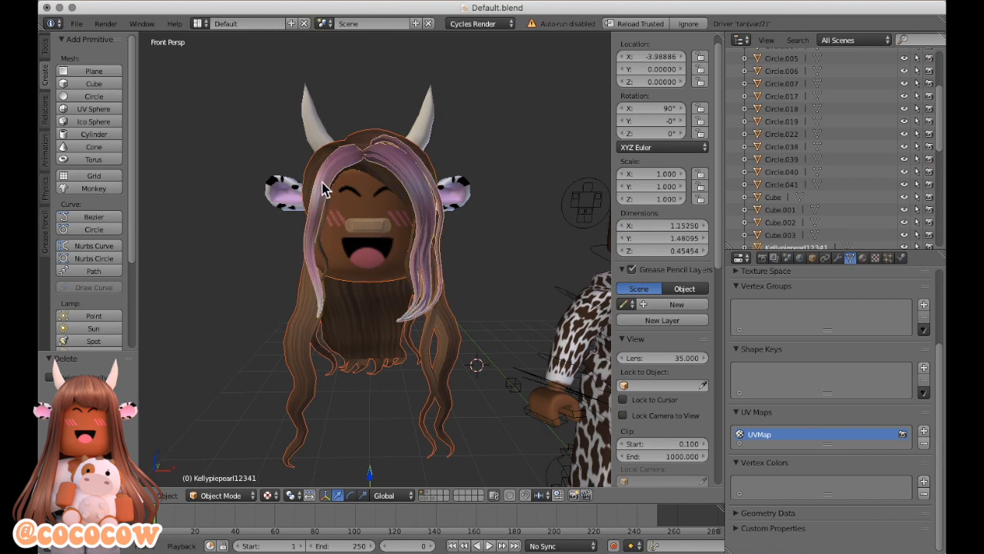
pyautogui.rightClick(459, 189)
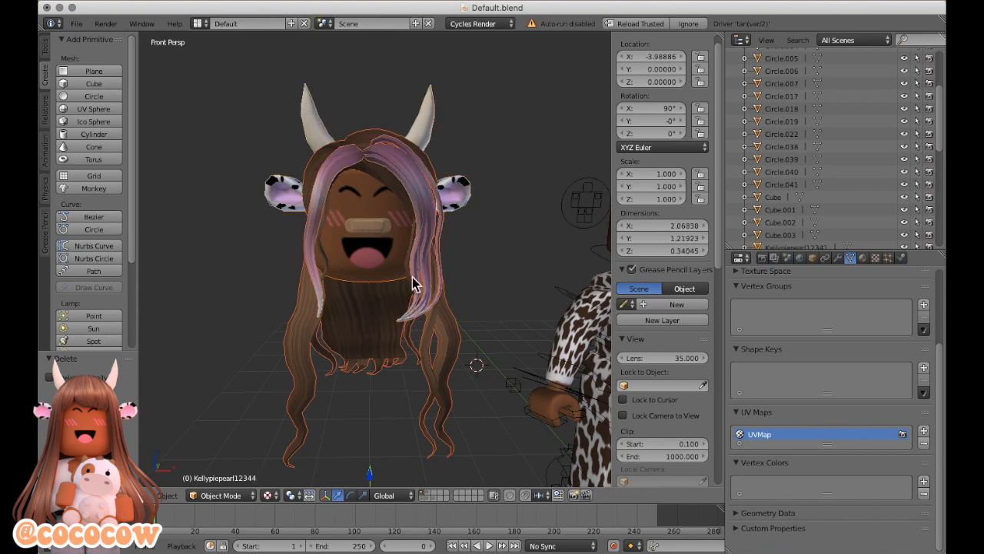
pyautogui.hotkey('ctrl', 'j')
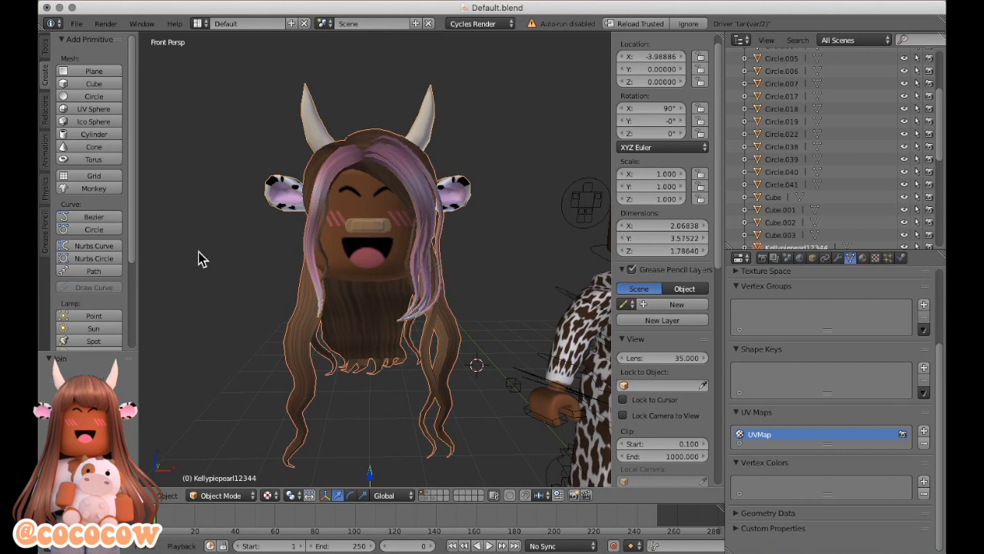
# Set the joined head's origin with Origin to Geometry
pyautogui.click(49, 52)
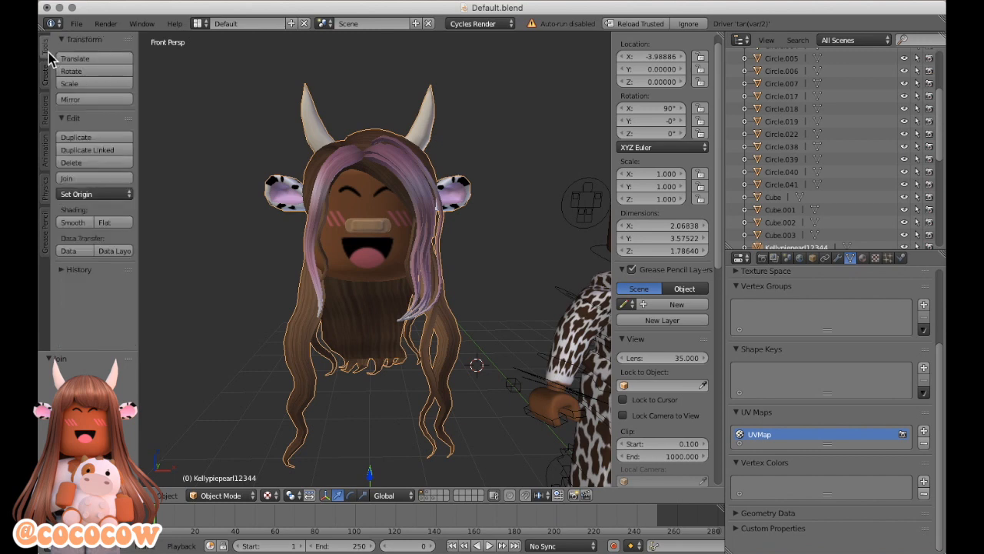
pyautogui.click(93, 195)
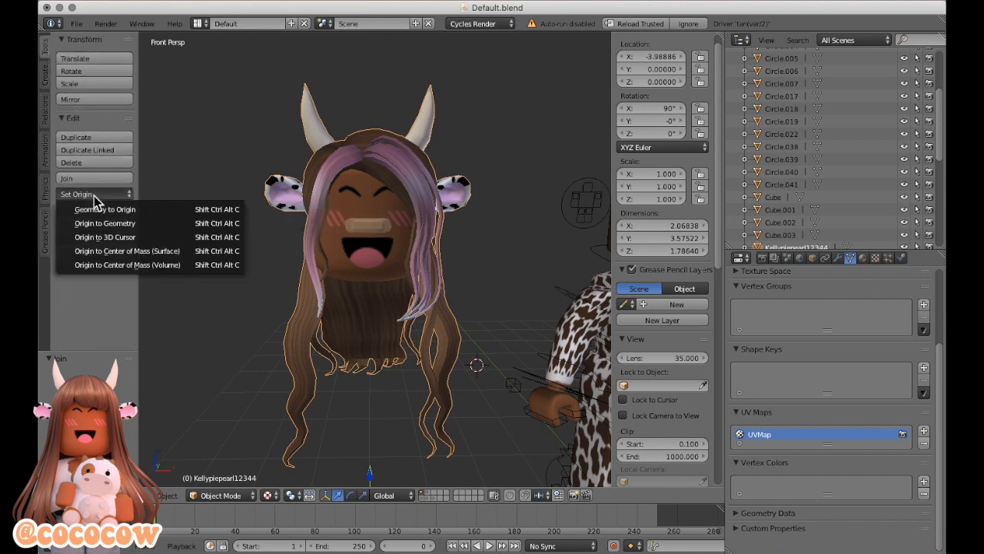
pyautogui.click(130, 224)
# Box-select the rig's own head with its eyes and mouth parts and delete them
pyautogui.hotkey('shift', 'f')
pyautogui.press('d')
pyautogui.press('w')
pyautogui.press('s')
pyautogui.click(348, 167)
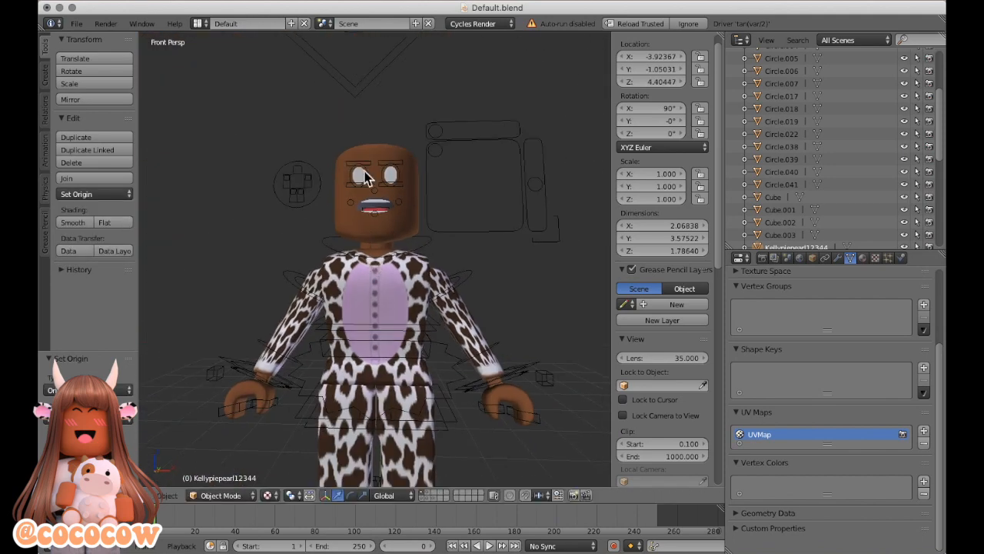
pyautogui.press('a')
pyautogui.press('a')
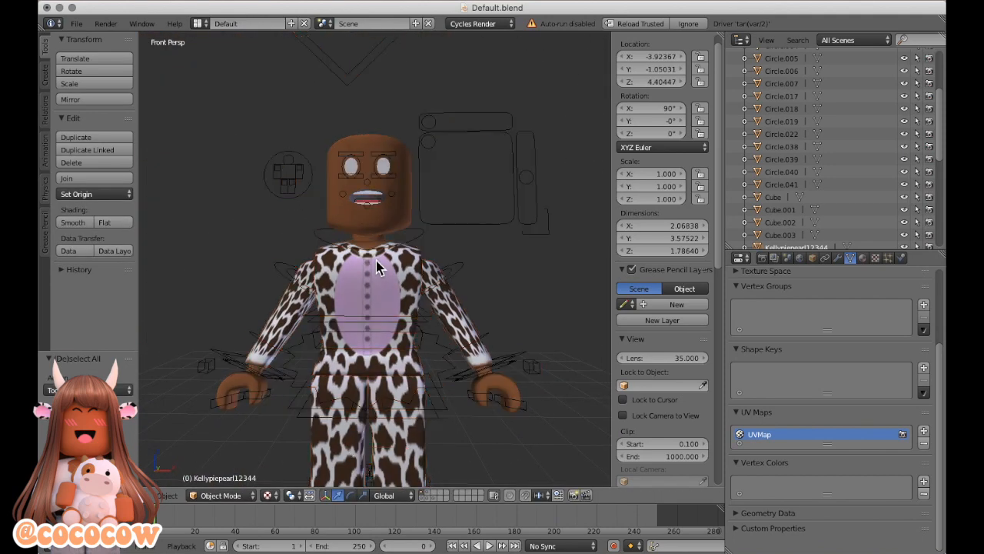
pyautogui.rightClick(323, 202)
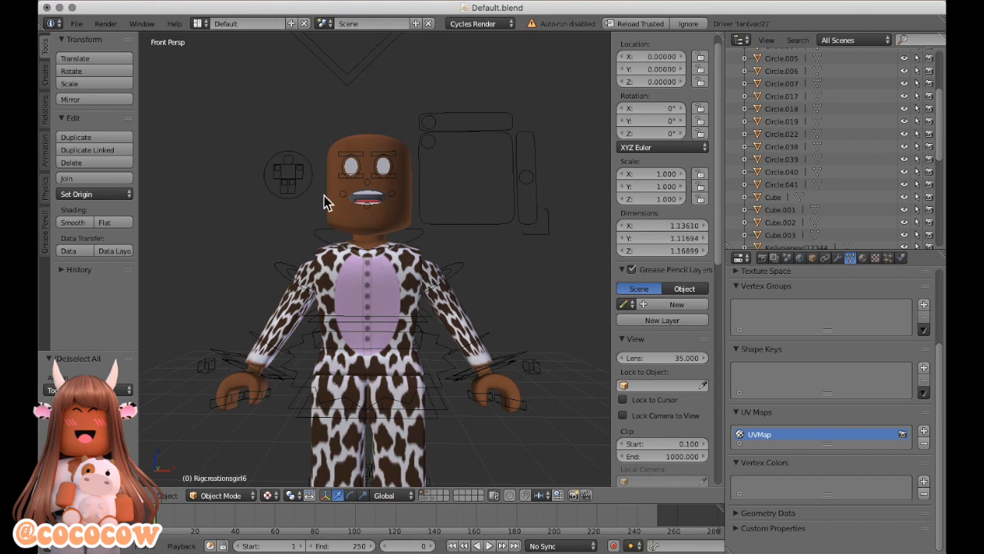
pyautogui.press('b')
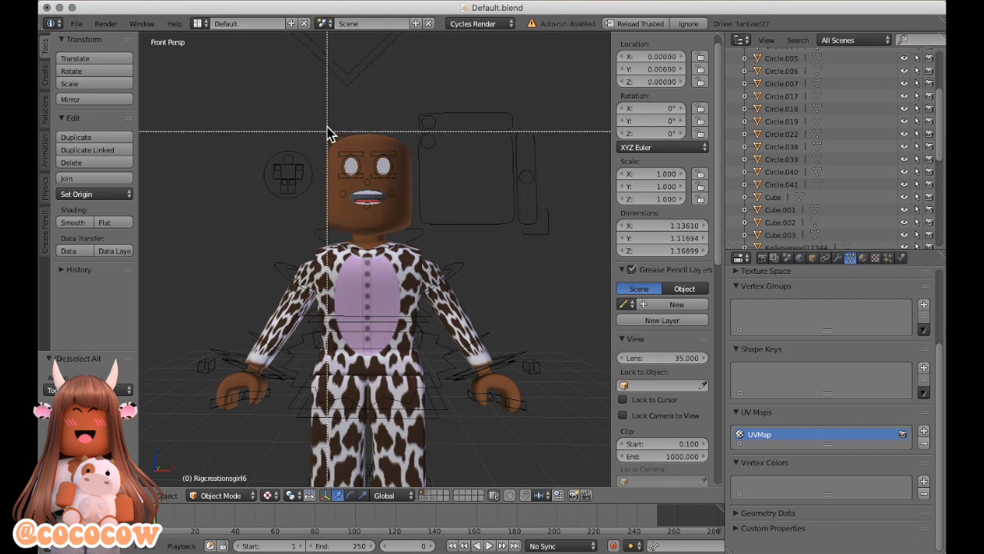
pyautogui.moveTo(312, 112); pyautogui.dragTo(317, 121)
pyautogui.moveTo(347, 169); pyautogui.dragTo(412, 208)
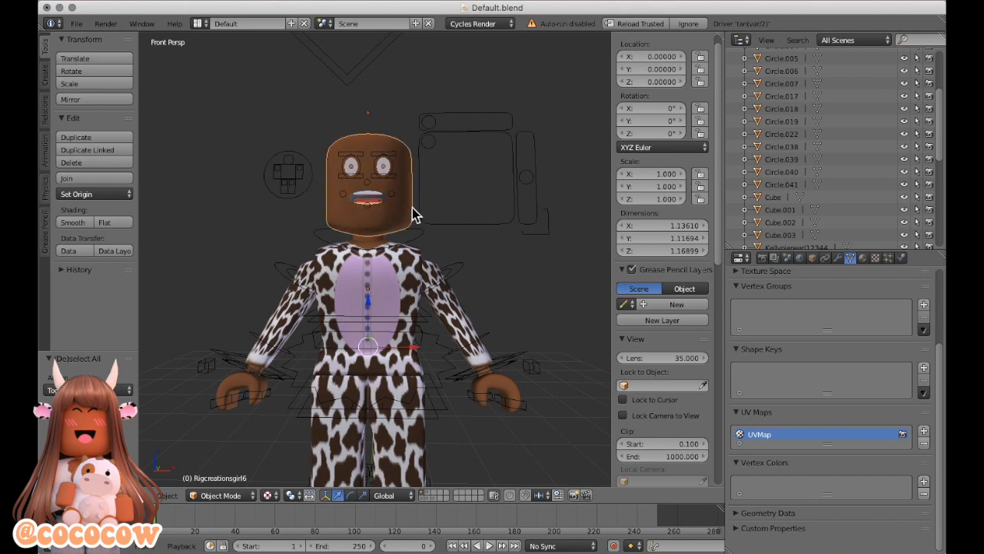
pyautogui.press('x')
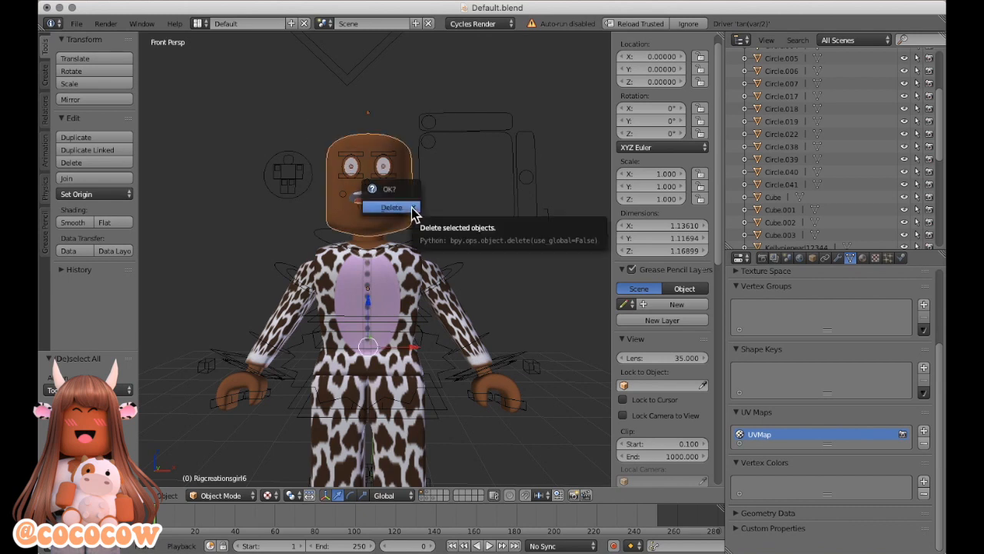
pyautogui.rightClick(392, 211)
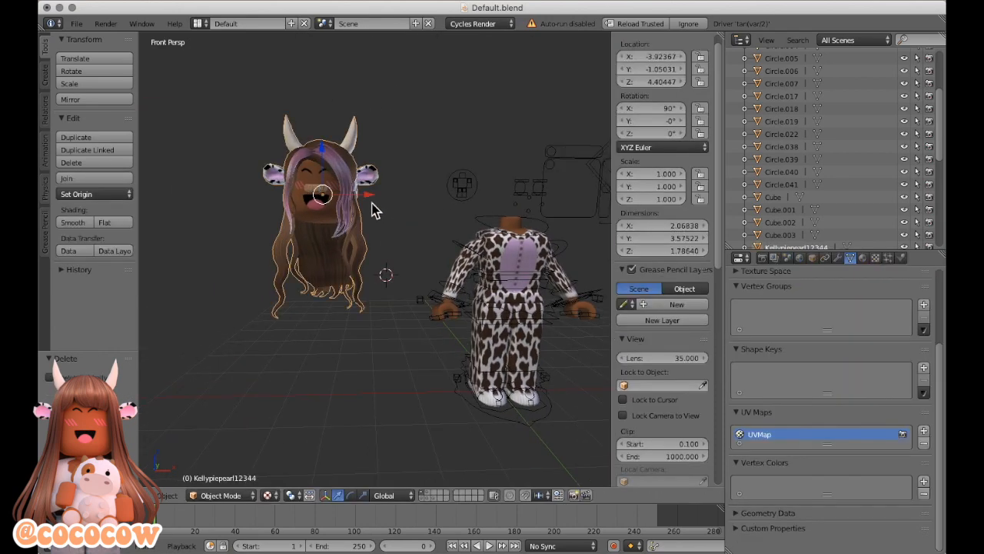
# Move the joined avatar head onto the rig's neck, align it from several angles, and clear the selection
pyautogui.moveTo(379, 199); pyautogui.dragTo(564, 194)
pyautogui.hotkey('shift', 'f')
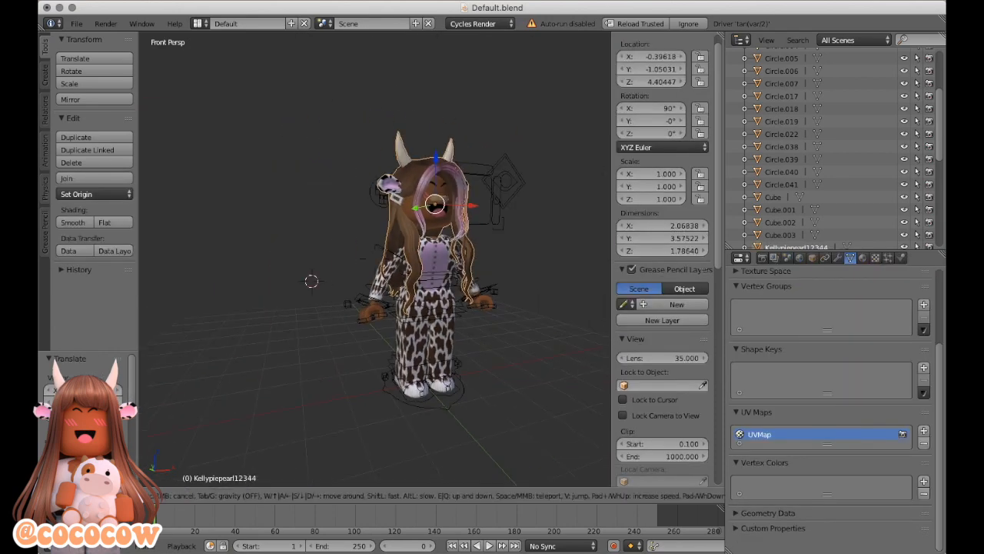
pyautogui.press('w')
pyautogui.moveTo(330, 177); pyautogui.dragTo(481, 194)
pyautogui.hotkey('shift', 'f')
pyautogui.click(431, 143)
pyautogui.moveTo(441, 150); pyautogui.dragTo(443, 156)
pyautogui.hotkey('shift', 'f')
pyautogui.moveTo(398, 185); pyautogui.dragTo(419, 181)
pyautogui.hotkey('shift', 'f')
pyautogui.moveTo(378, 132); pyautogui.dragTo(377, 134)
pyautogui.press('a')
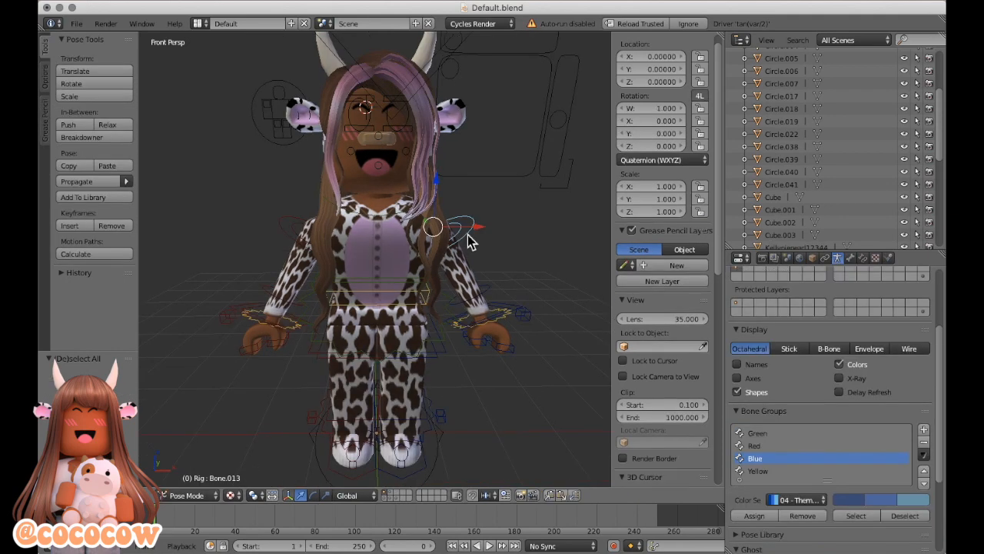
# Examine the rig's pose controls by selecting the wrist, hip, leg, ankle and waist bones one after another
pyautogui.click(512, 320)
pyautogui.rightClick(513, 321)
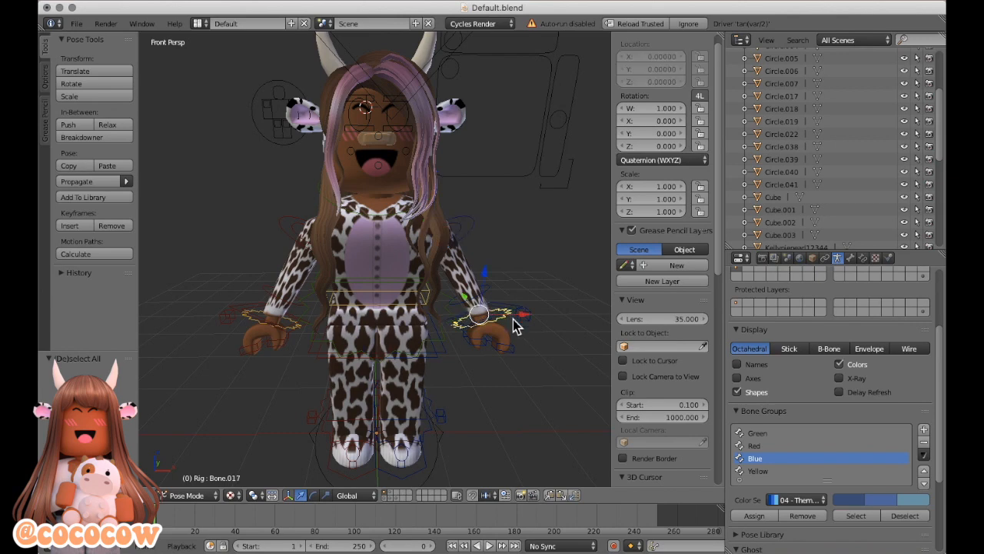
pyautogui.hotkey('ctrl', 'Tab')
pyautogui.rightClick(410, 349)
pyautogui.rightClick(416, 354)
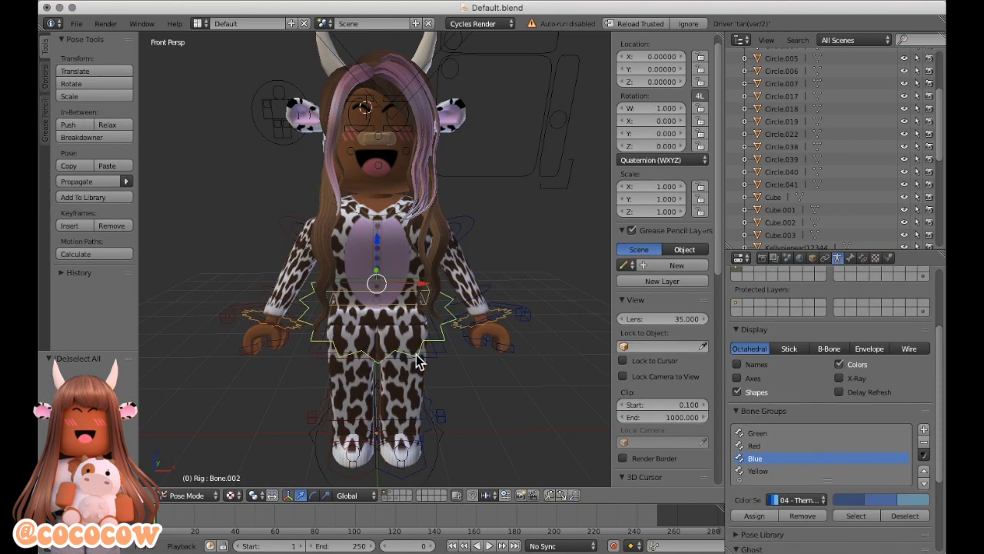
pyautogui.rightClick(454, 366)
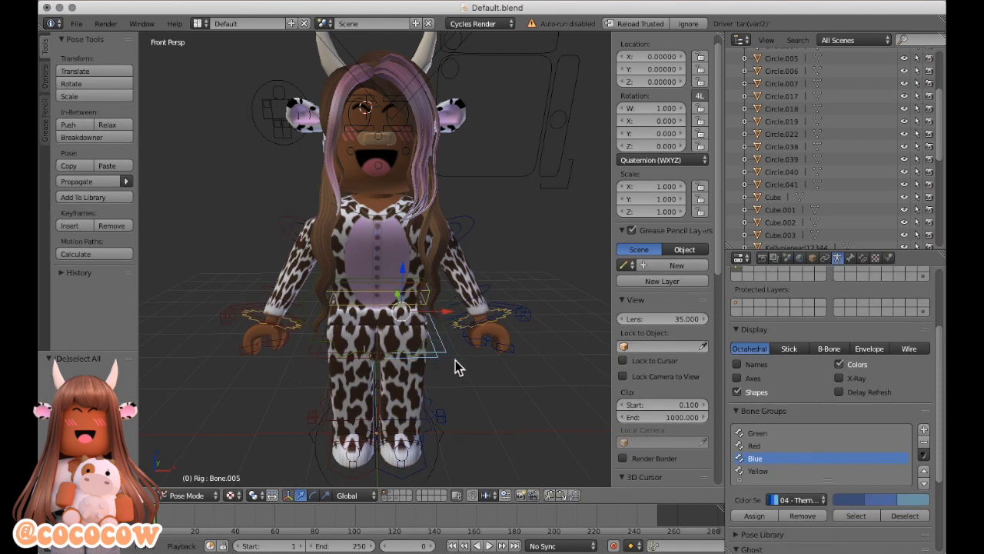
pyautogui.rightClick(412, 421)
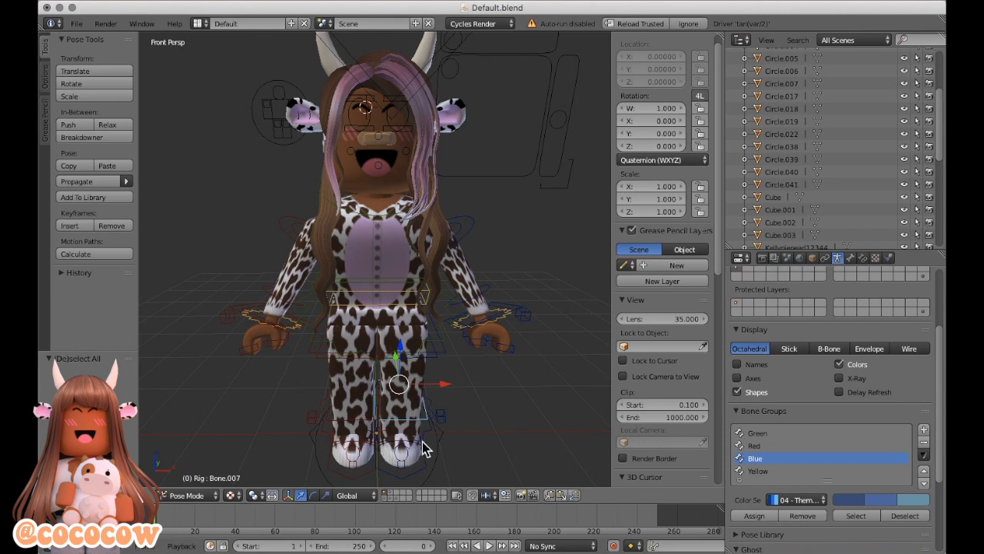
pyautogui.rightClick(429, 450)
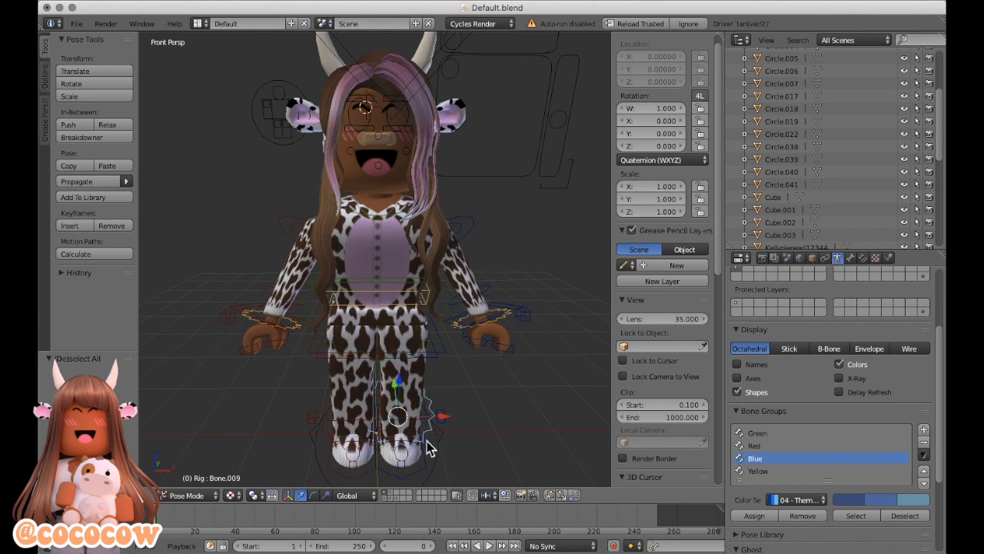
pyautogui.rightClick(393, 307)
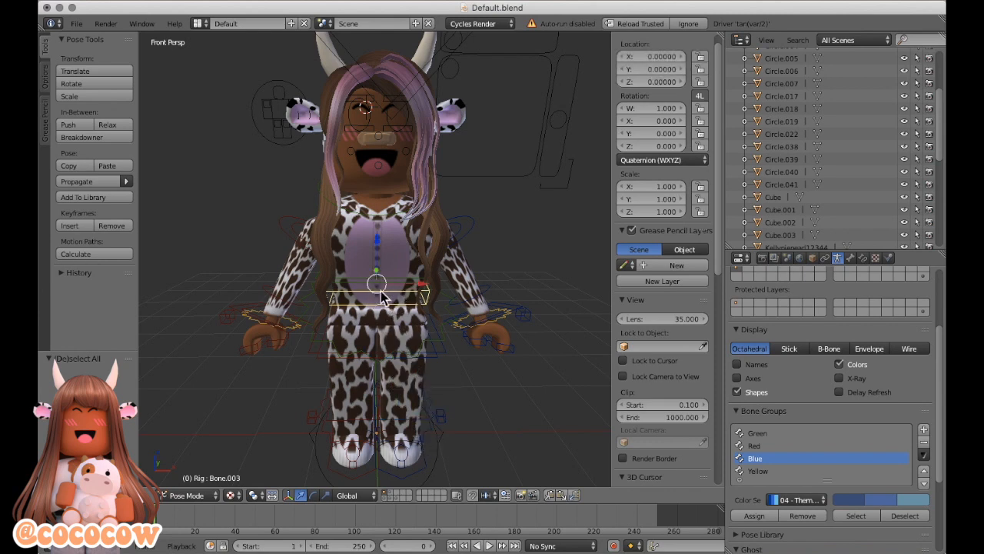
pyautogui.rightClick(350, 289)
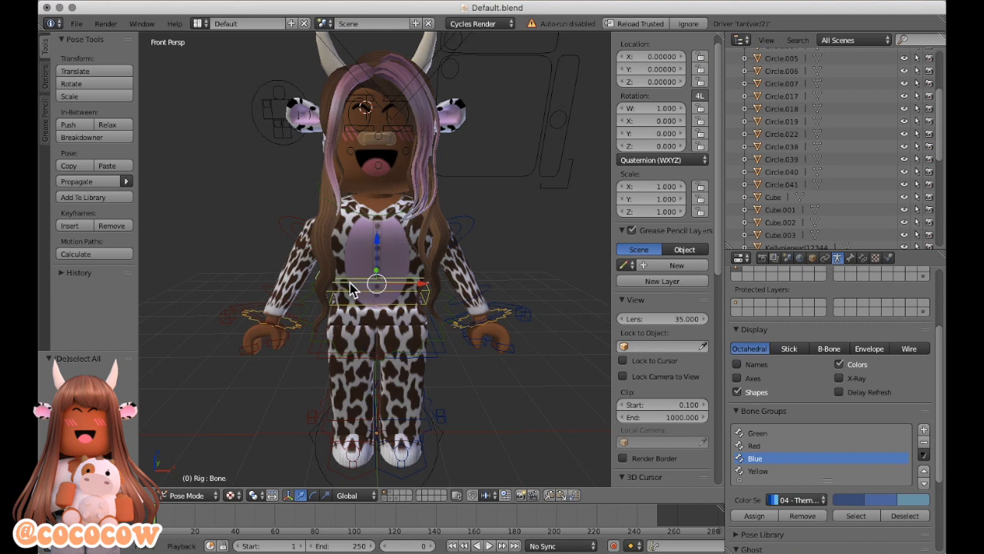
# Select the left shoulder bone and rotate the left arm outward, using the rotation manipulator
pyautogui.rightClick(470, 235)
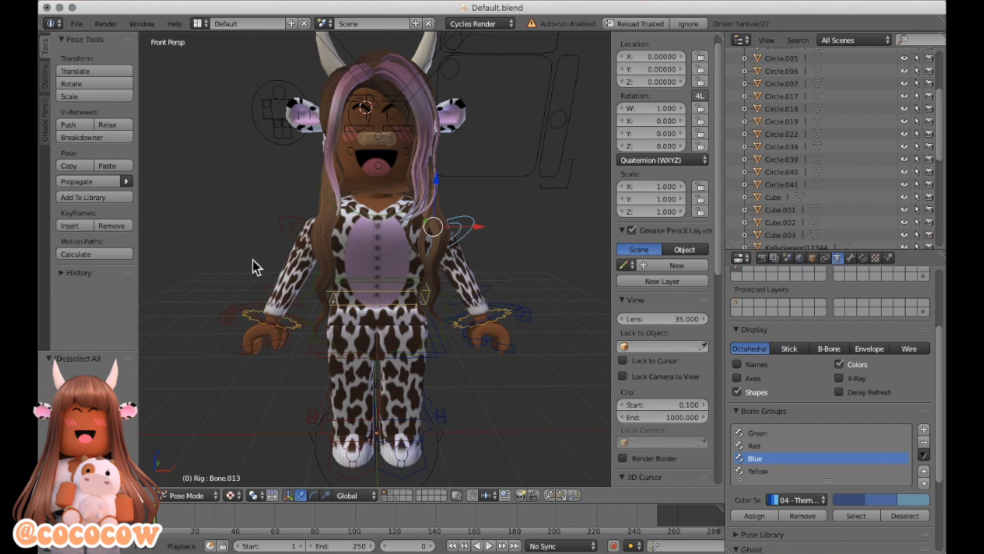
pyautogui.click(315, 496)
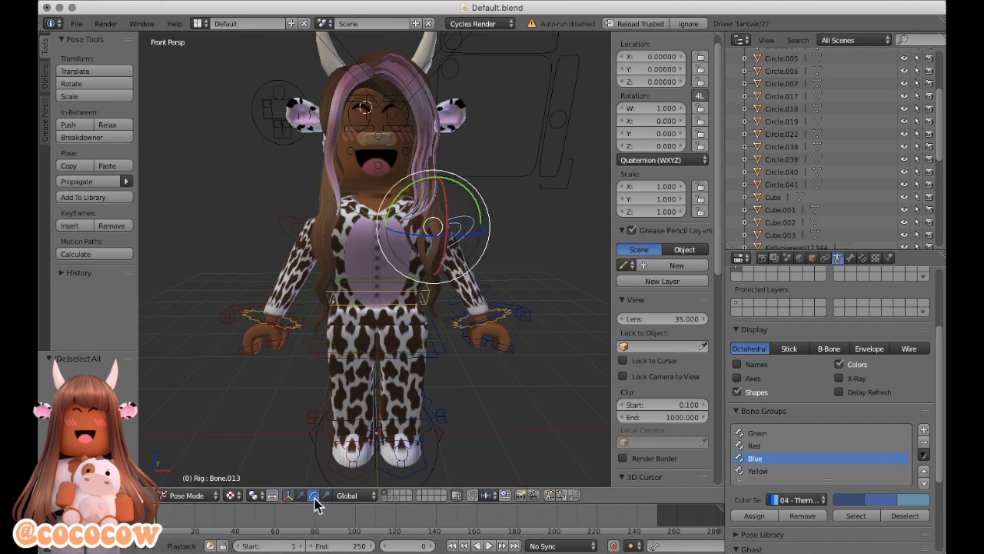
pyautogui.moveTo(442, 262); pyautogui.dragTo(489, 294)
pyautogui.rightClick(483, 306)
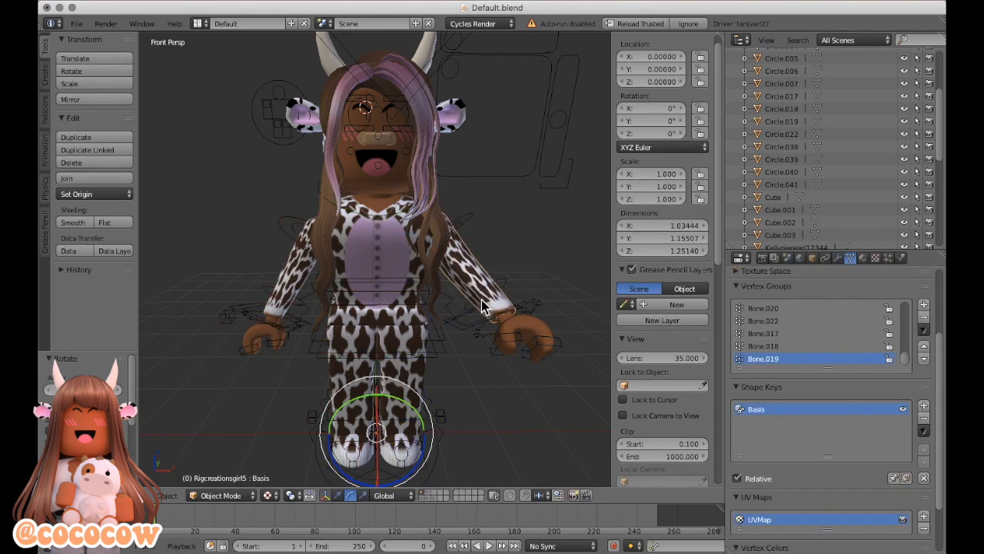
# Rotate the left arm bones further so the arm reaches forward with the hand raised
pyautogui.rightClick(475, 311)
pyautogui.moveTo(487, 285); pyautogui.dragTo(456, 256)
pyautogui.moveTo(456, 257); pyautogui.dragTo(443, 251, button='middle')
pyautogui.rightClick(444, 249)
pyautogui.moveTo(458, 244); pyautogui.dragTo(453, 193)
pyautogui.moveTo(453, 191); pyautogui.dragTo(492, 223, button='middle')
pyautogui.moveTo(317, 223); pyautogui.dragTo(307, 252)
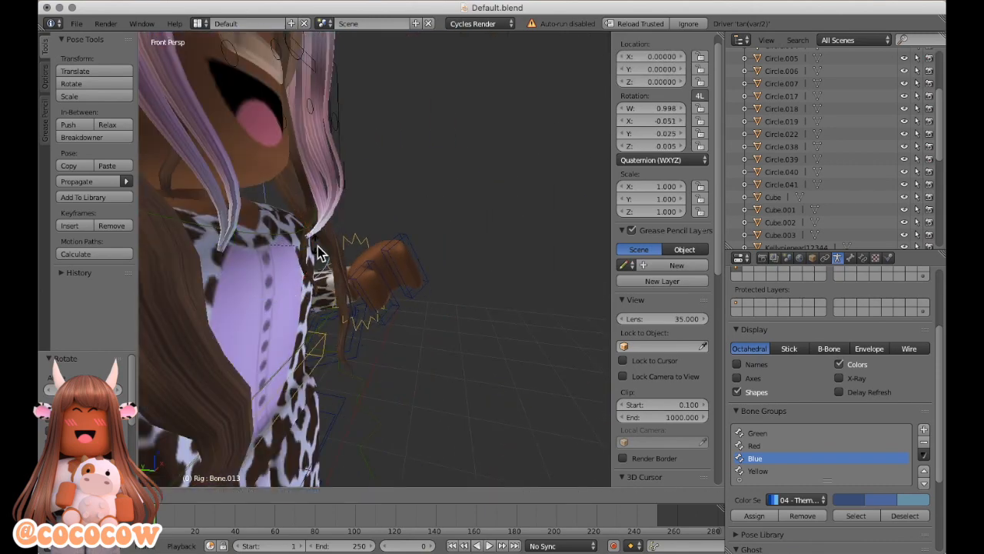
# Rotate the right arm bones so the arm bends upward and brings the hand toward the face
pyautogui.hotkey('shift', 'f')
pyautogui.click(375, 259)
pyautogui.rightClick(278, 296)
pyautogui.moveTo(298, 307); pyautogui.dragTo(268, 258)
pyautogui.rightClick(298, 227)
pyautogui.hotkey('shift', 'f')
pyautogui.click(375, 259)
pyautogui.hotkey('shift', 'f')
pyautogui.click(376, 260)
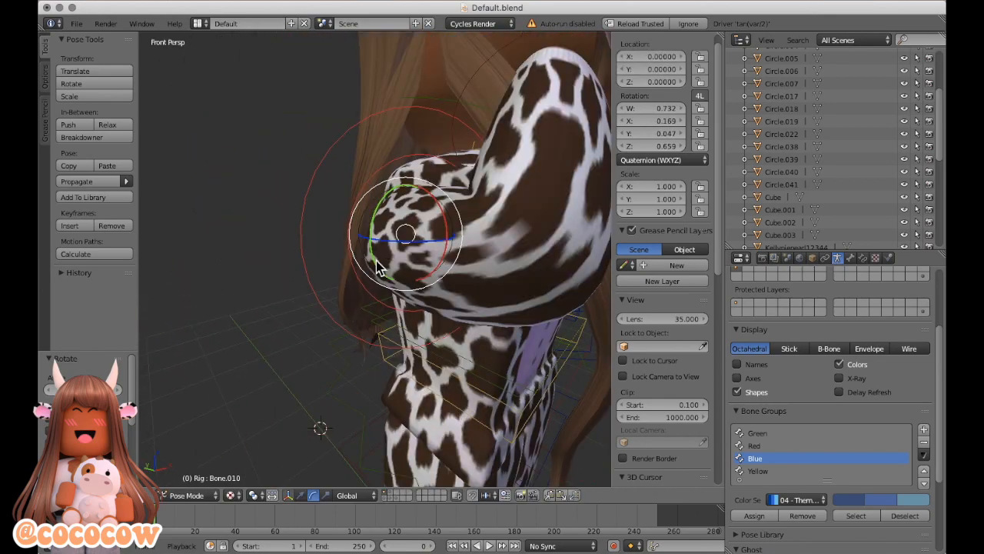
pyautogui.click(376, 260)
pyautogui.moveTo(328, 260); pyautogui.dragTo(343, 278)
# Rotate the right wrist and shoulder bones to place the hand just in front of the open mouth
pyautogui.hotkey('shift', 'f')
pyautogui.click(375, 260)
pyautogui.rightClick(310, 201)
pyautogui.moveTo(373, 235); pyautogui.dragTo(409, 229)
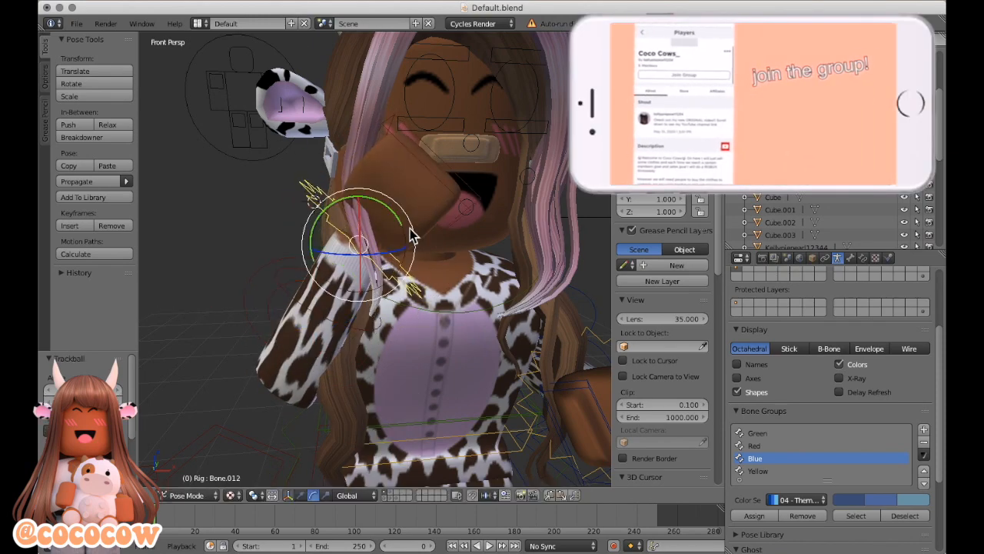
pyautogui.rightClick(284, 281)
pyautogui.rightClick(286, 283)
pyautogui.moveTo(311, 286); pyautogui.dragTo(346, 274)
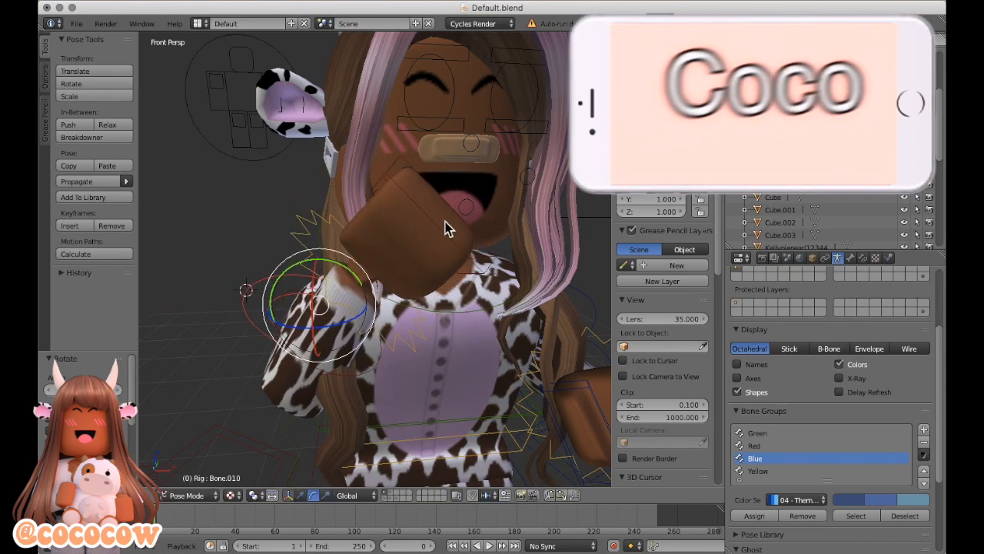
# Rotate the left foot and upper-leg bones to begin bending the left leg into a seated pose
pyautogui.hotkey('shift', 'f')
pyautogui.click(375, 260)
pyautogui.press('a')
pyautogui.scroll(-5, 439, 281)
pyautogui.hotkey('shift', 'f')
pyautogui.click(375, 260)
pyautogui.rightClick(383, 335)
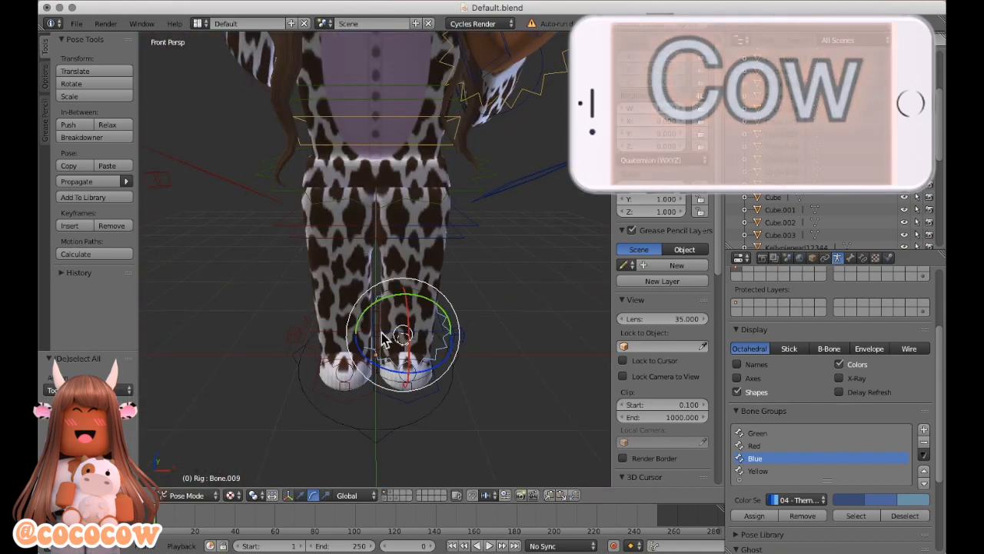
pyautogui.moveTo(408, 340); pyautogui.dragTo(404, 335)
pyautogui.rightClick(428, 230)
pyautogui.moveTo(422, 190); pyautogui.dragTo(419, 182)
# Rotate the right foot and upper-leg bones to begin bending the right leg into the seated pose
pyautogui.rightClick(327, 333)
pyautogui.moveTo(345, 340); pyautogui.dragTo(347, 335)
pyautogui.rightClick(316, 225)
pyautogui.click(329, 220)
pyautogui.moveTo(336, 186); pyautogui.dragTo(337, 173)
# Rotate the leg bones on both sides further to refine the character's seated pose
pyautogui.hotkey('shift', 'f')
pyautogui.click(376, 259)
pyautogui.rightClick(447, 275)
pyautogui.moveTo(417, 267); pyautogui.dragTo(400, 242)
pyautogui.rightClick(261, 269)
pyautogui.moveTo(260, 294); pyautogui.dragTo(310, 319)
pyautogui.rightClick(308, 305)
# Move the avatar's head and hair mesh to about X 0.07, Y -0.19 so it sits over the neck
pyautogui.hotkey('shift', 'f')
pyautogui.click(376, 260)
pyautogui.rightClick(380, 319)
pyautogui.moveTo(368, 248); pyautogui.dragTo(383, 193)
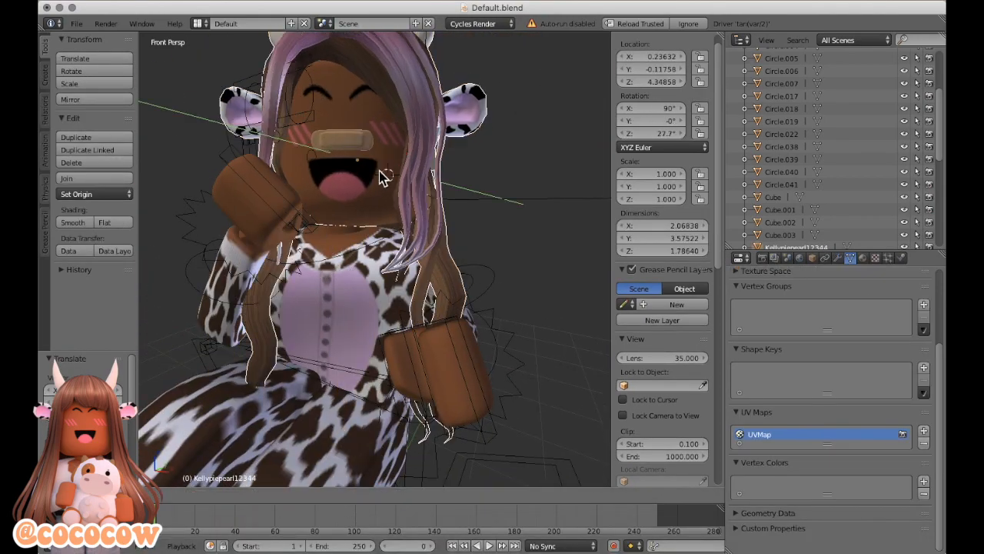
pyautogui.moveTo(383, 178); pyautogui.dragTo(380, 178)
pyautogui.hotkey('shift', 'f')
pyautogui.click(375, 260)
pyautogui.moveTo(532, 240); pyautogui.dragTo(501, 236)
# Rotate the avatar's head mesh to about X 93.6°, Y -3.64°, Z 32.8° and deselect everything
pyautogui.hotkey('shift', 'f')
pyautogui.click(375, 259)
pyautogui.click(350, 495)
pyautogui.moveTo(430, 238); pyautogui.dragTo(458, 199)
pyautogui.press('a')
pyautogui.hotkey('shift', 'f')
pyautogui.press('s')
pyautogui.click(376, 261)
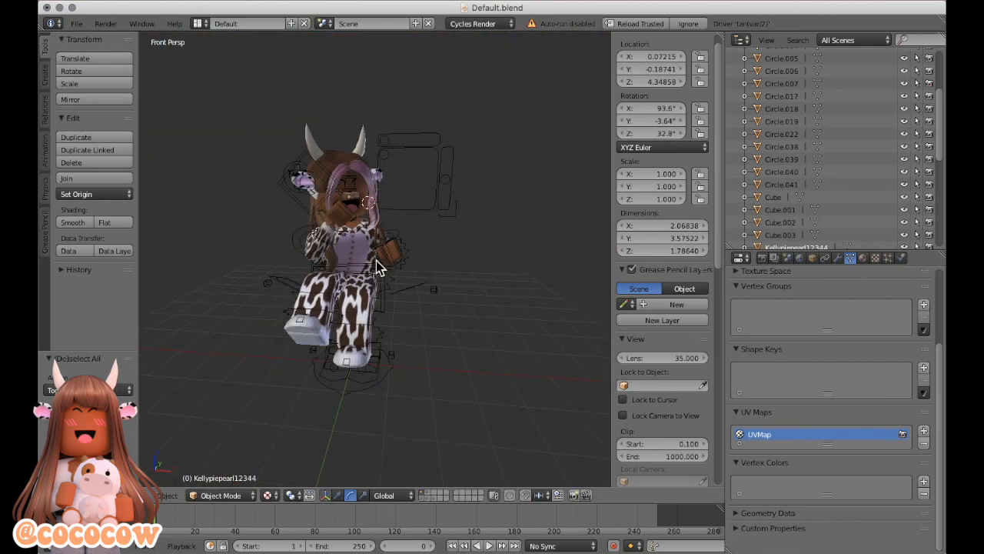
# Save the scene as a new Blender file named Youtube GFX in the Rig folder
pyautogui.click(69, 28)
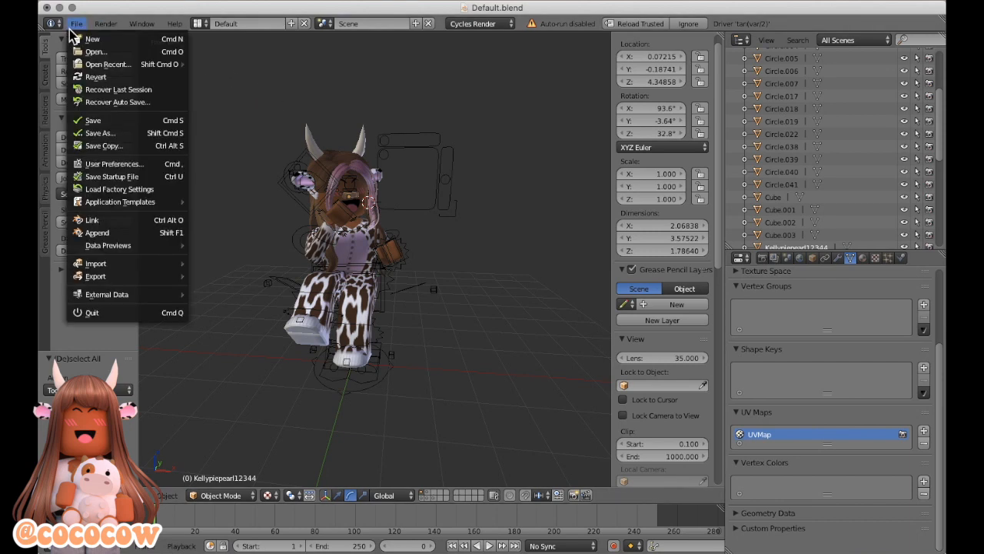
pyautogui.moveTo(132, 68)
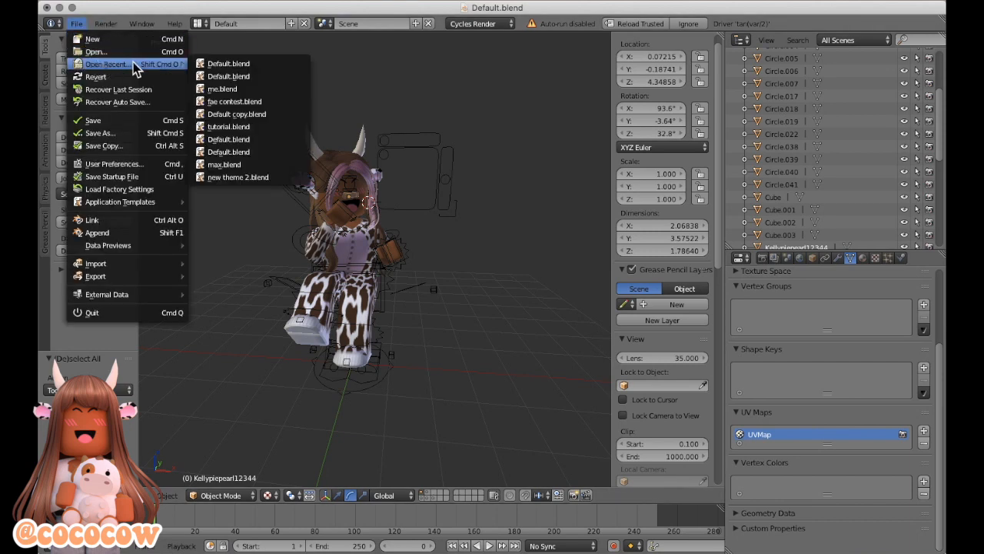
pyautogui.click(144, 134)
pyautogui.click(329, 69)
pyautogui.press('BackSpace')
pyautogui.write('Youtube GFX')
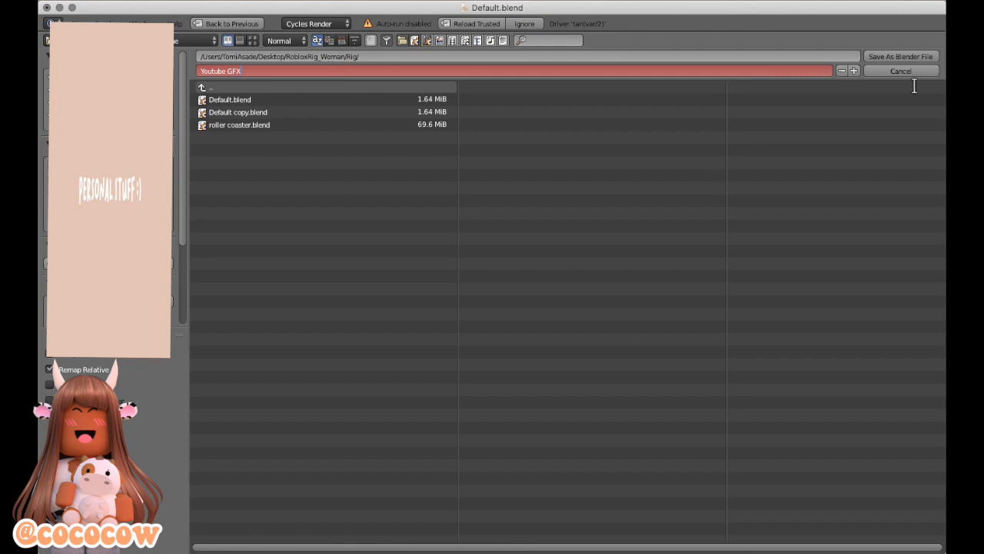
pyautogui.click(898, 58)
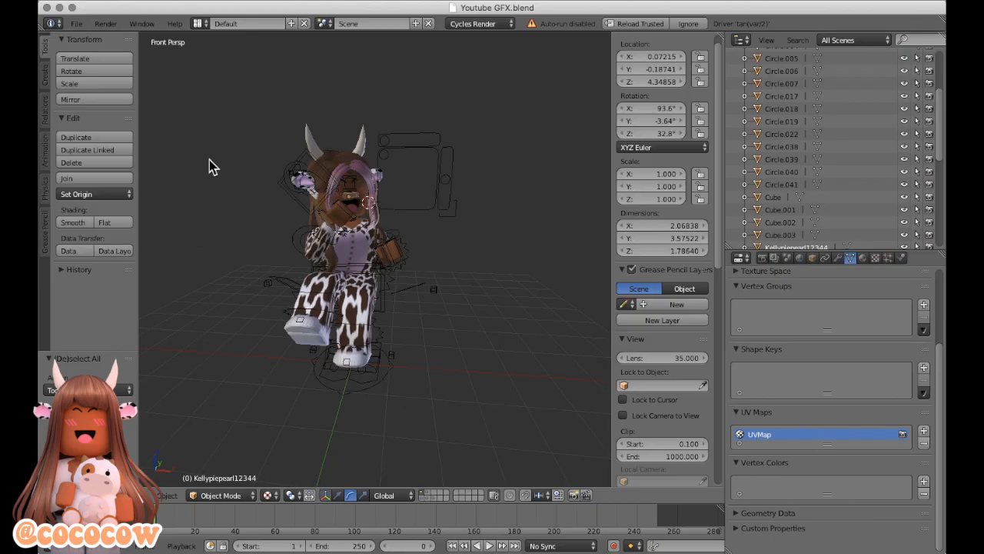
# Import the Wavefront file Room model - fairyjhull.obj from the Room folder inside Current YT GFX
pyautogui.click(79, 24)
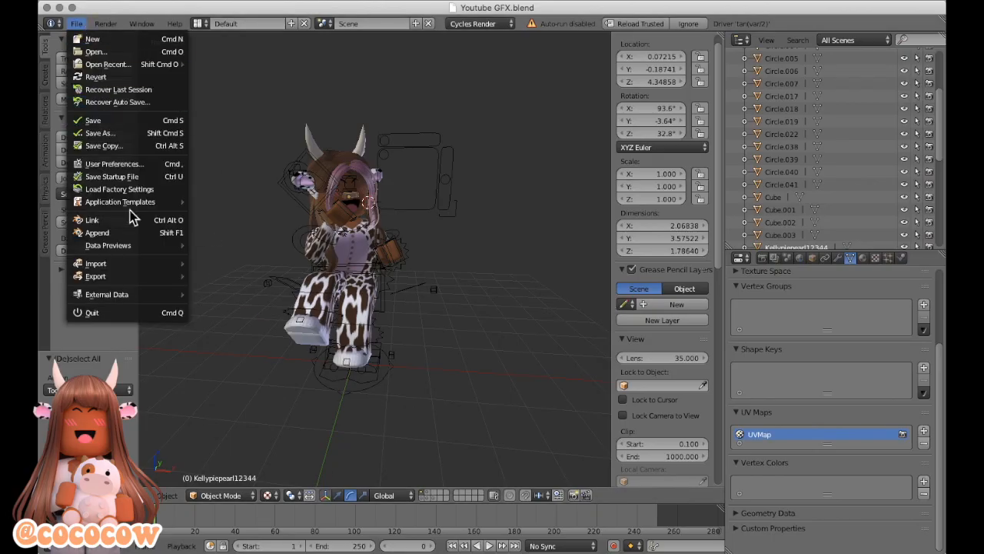
pyautogui.moveTo(131, 263)
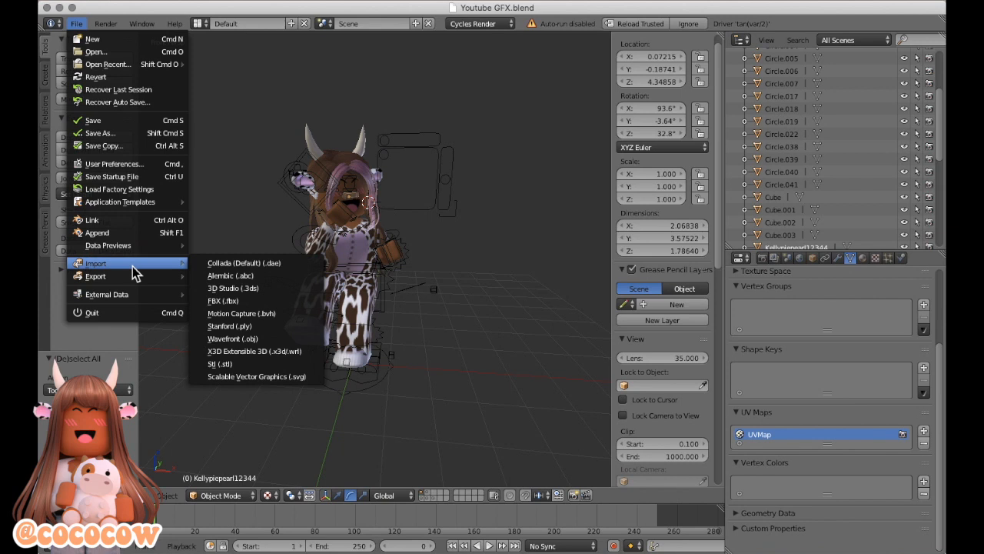
pyautogui.click(258, 340)
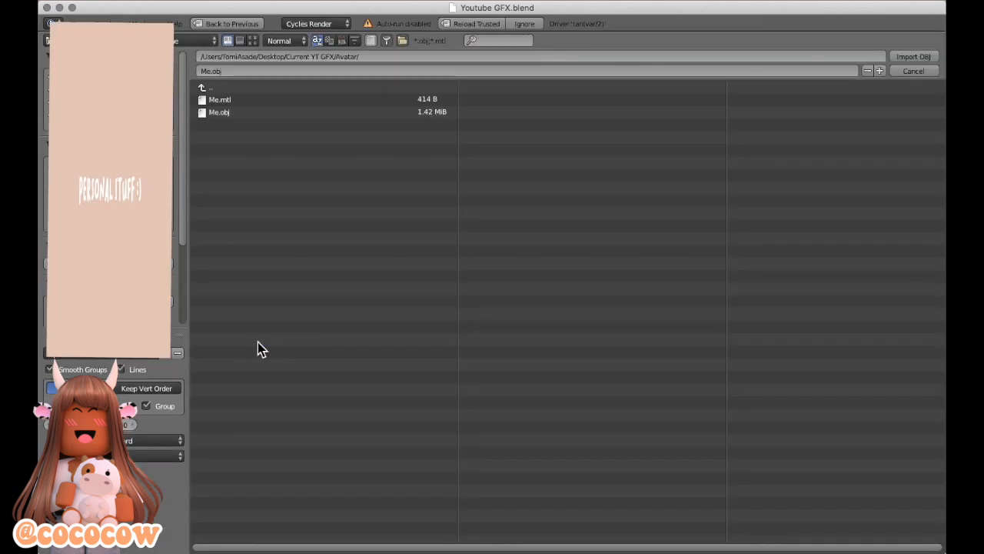
pyautogui.doubleClick(200, 93)
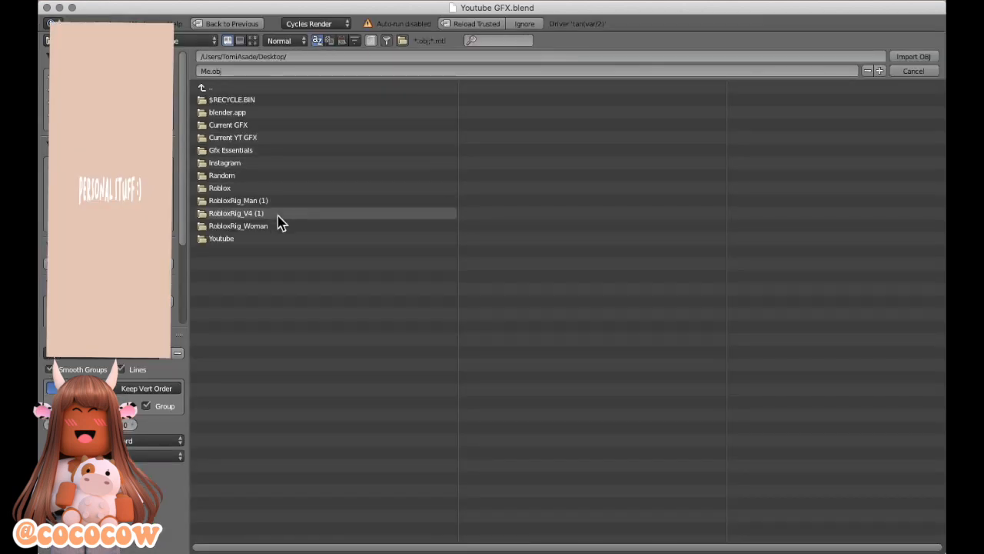
pyautogui.click(274, 138)
pyautogui.click(247, 112)
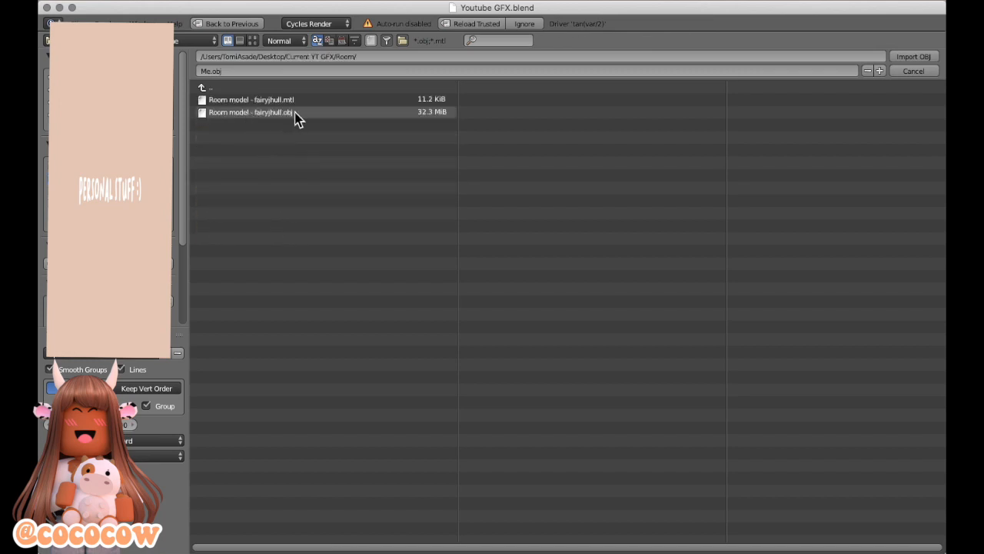
pyautogui.click(313, 114)
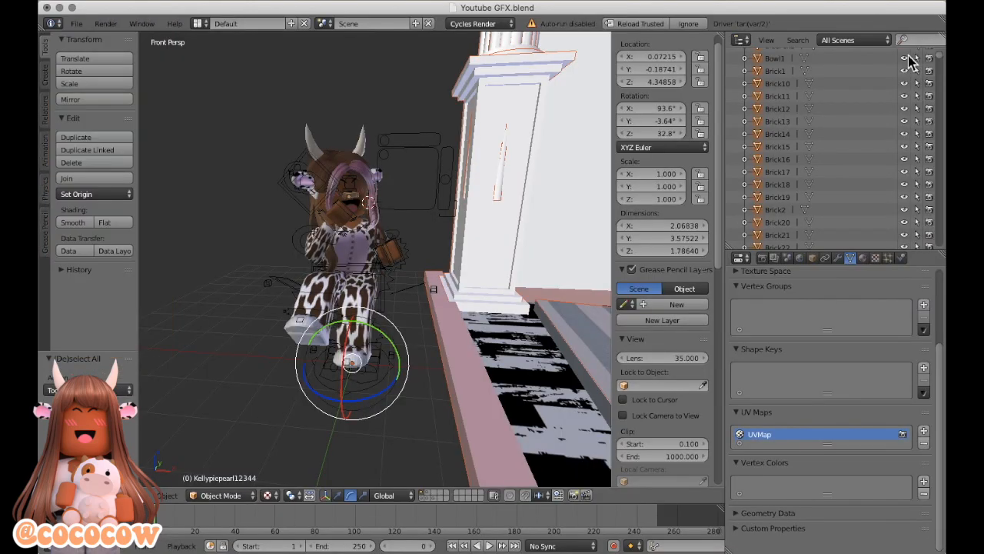
# Look through the imported room to examine its furniture and its placement relative to the character
pyautogui.hotkey('shift', 'f')
pyautogui.press('w')
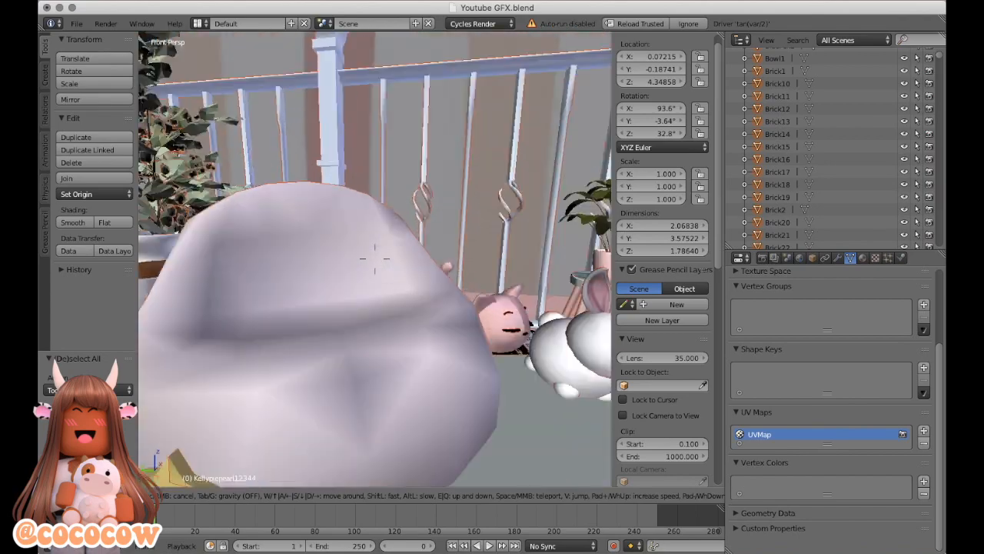
pyautogui.press('s')
pyautogui.press('w')
pyautogui.click(375, 259)
pyautogui.hotkey('shift', 'f')
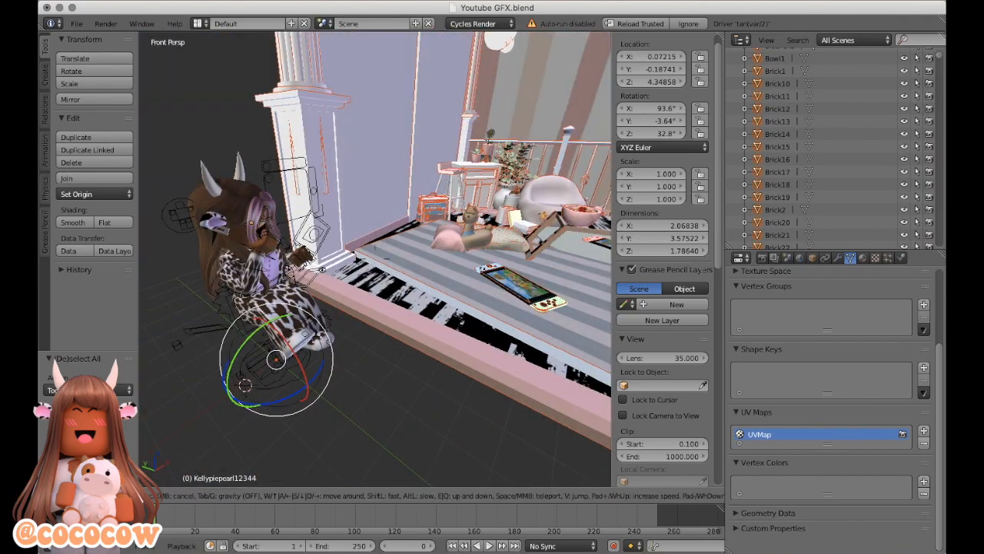
pyautogui.press('w')
pyautogui.click(375, 259)
# Rotate the head mesh to about 33.6° around Z and move it to about X 0.13, Y -0.14, Z 4.36
pyautogui.rightClick(408, 165)
pyautogui.moveTo(374, 238); pyautogui.dragTo(414, 241)
pyautogui.click(338, 496)
pyautogui.moveTo(372, 200); pyautogui.dragTo(372, 197)
pyautogui.hotkey('shift', 'f')
pyautogui.press('w')
pyautogui.click(375, 259)
pyautogui.moveTo(388, 237); pyautogui.dragTo(400, 239)
pyautogui.hotkey('shift', 'f')
pyautogui.press('s')
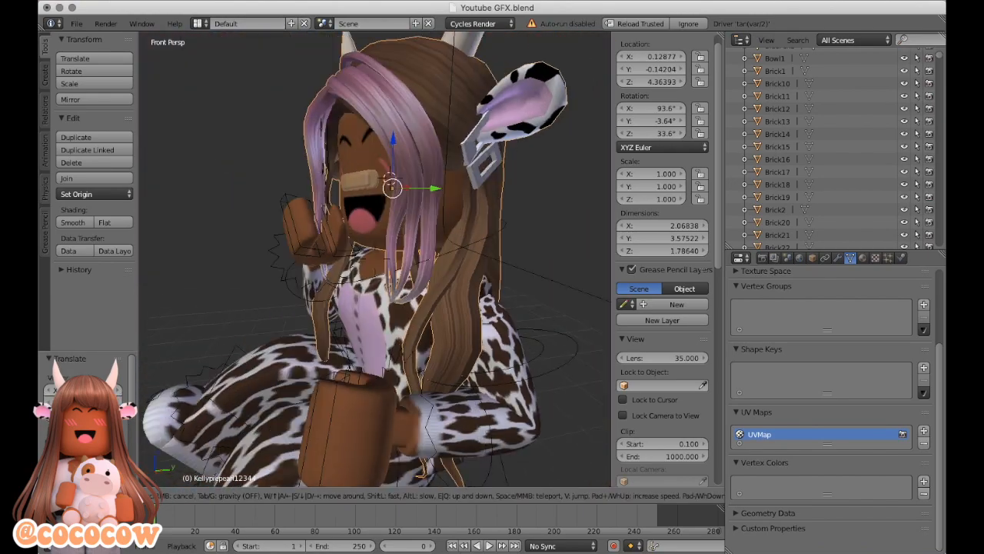
pyautogui.click(375, 259)
# Select the avatar's head mesh together with the rig's Head bone and parent the mesh to the bone
pyautogui.press('a')
pyautogui.hotkey('shift', 'f')
pyautogui.press('w')
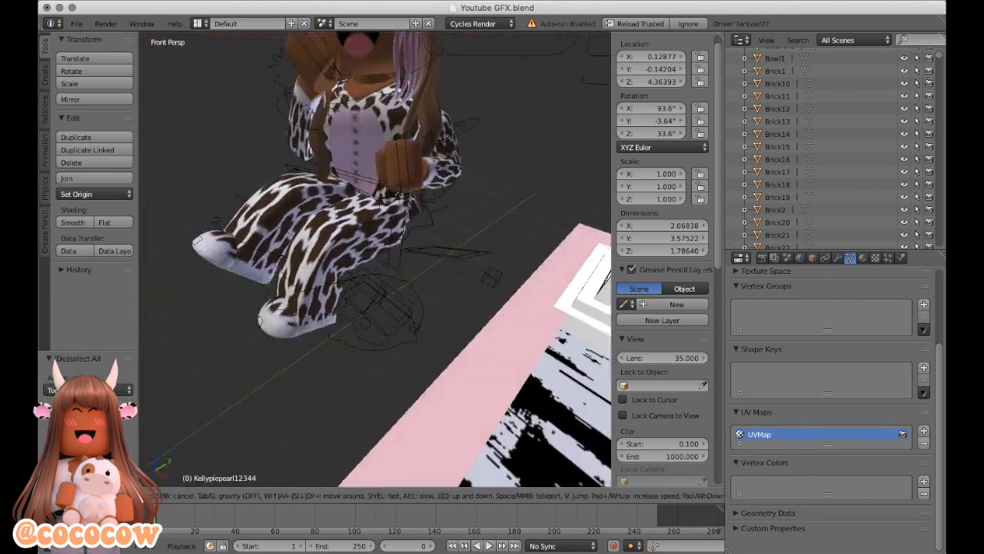
pyautogui.press('Escape')
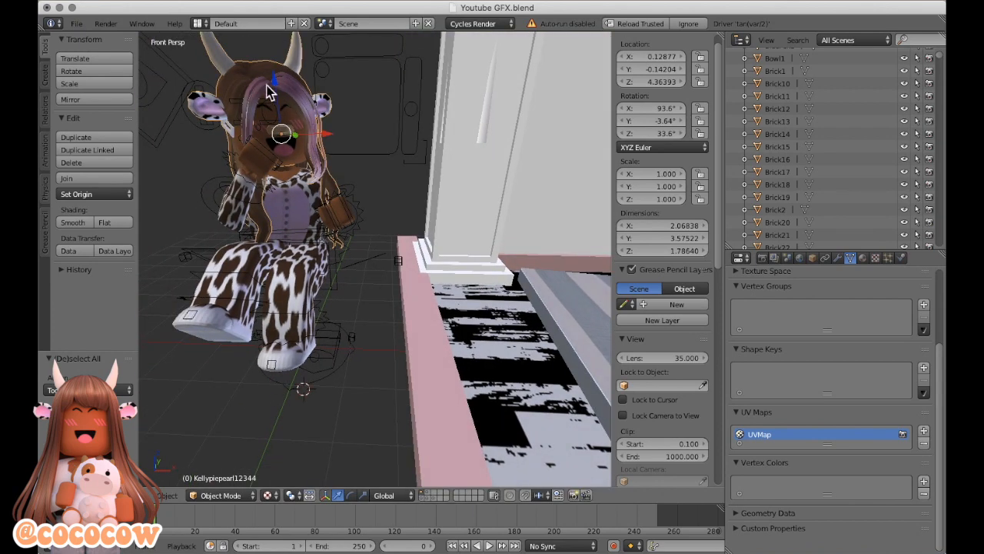
pyautogui.rightClick(286, 189)
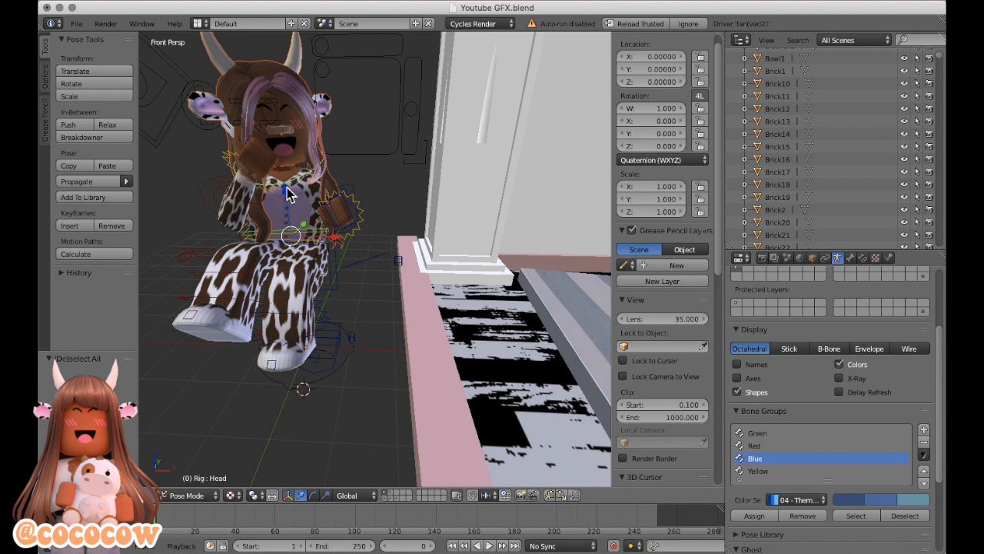
pyautogui.hotkey('ctrl', 'p')
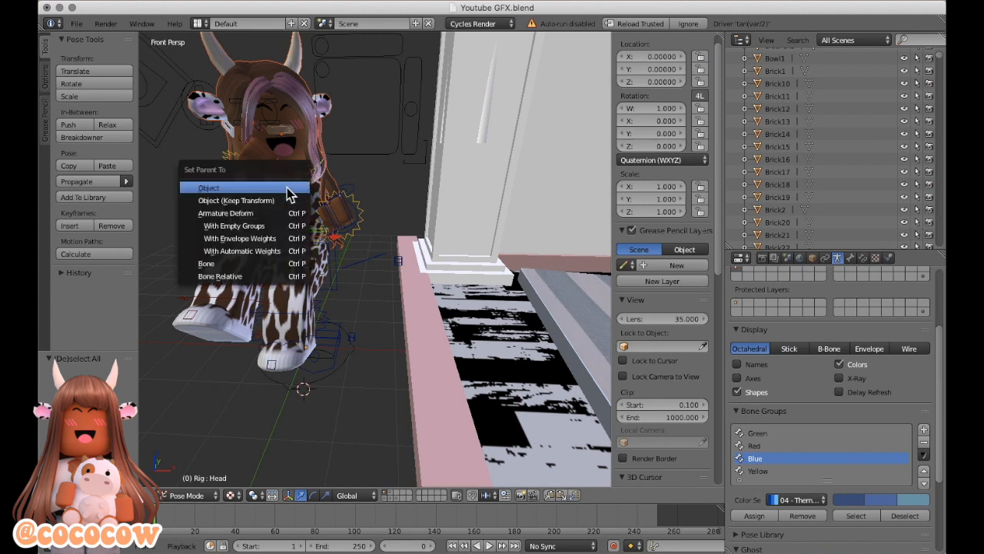
pyautogui.click(269, 263)
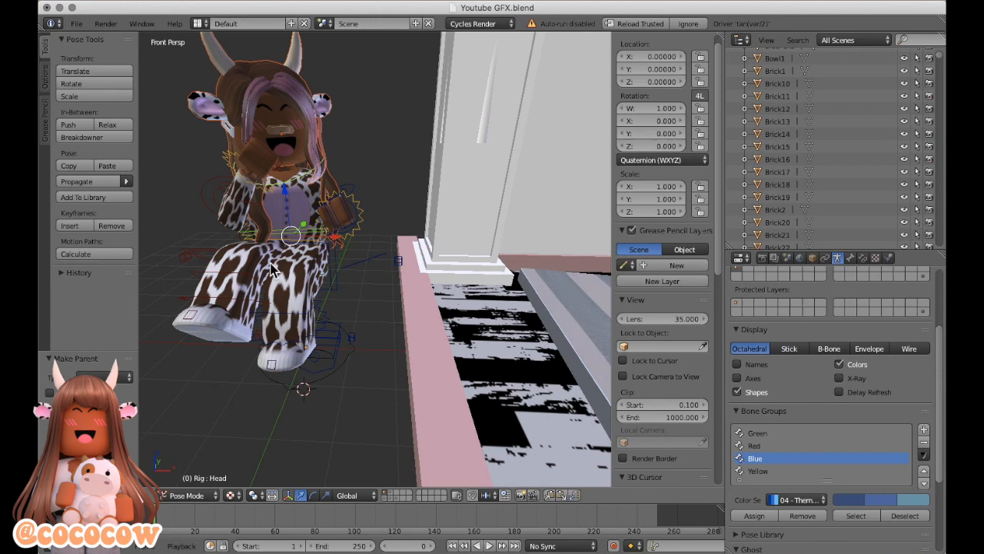
# Select the WomanRig base circle and move the character about 8.2 units along X into the room
pyautogui.rightClick(277, 378)
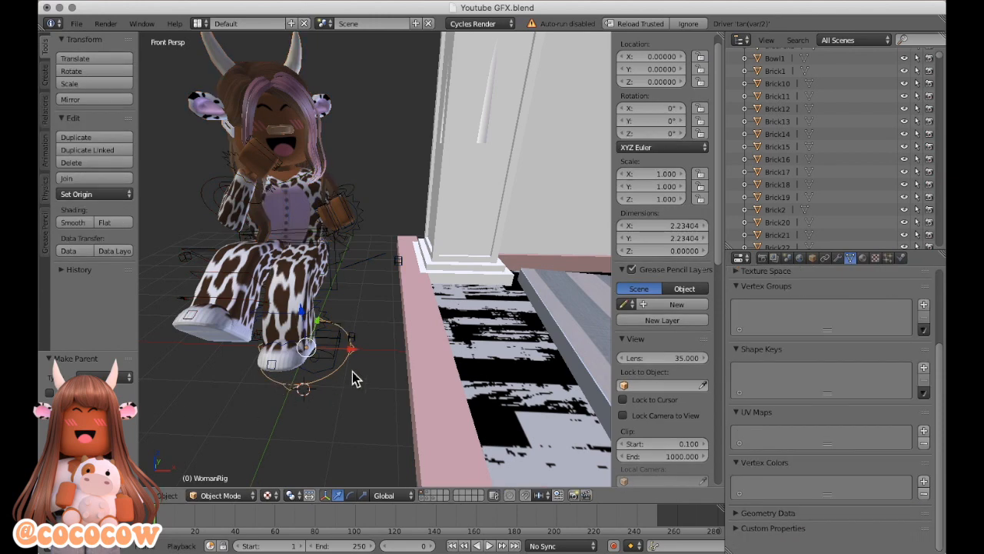
pyautogui.press('g')
pyautogui.press('x')
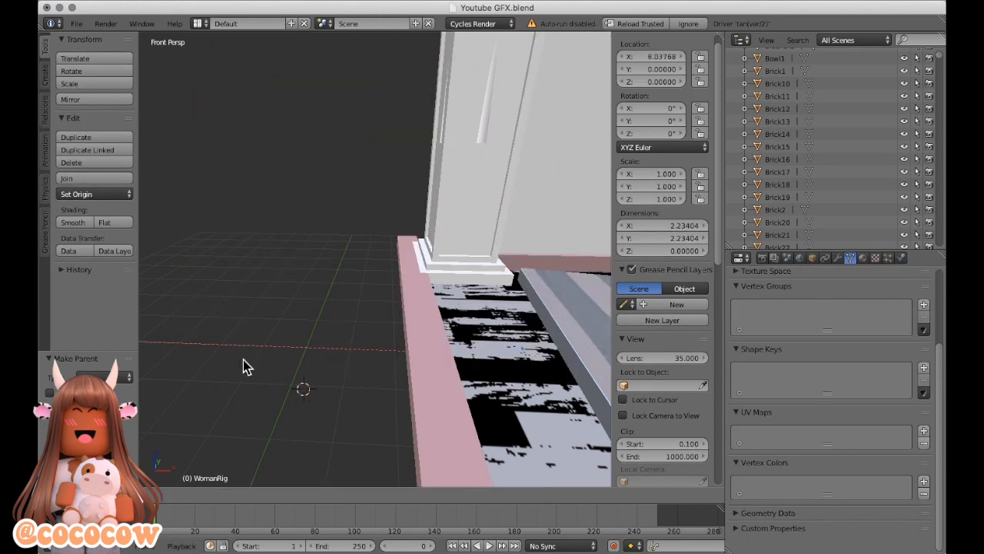
pyautogui.click(352, 336)
pyautogui.hotkey('shift', 'f')
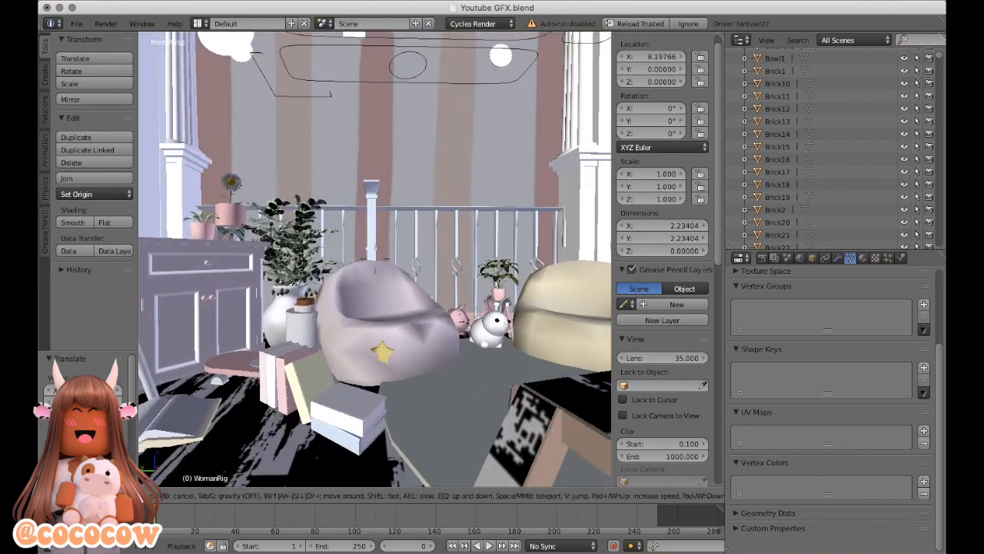
pyautogui.press('s')
pyautogui.click(377, 266)
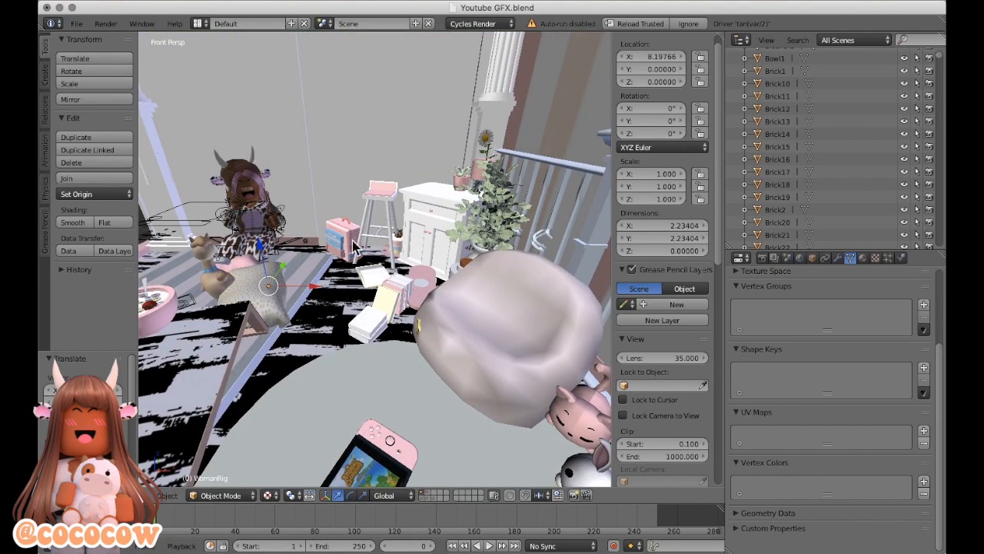
# Seat the character on the lilac beanbag at about X 15.86, Y -5.20, Z 0.29, turned about -78.7° around Z
pyautogui.moveTo(309, 286); pyautogui.dragTo(496, 381)
pyautogui.click(352, 496)
pyautogui.moveTo(444, 416); pyautogui.dragTo(346, 384)
pyautogui.click(338, 496)
pyautogui.moveTo(487, 379); pyautogui.dragTo(523, 382)
pyautogui.moveTo(476, 350); pyautogui.dragTo(473, 359)
pyautogui.moveTo(503, 365); pyautogui.dragTo(487, 353)
pyautogui.click(352, 496)
pyautogui.moveTo(486, 353); pyautogui.dragTo(329, 346, button='middle')
pyautogui.moveTo(329, 336); pyautogui.dragTo(383, 382)
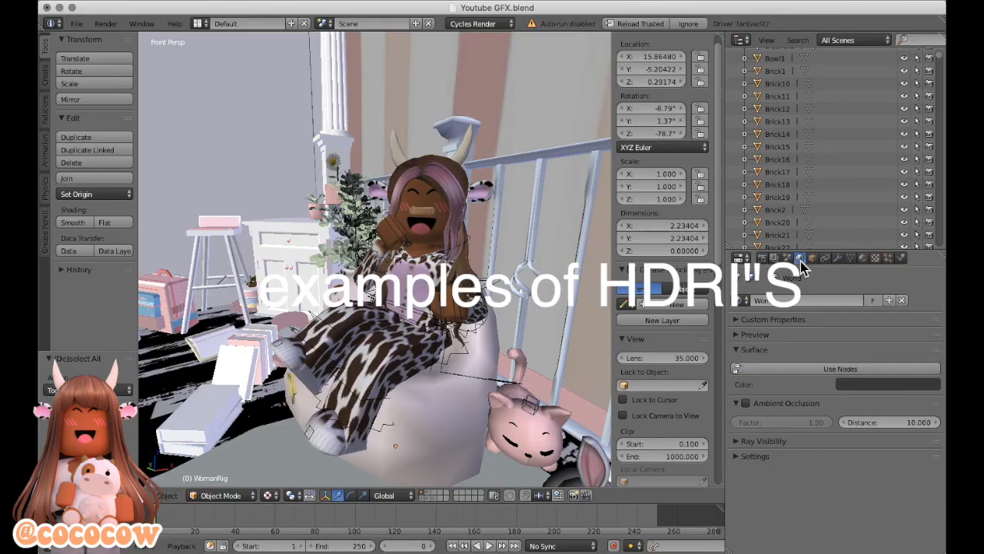
# Enable nodes for the world surface and load the san_giuseppe bridge HDRI as its Environment Texture
pyautogui.click(850, 370)
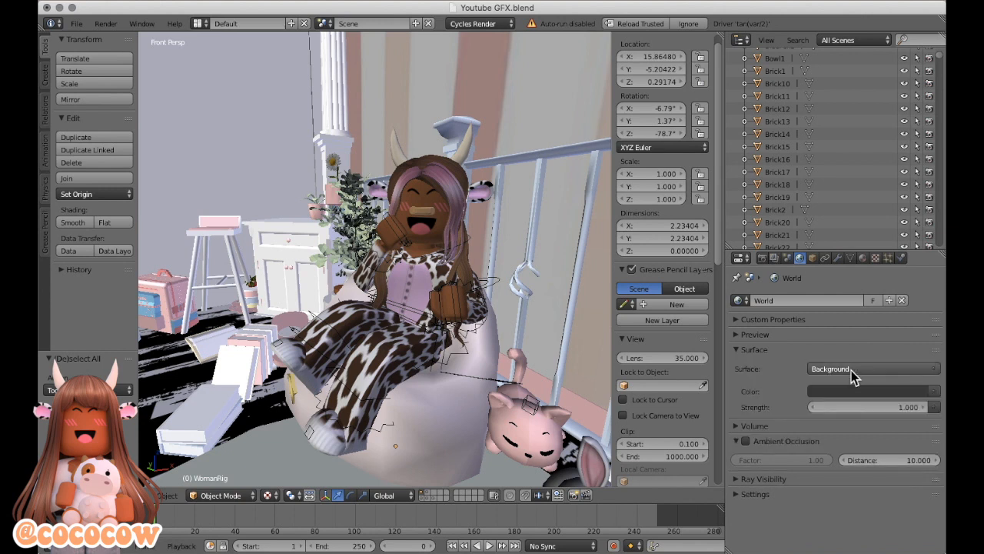
pyautogui.click(934, 391)
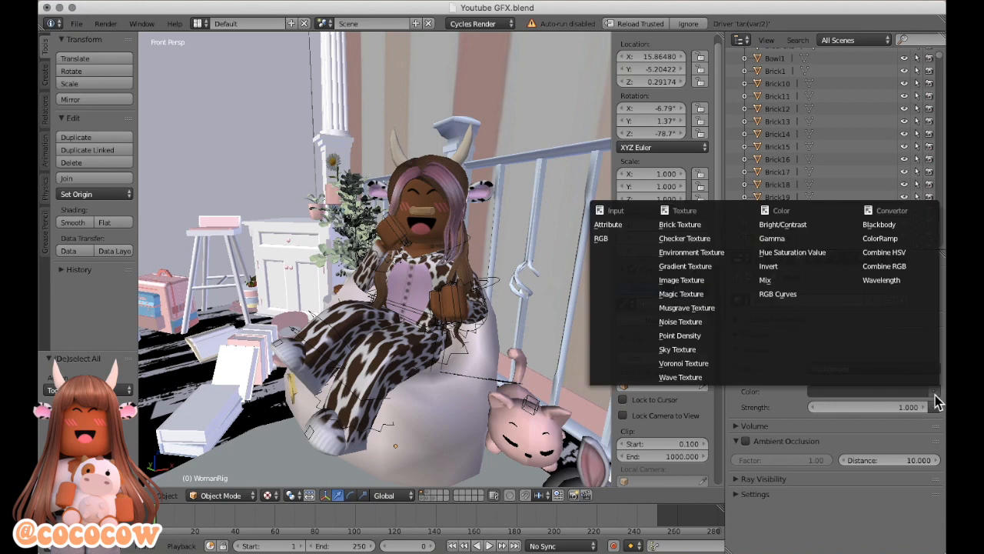
pyautogui.click(723, 259)
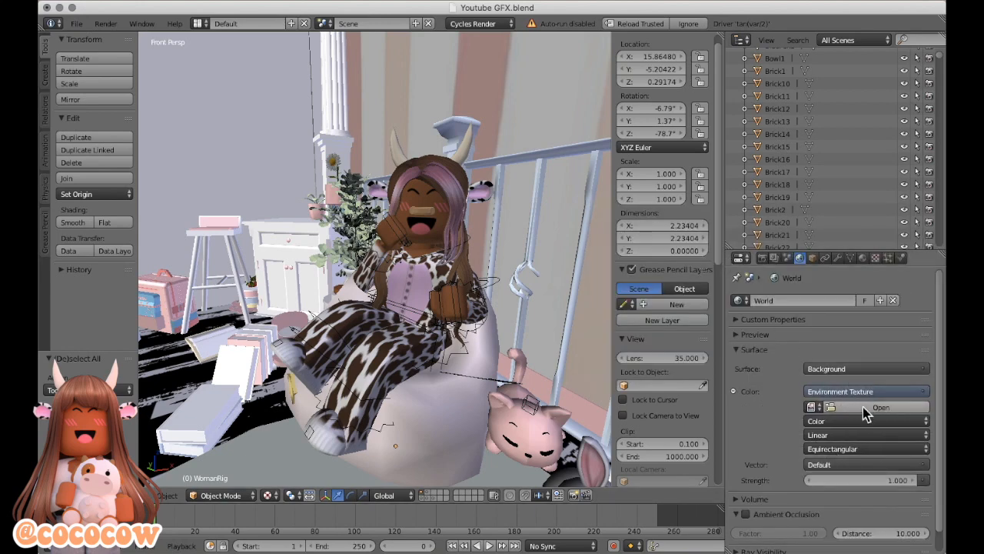
pyautogui.click(879, 409)
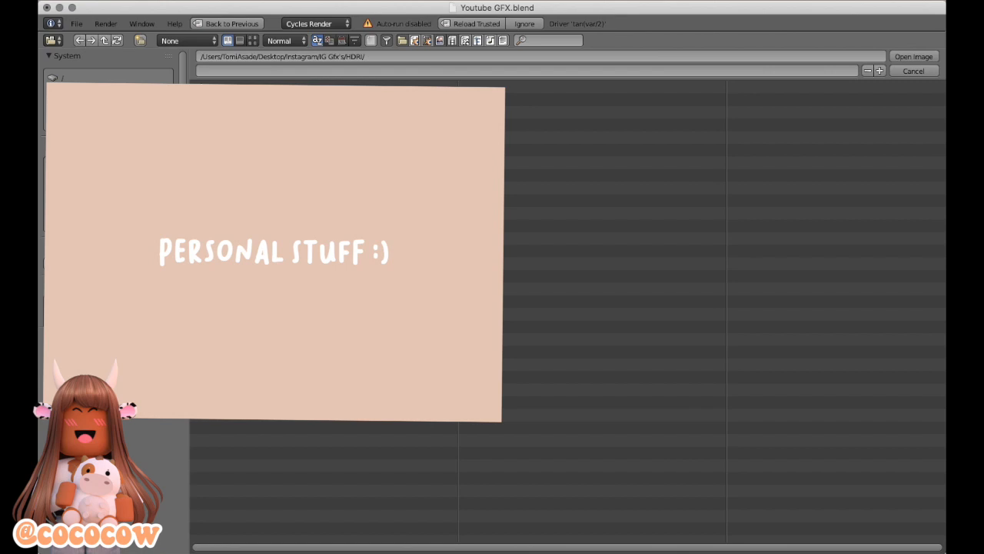
pyautogui.doubleClick(308, 112)
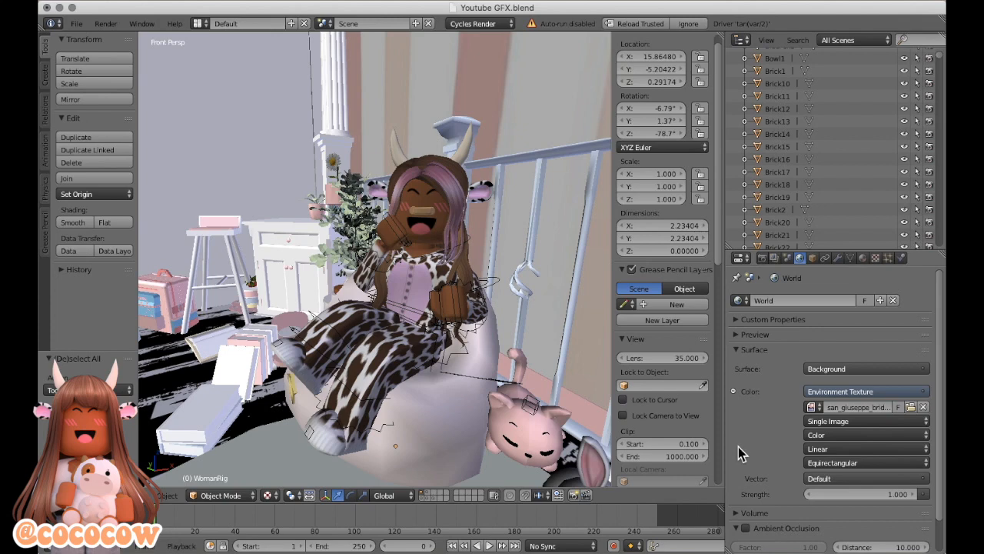
# Switch the viewport to Rendered shading and set the world background strength to 1.4
pyautogui.click(269, 495)
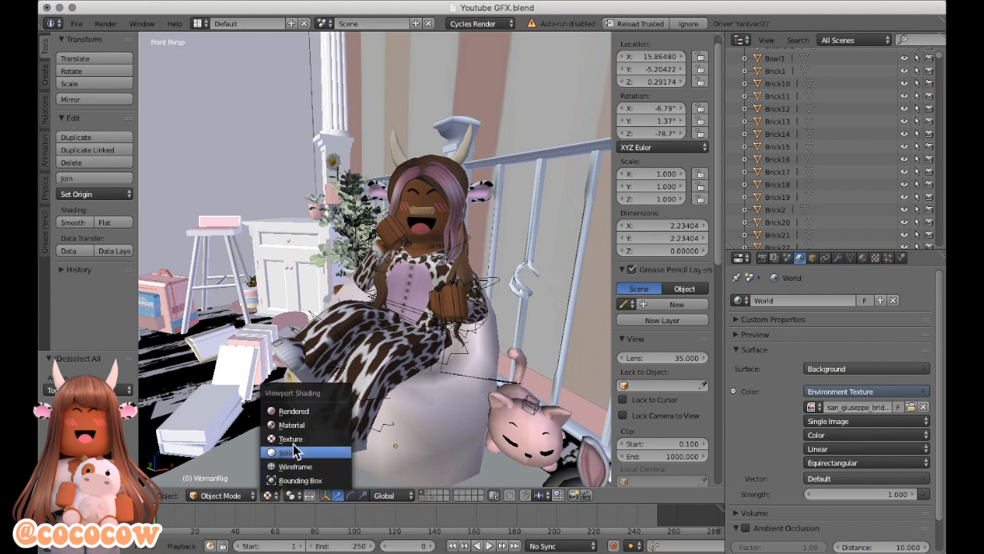
pyautogui.click(296, 412)
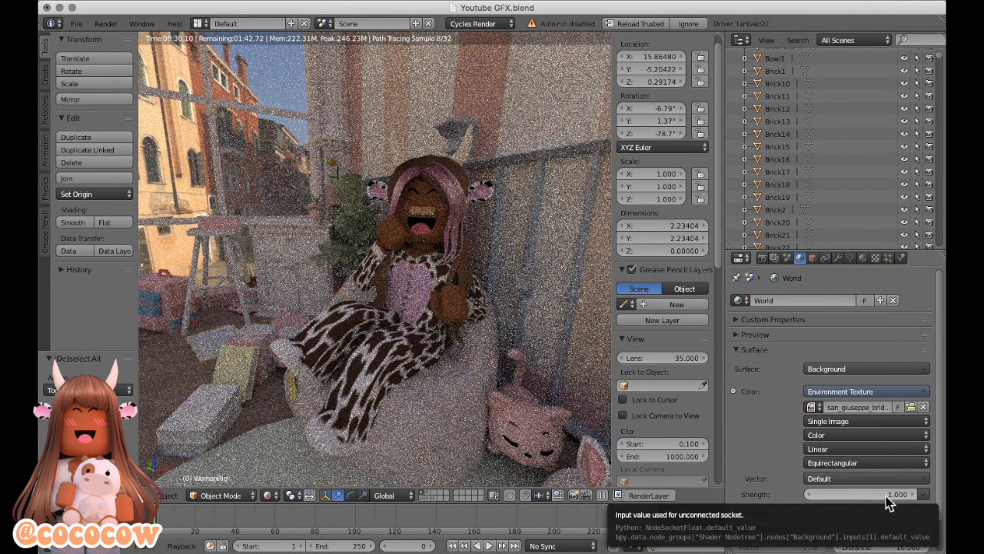
pyautogui.click(886, 495)
pyautogui.write('1.4')
pyautogui.press('Return')
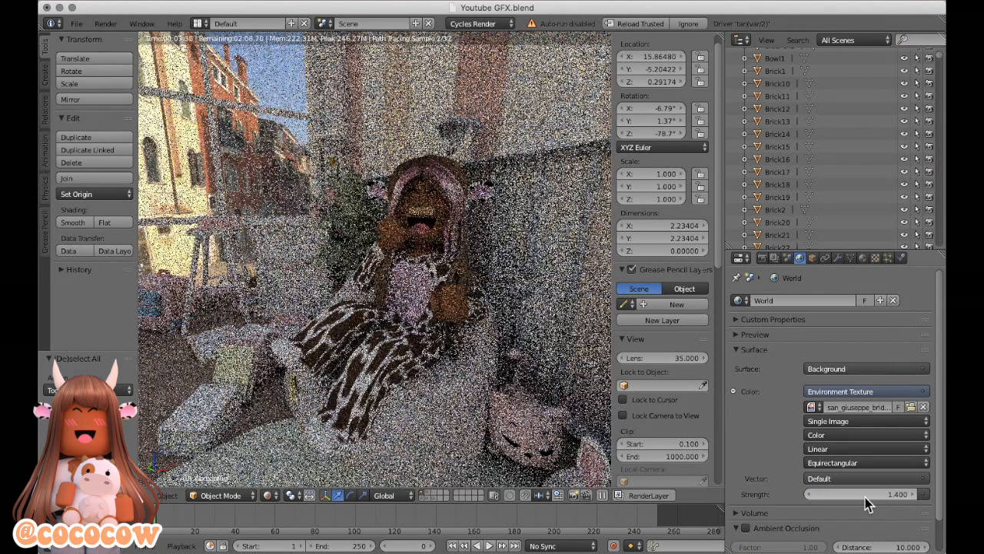
# Increase the world background strength to 2
pyautogui.click(865, 497)
pyautogui.write('2')
pyautogui.press('Return')
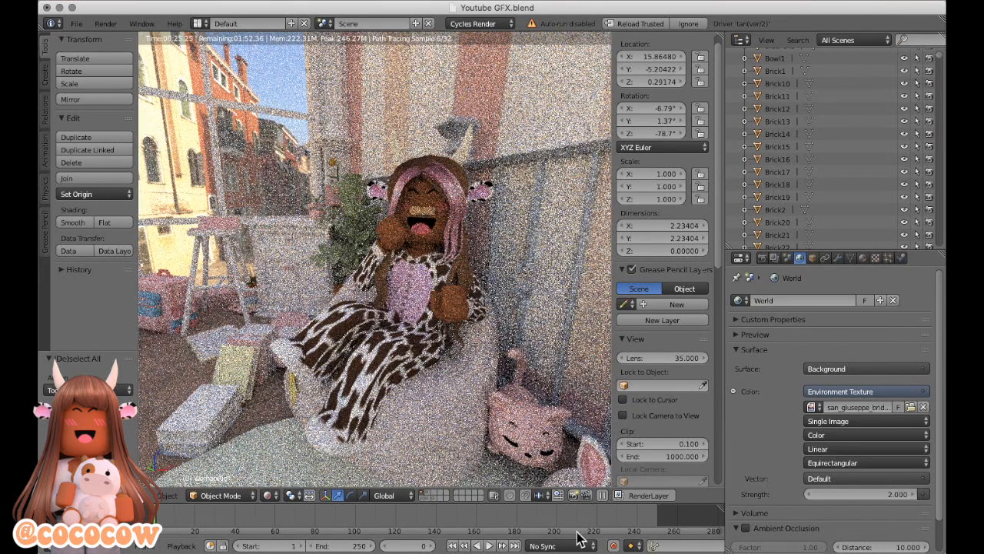
# Switch the viewport to Texture shading and add a Hemi lamp on the floor in front of the seated character
pyautogui.click(270, 495)
pyautogui.click(305, 442)
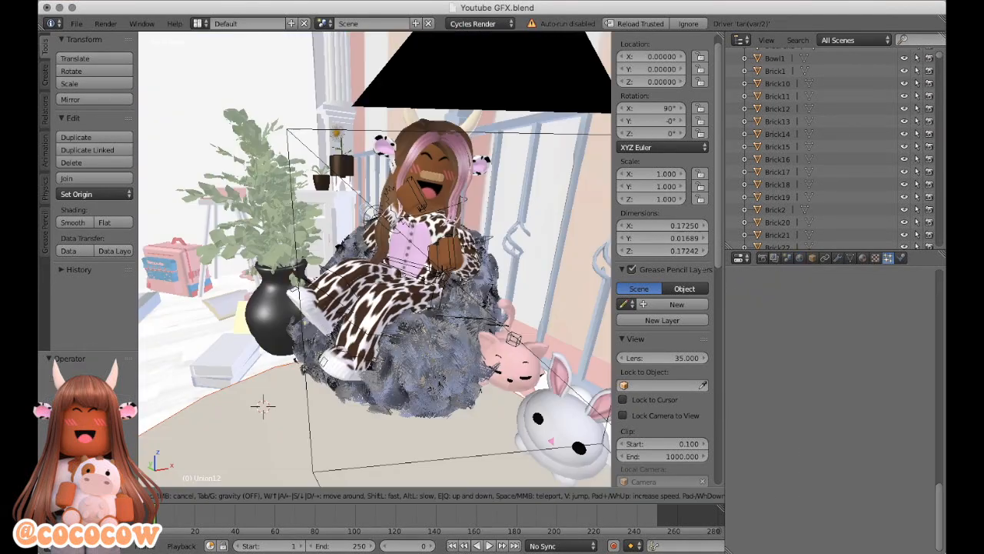
pyautogui.moveTo(419, 259); pyautogui.dragTo(376, 261, button='middle')
pyautogui.scroll(-2, 376, 261)
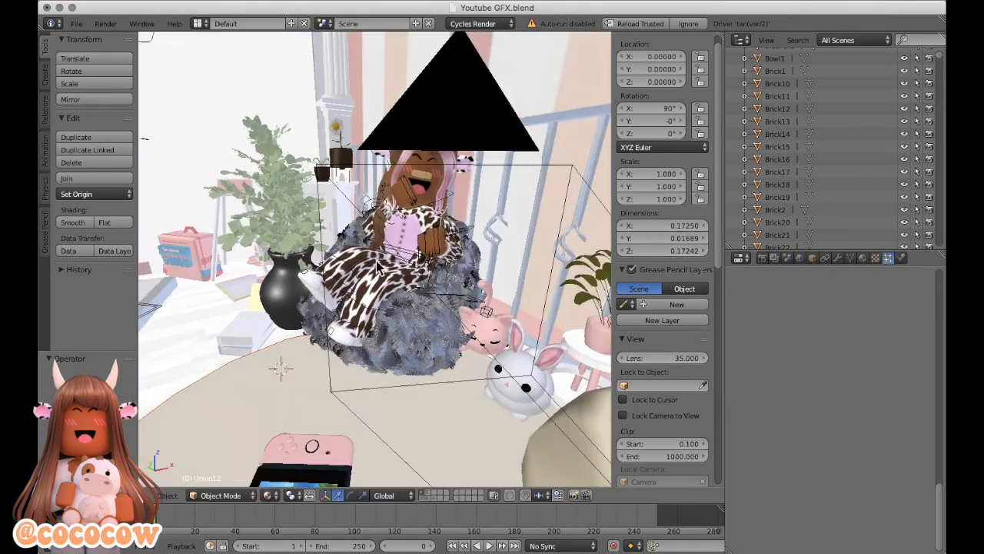
pyautogui.hotkey('shift', 'a')
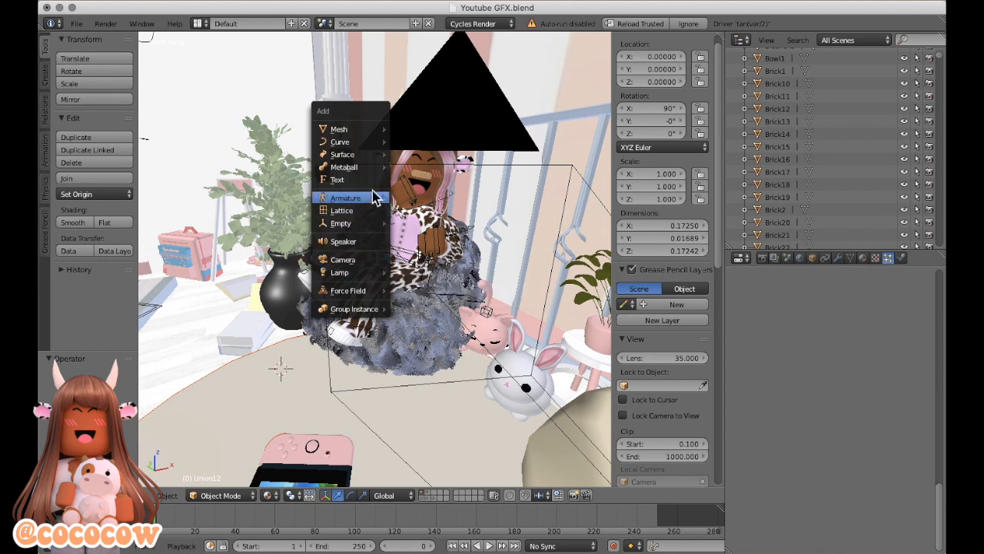
pyautogui.moveTo(351, 276)
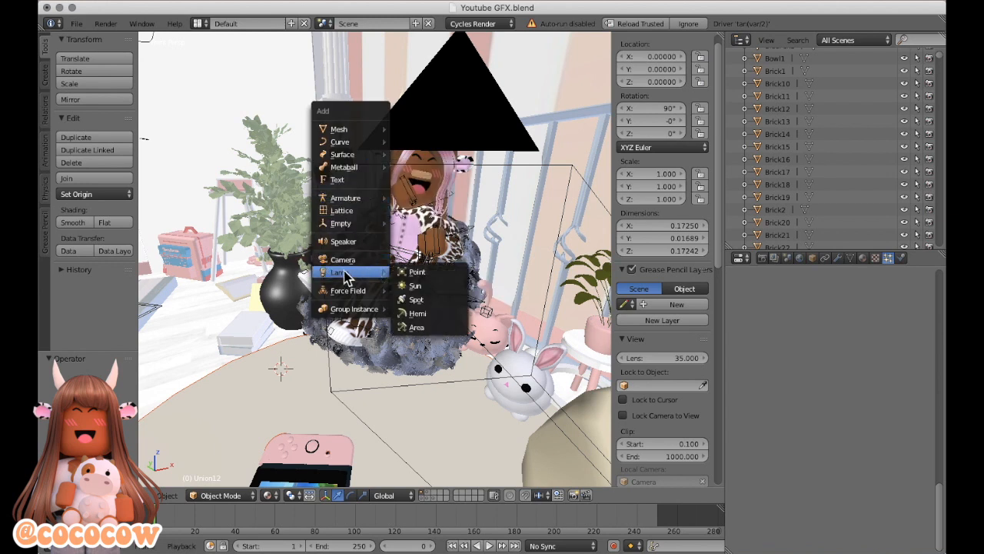
pyautogui.click(441, 320)
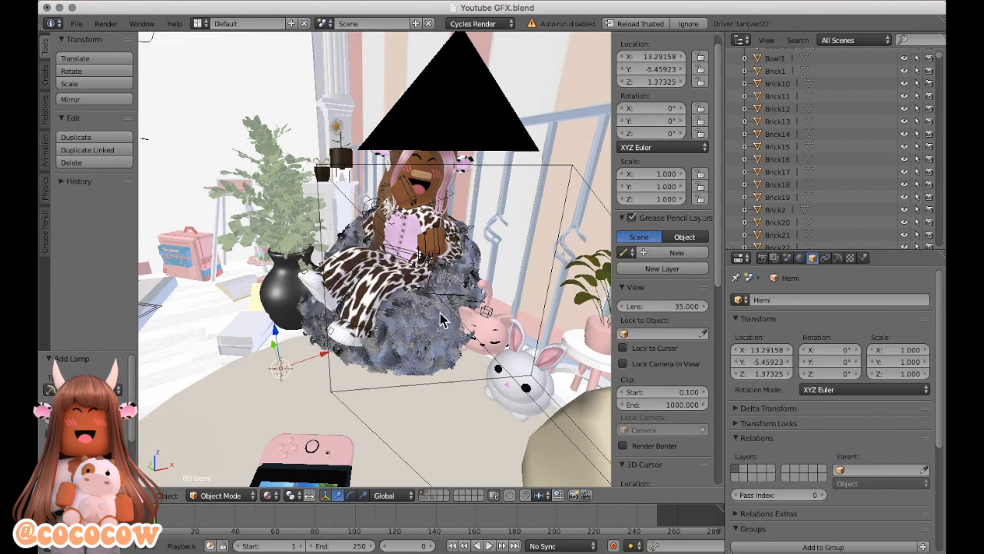
# Raise and shift the Hemi lamp to about X 12.62, Y -5.60, Z 3.25
pyautogui.hotkey('shift', 'f')
pyautogui.click(375, 259)
pyautogui.moveTo(353, 263); pyautogui.dragTo(308, 214)
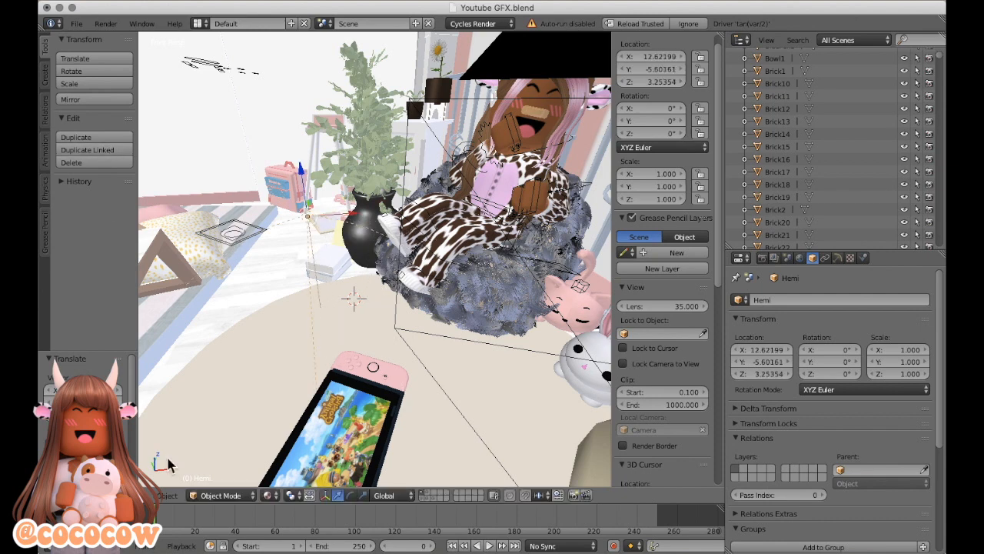
# Aim the Hemi lamp at the character with rotation about 3.7°, -111°, 16.8°, and shift it to about Y -6.97
pyautogui.click(363, 495)
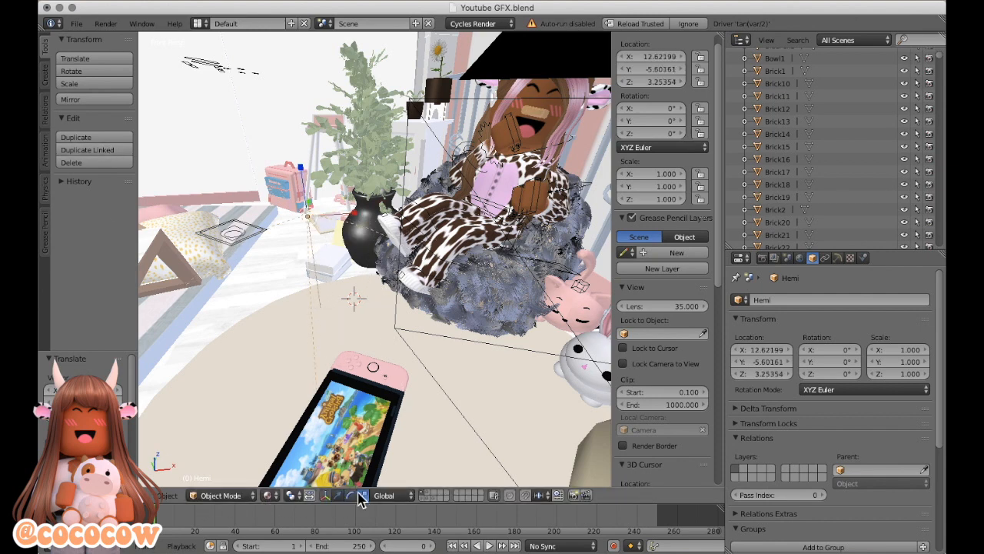
pyautogui.press('r')
pyautogui.press('y')
pyautogui.moveTo(325, 158); pyautogui.dragTo(273, 161)
pyautogui.hotkey('shift', 'f')
pyautogui.click(360, 347)
pyautogui.moveTo(362, 351); pyautogui.dragTo(362, 361)
pyautogui.moveTo(340, 360); pyautogui.dragTo(330, 391)
pyautogui.click(337, 495)
pyautogui.moveTo(292, 302); pyautogui.dragTo(391, 408)
pyautogui.click(351, 495)
pyautogui.moveTo(513, 488); pyautogui.dragTo(556, 462)
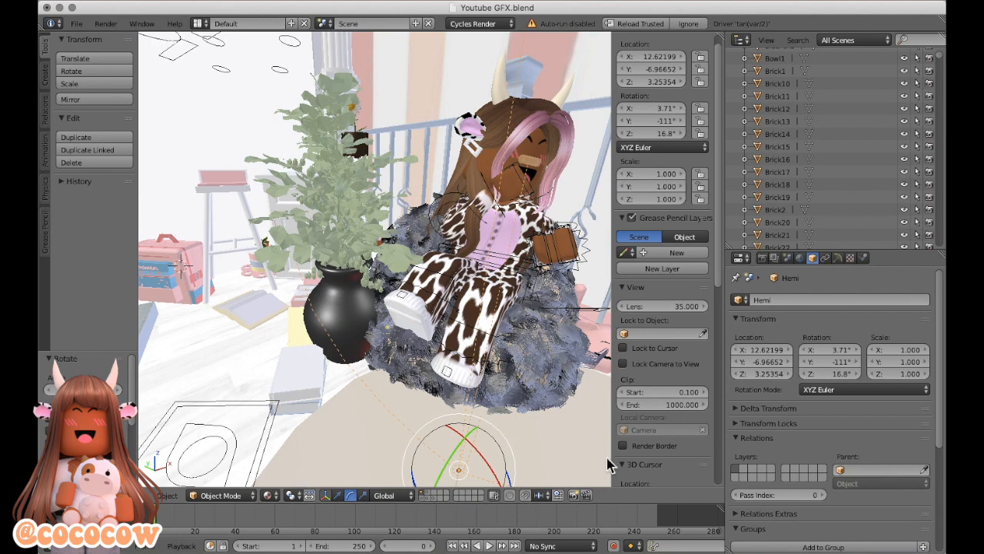
# Tint the Hemi lamp's emission color a soft light red
pyautogui.click(837, 258)
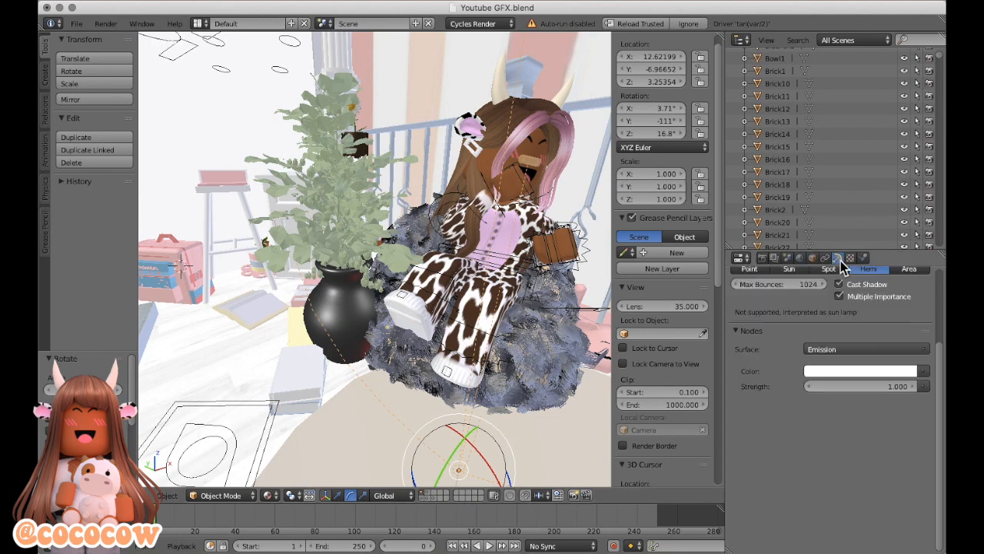
pyautogui.click(866, 371)
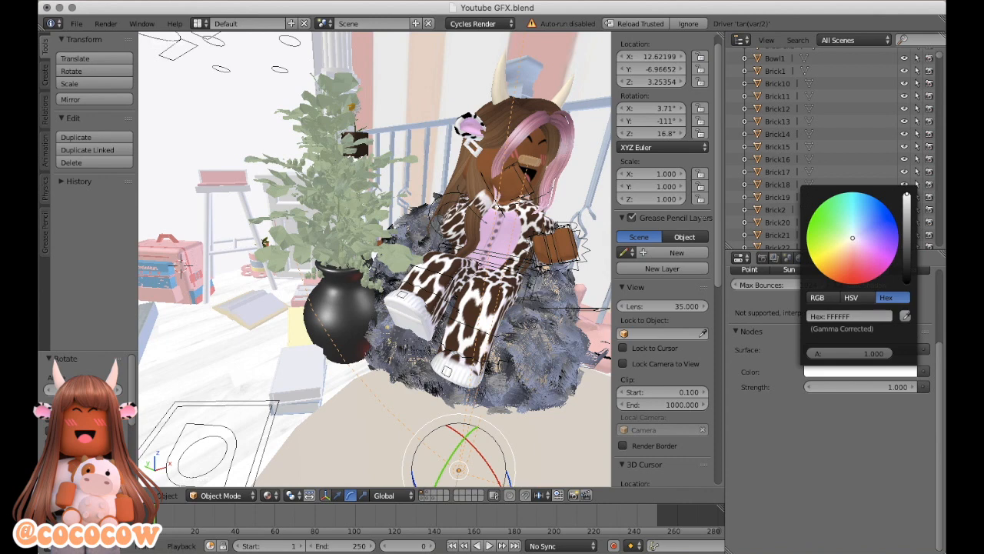
pyautogui.click(848, 259)
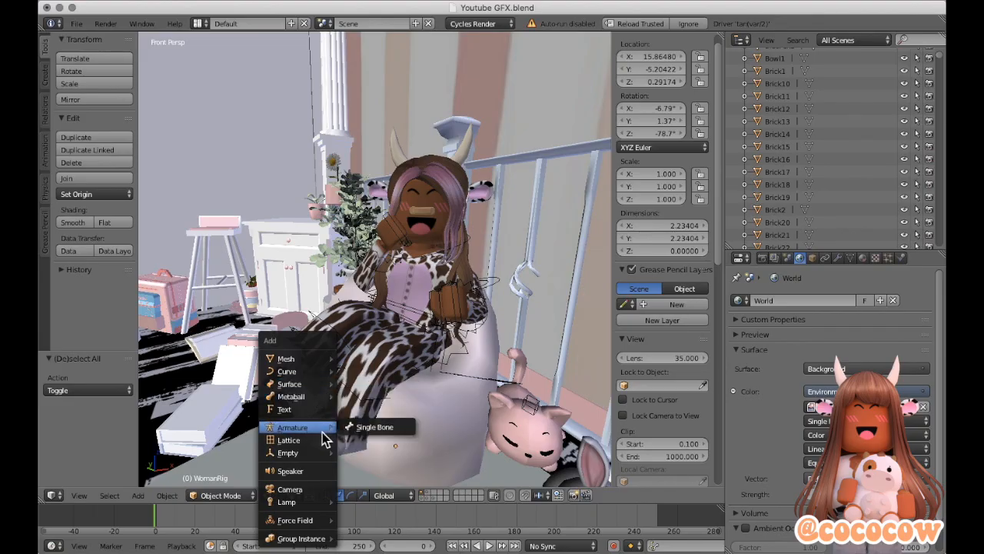
# Add a camera to the scene and look through it
pyautogui.click(317, 490)
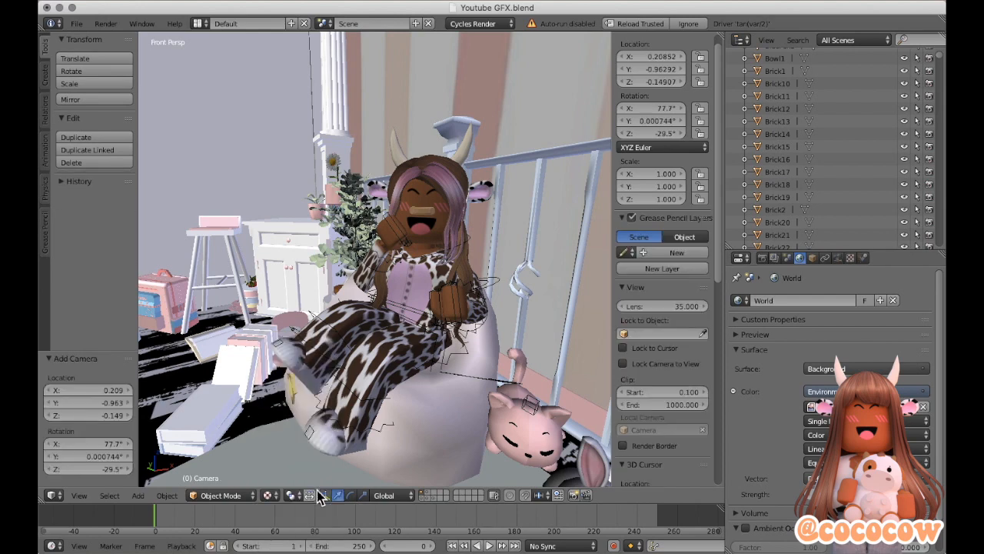
pyautogui.click(80, 496)
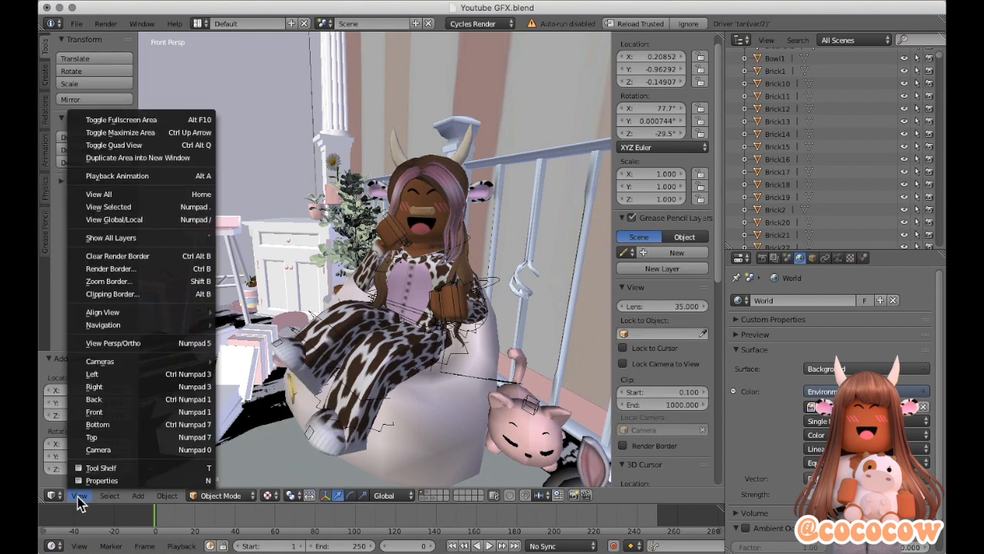
pyautogui.click(110, 454)
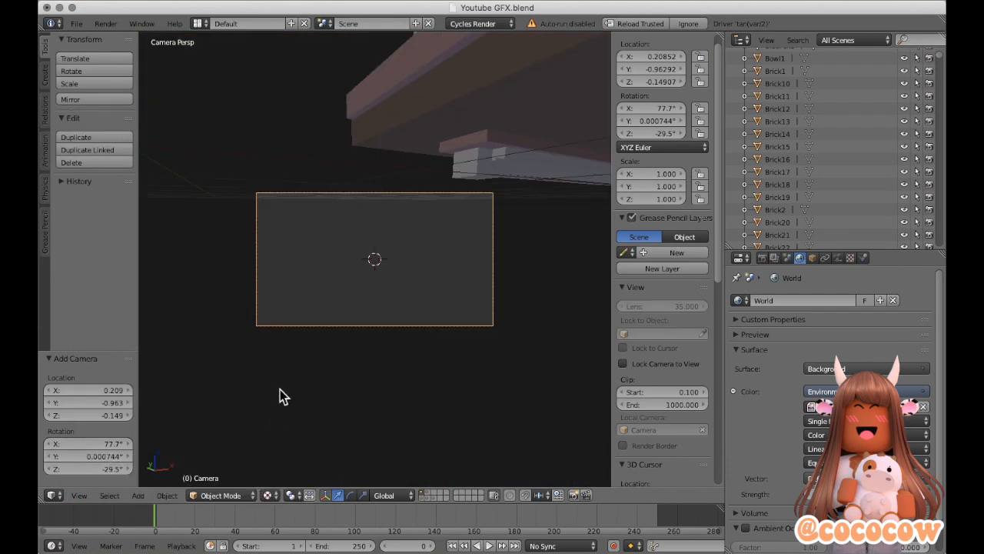
# Fly the camera to frame the seated character, at about X 12.40, Y -10.87, Z 4.70
pyautogui.hotkey('shift', 'f')
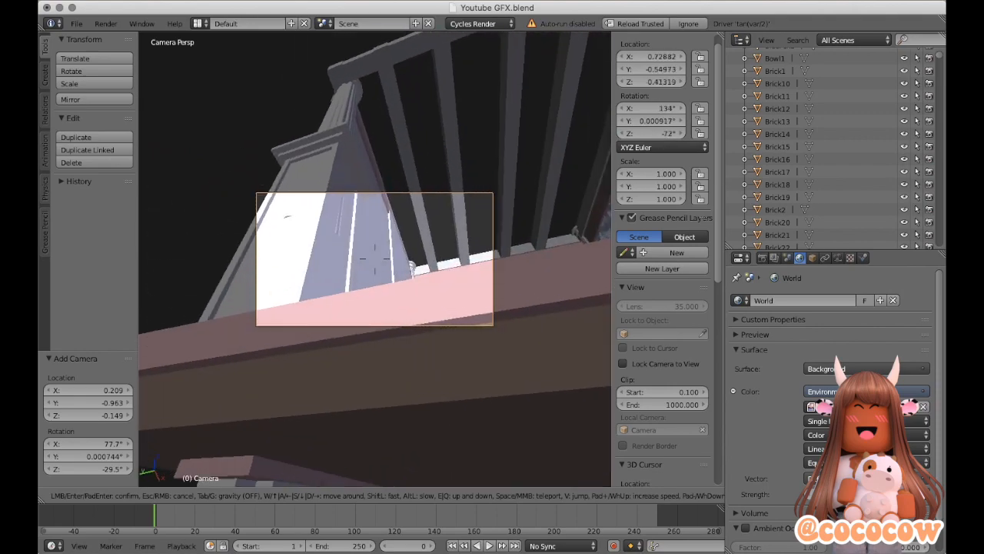
pyautogui.press('w')
pyautogui.press('s')
pyautogui.press('s')
pyautogui.press('w')
pyautogui.press('s')
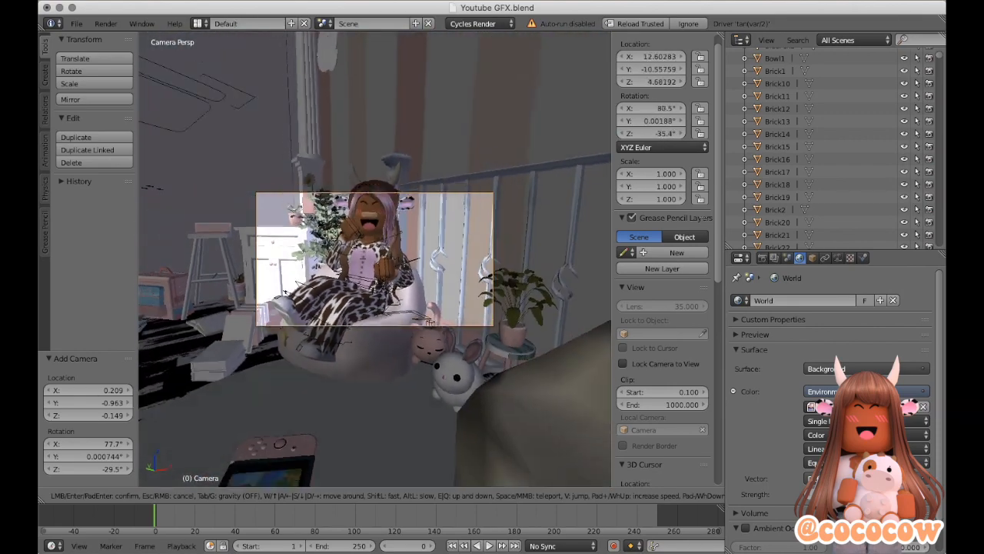
pyautogui.press('s')
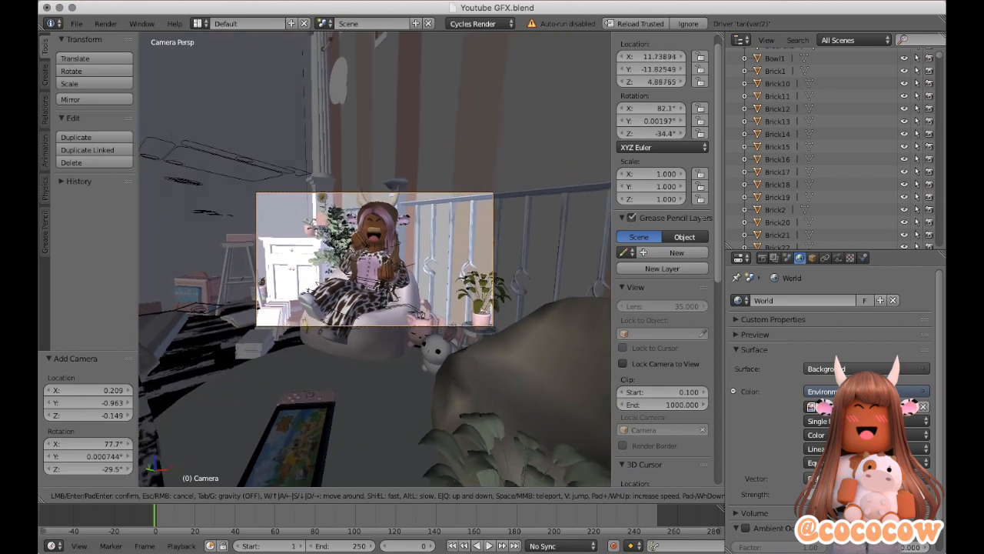
pyautogui.press('Escape')
# Set the render resolution to 1000 px by 1000 px
pyautogui.click(762, 258)
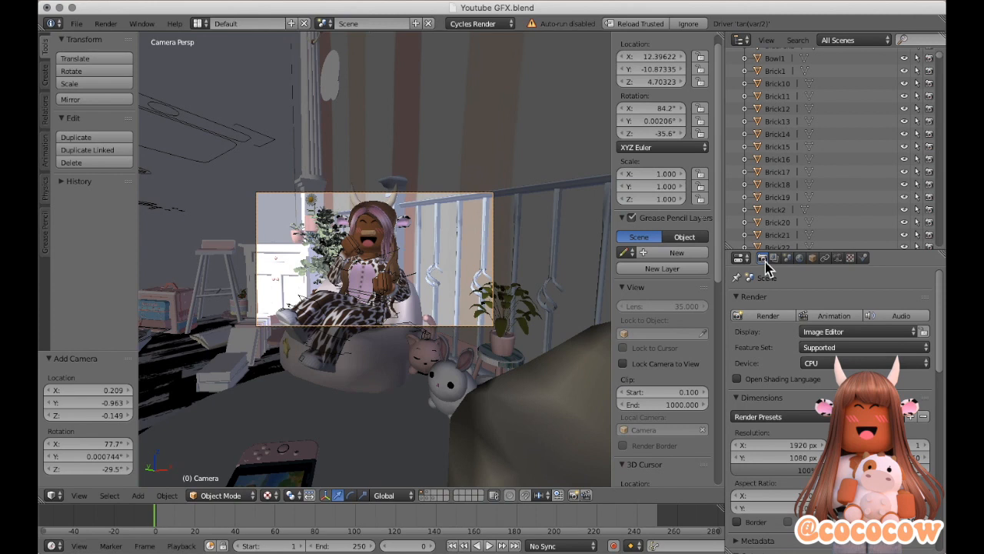
pyautogui.scroll(-1, 811, 453)
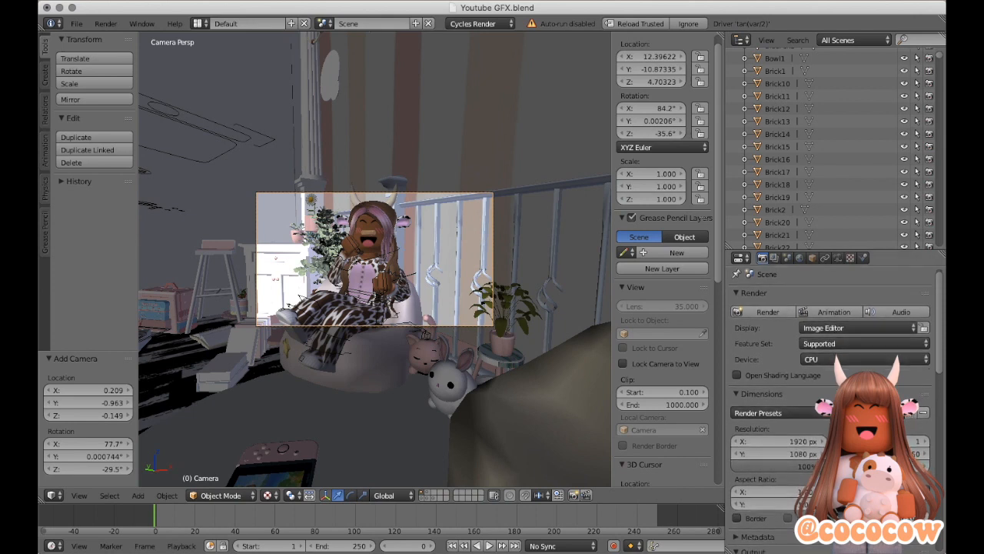
pyautogui.moveTo(811, 444)
pyautogui.mouseDown()
pyautogui.moveTo(861, 445)
pyautogui.moveTo(797, 452)
pyautogui.mouseUp()
pyautogui.click(792, 442)
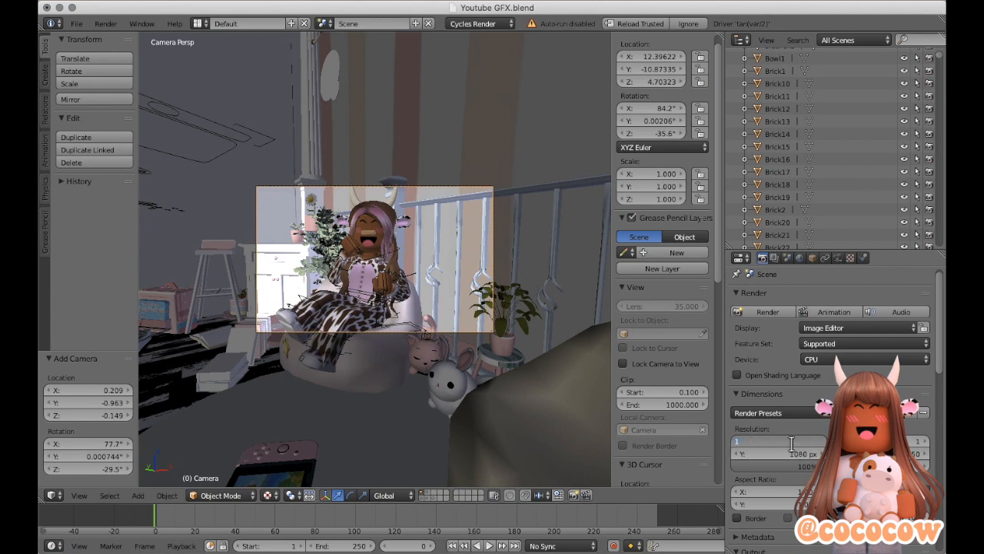
pyautogui.write('00')
pyautogui.press('Return')
pyautogui.click(792, 454)
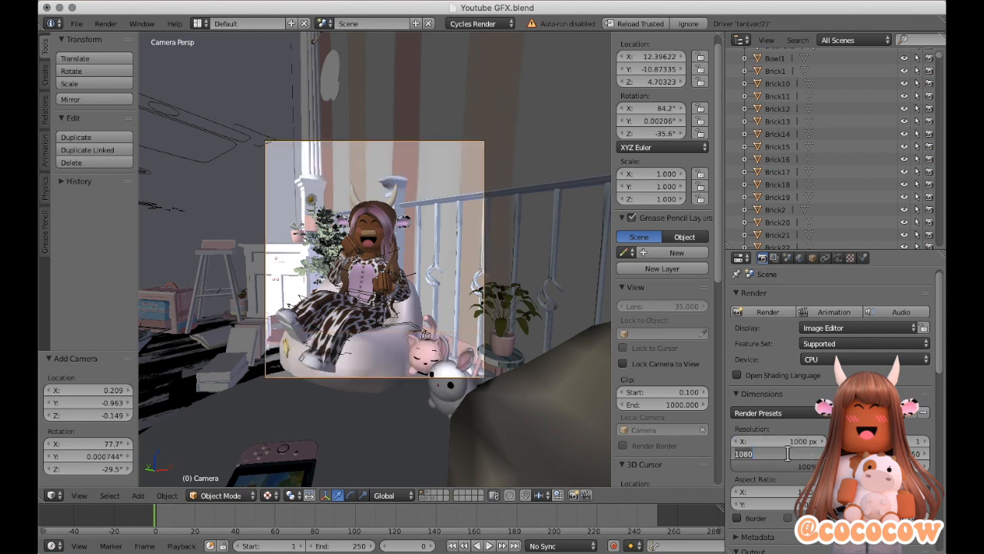
pyautogui.write('1000')
pyautogui.press('Return')
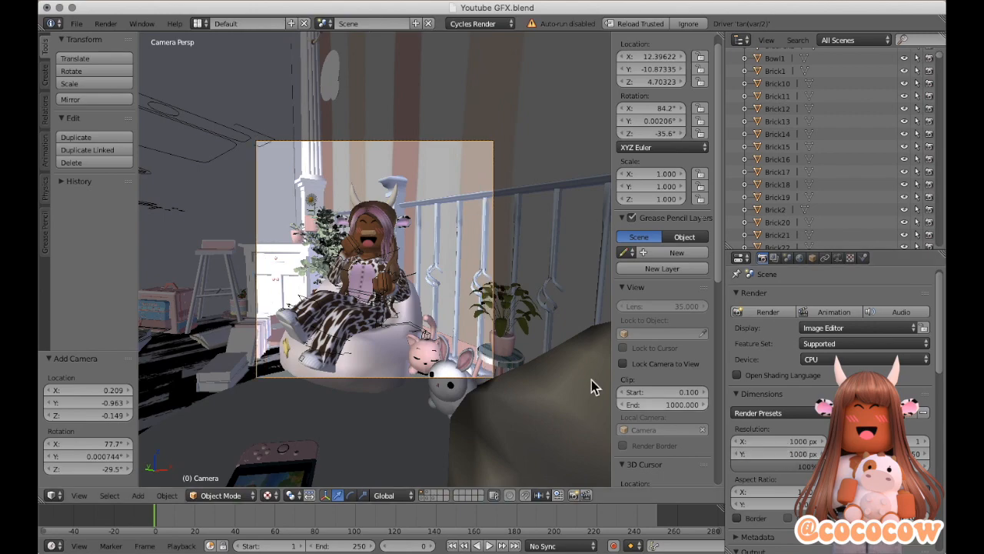
# Reframe the camera so the character and beanbag fill more of the square frame
pyautogui.hotkey('shift', 'f')
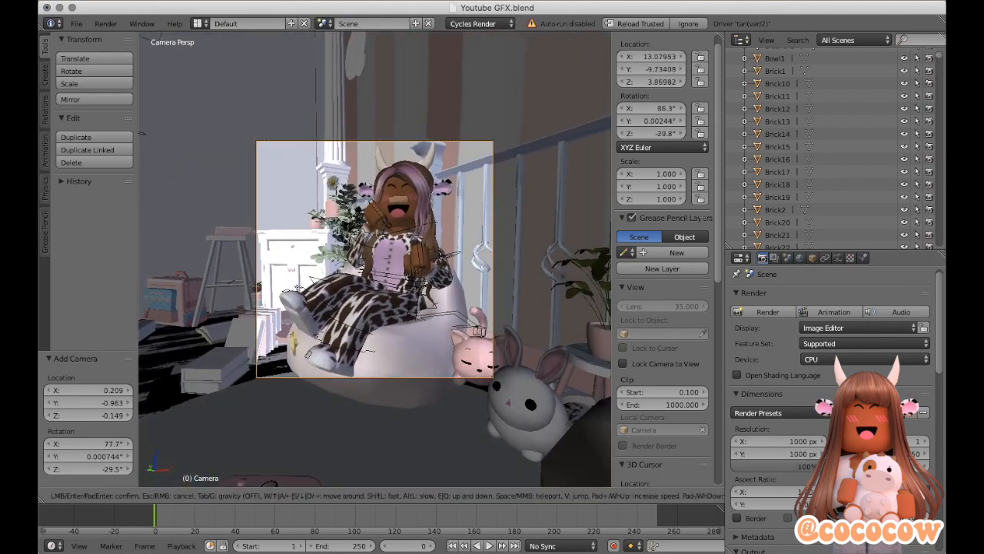
pyautogui.press('s')
pyautogui.click(445, 394)
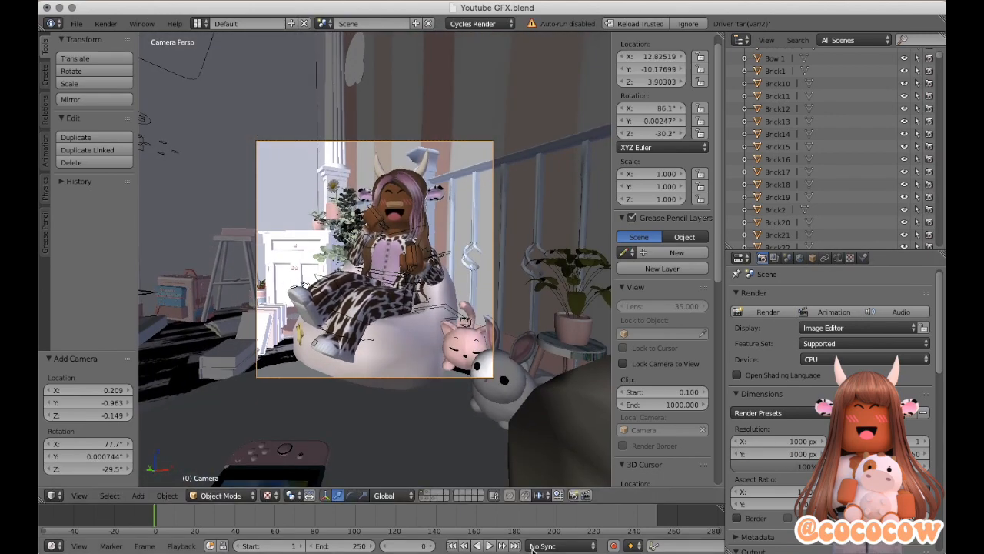
pyautogui.hotkey('shift', 'f')
pyautogui.press('w')
pyautogui.press('d')
pyautogui.click(405, 179)
# Turn the character's head to about 97.1°, 4.6°, 49.1° and leave the camera view
pyautogui.rightClick(405, 179)
pyautogui.click(351, 495)
pyautogui.moveTo(394, 204); pyautogui.dragTo(411, 206)
pyautogui.moveTo(370, 181); pyautogui.dragTo(369, 180)
pyautogui.click(81, 497)
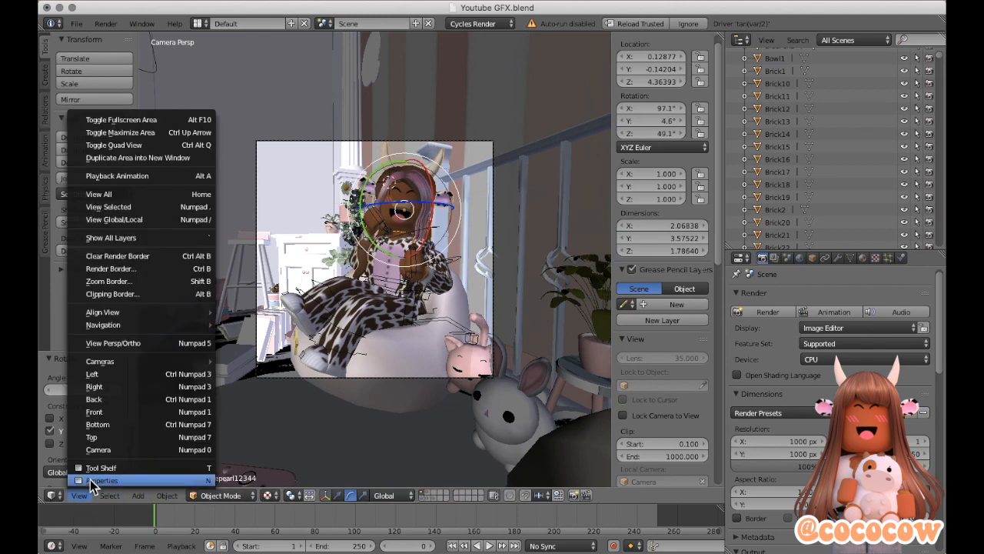
pyautogui.moveTo(175, 363)
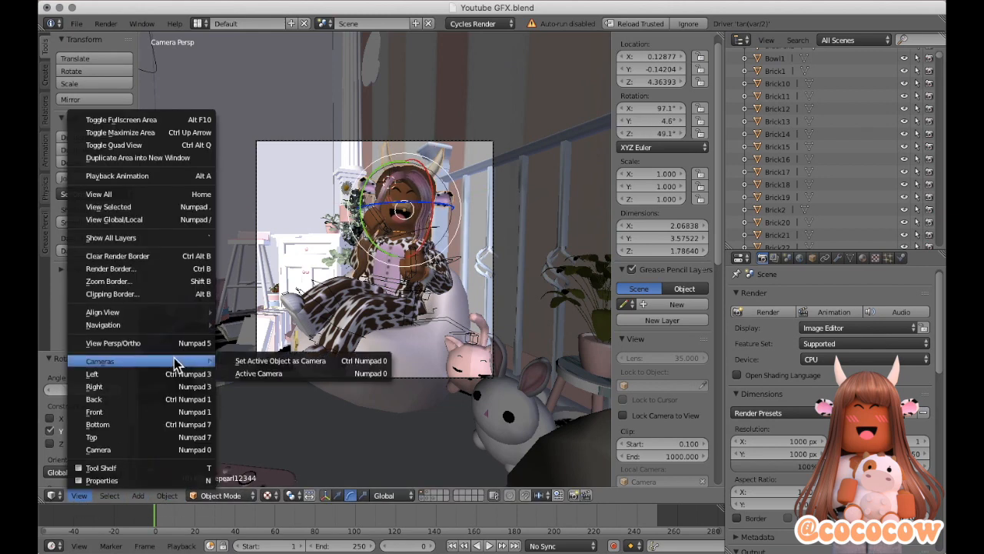
pyautogui.click(161, 450)
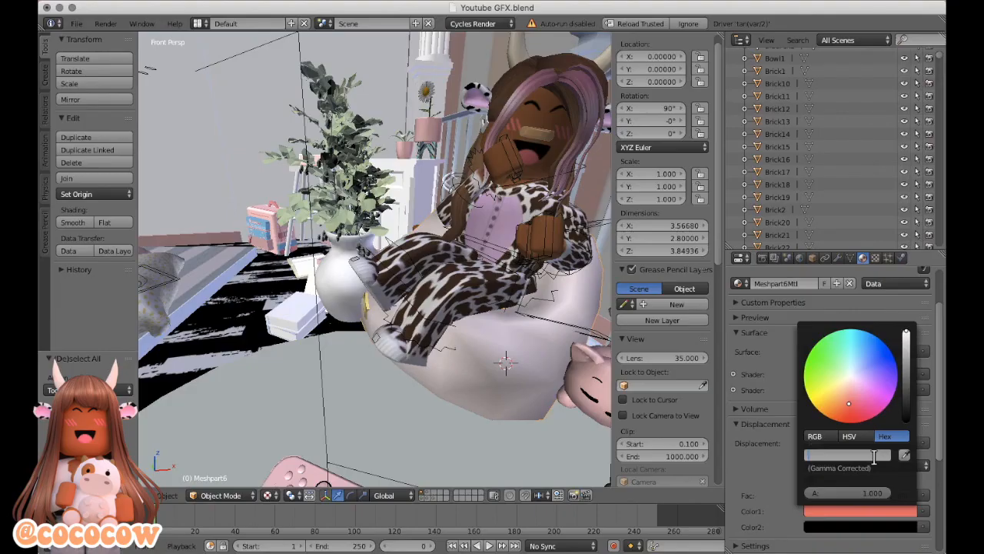
# Tint the beanbag material's first displacement color light tan and replace its Add Shader surface
pyautogui.write('FFFFFF')
pyautogui.press('Return')
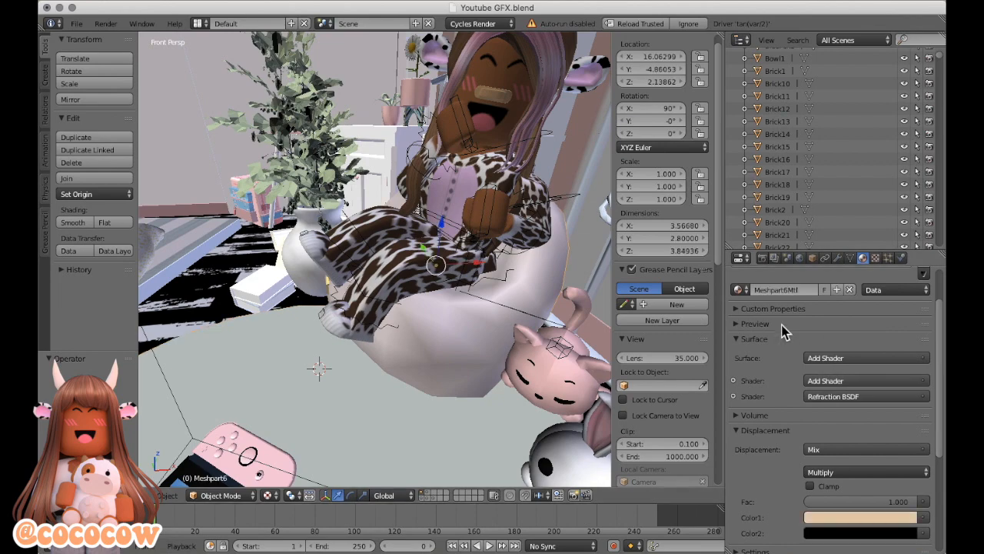
pyautogui.click(838, 357)
pyautogui.click(807, 234)
# Give the round rug's material a Principled BSDF surface with a cream base color
pyautogui.scroll(-3, 872, 365)
pyautogui.click(834, 406)
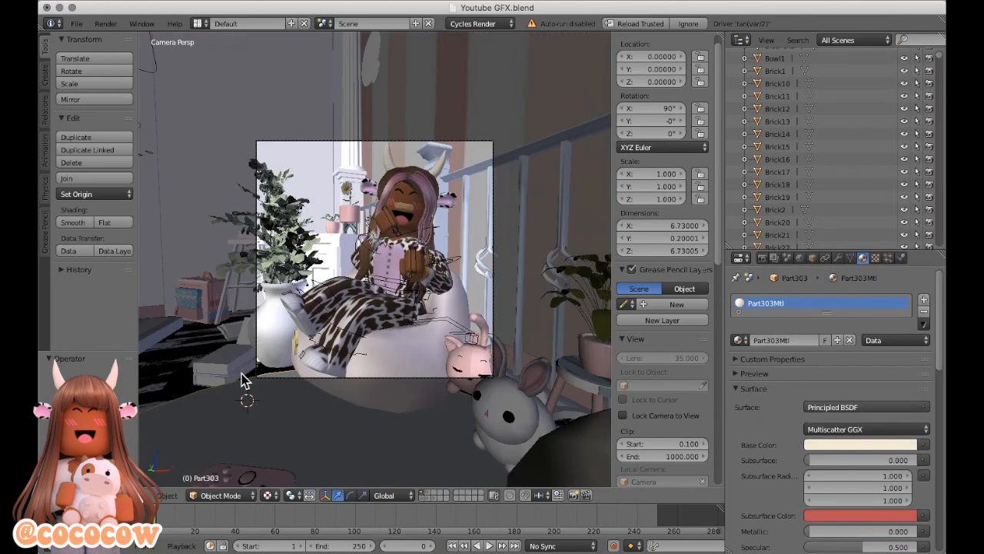
# Give the beanbag volume-emitted advanced hair with interpolated children, clump 0.500, shape 0.360 and Curl kink of amplitude 0.122
pyautogui.click(831, 490)
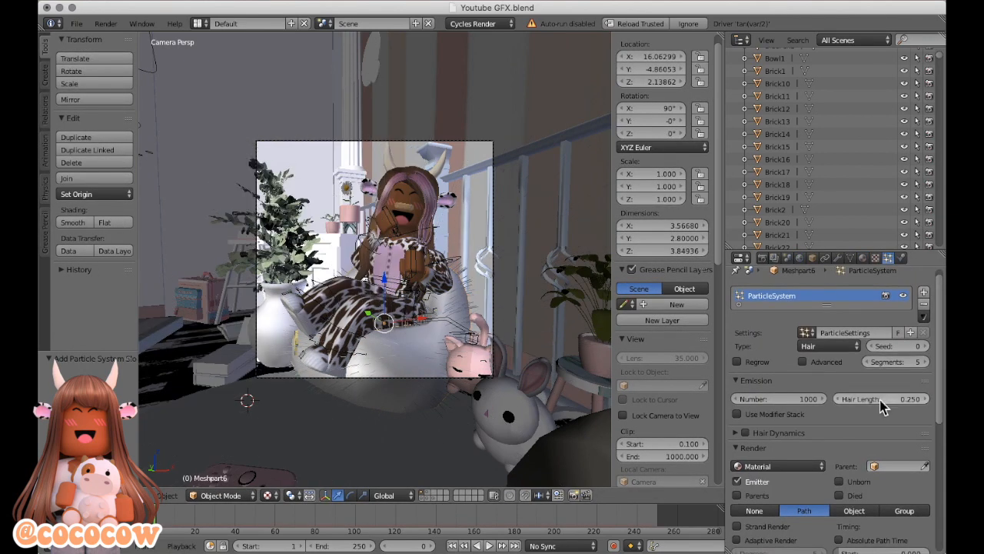
pyautogui.scroll(-10, 830, 490)
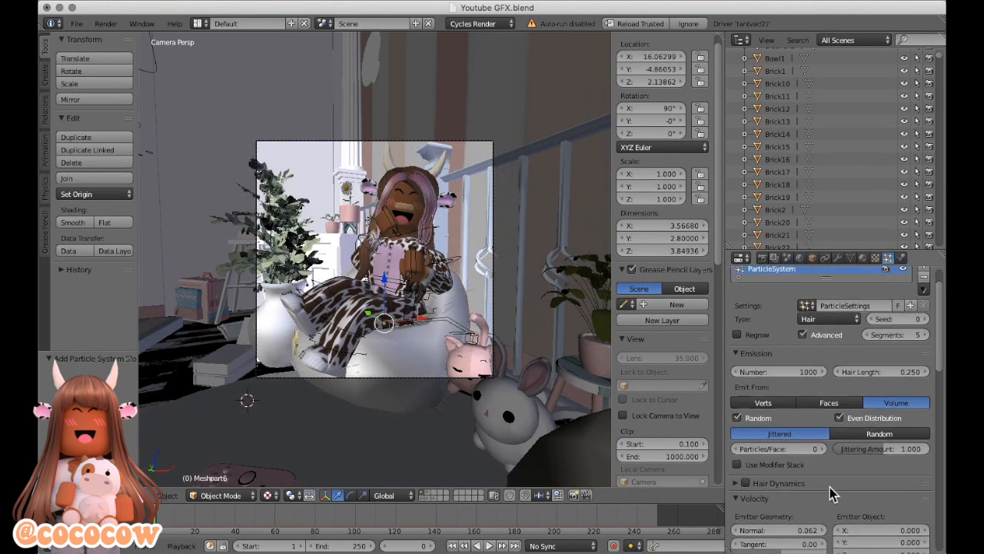
pyautogui.scroll(-10, 812, 500)
pyautogui.click(897, 437)
pyautogui.scroll(-3, 792, 453)
pyautogui.moveTo(767, 455); pyautogui.dragTo(786, 458)
pyautogui.scroll(-8, 788, 462)
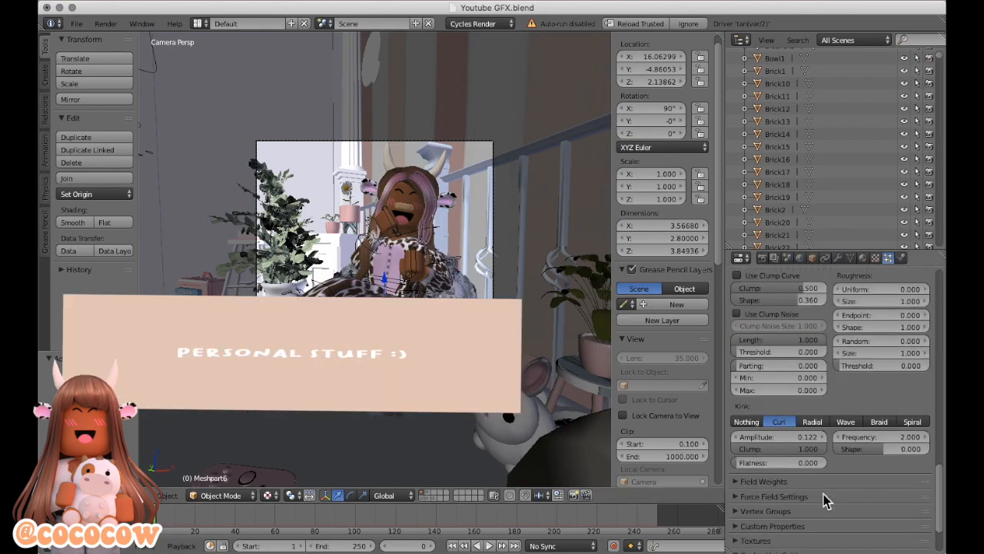
# Preview the furry beanbag in Rendered shading and return the viewport to Solid shading
pyautogui.click(267, 495)
pyautogui.click(292, 410)
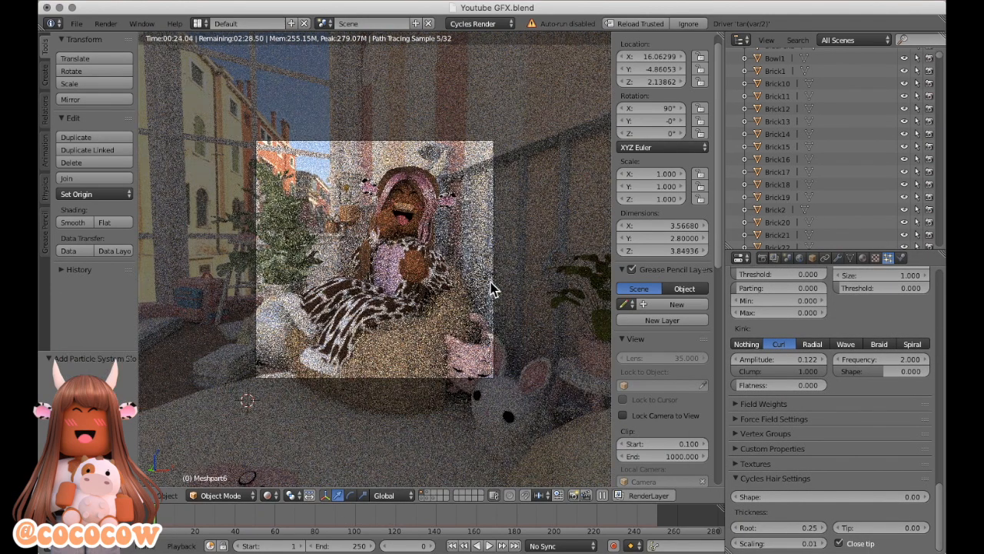
pyautogui.click(266, 495)
pyautogui.click(296, 453)
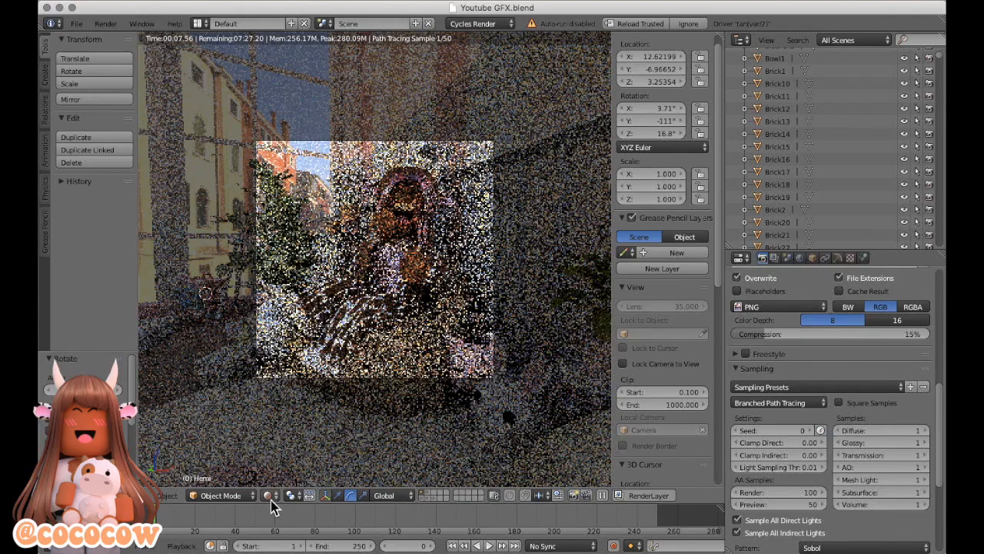
# Switch the viewport from Rendered to Texture shading and render the camera view as a still image
pyautogui.click(269, 498)
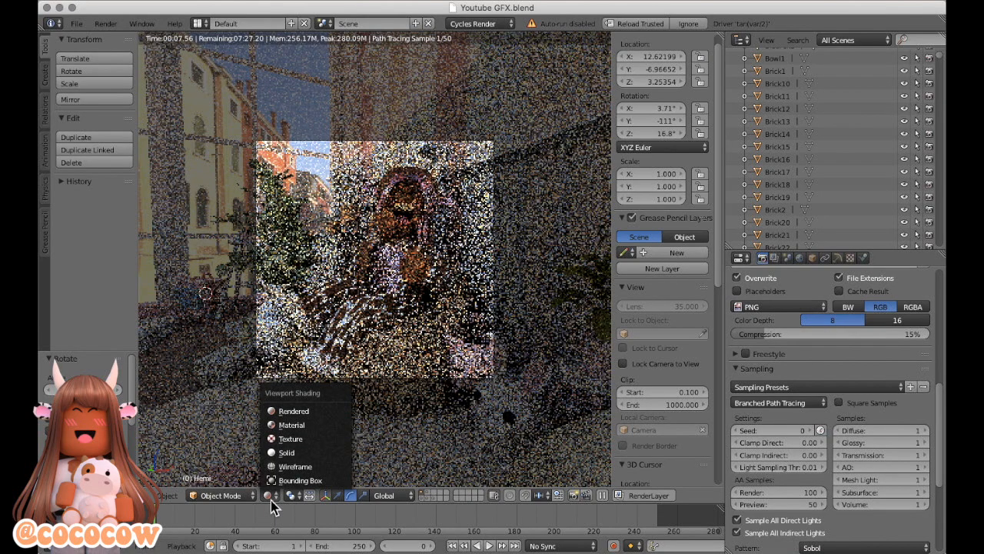
pyautogui.click(304, 437)
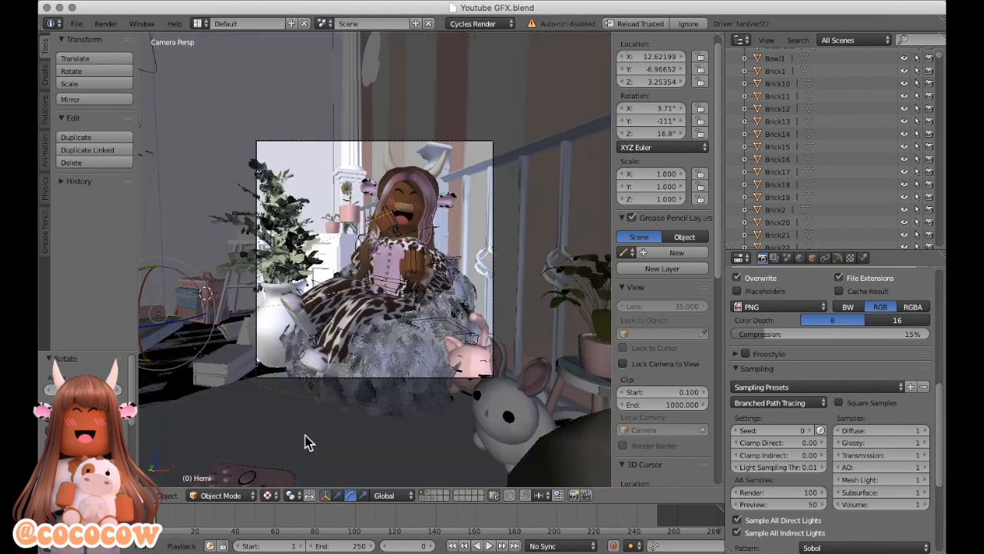
pyautogui.click(142, 23)
pyautogui.moveTo(107, 24)
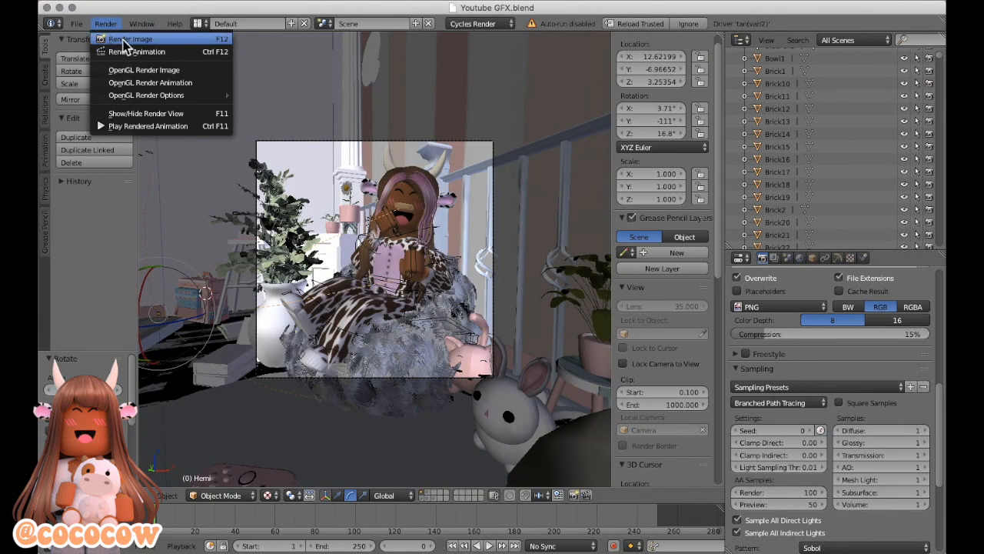
pyautogui.click(123, 40)
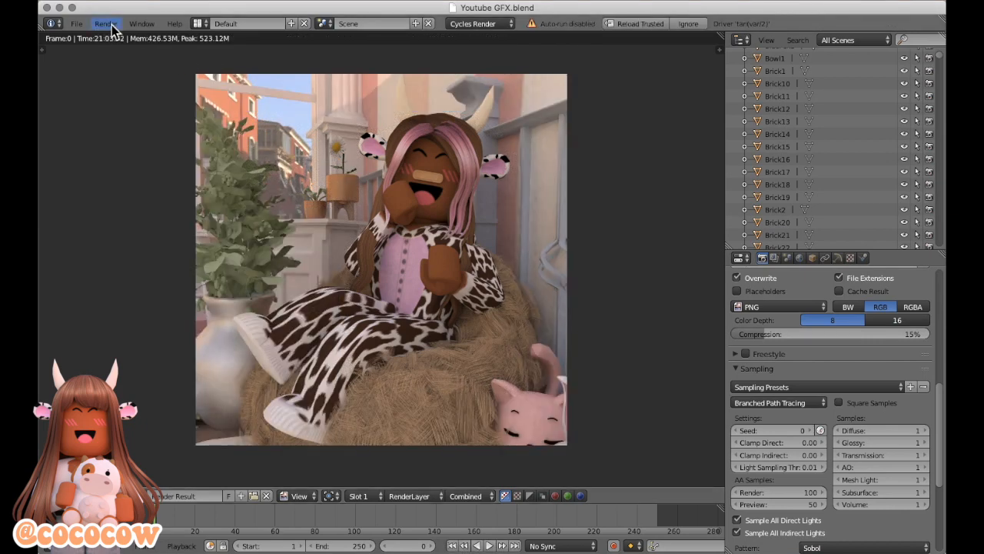
pyautogui.click(112, 27)
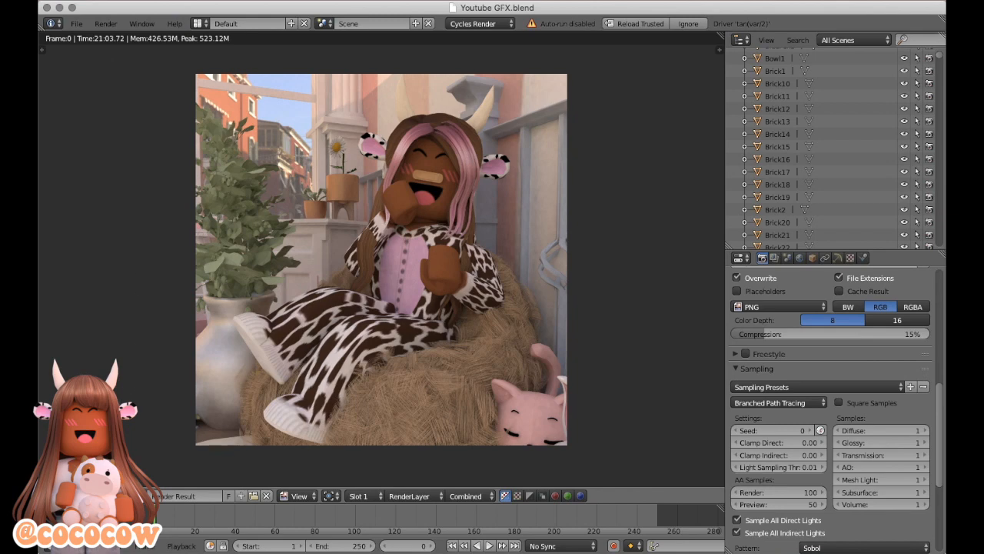
# Save the finished render as untitled.png in the Desktop folder
pyautogui.click(111, 496)
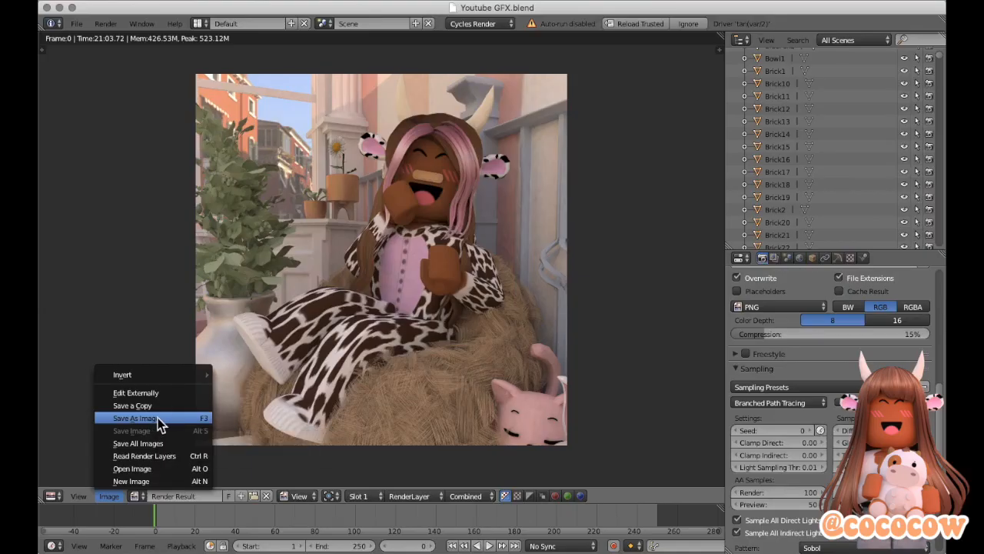
pyautogui.click(157, 418)
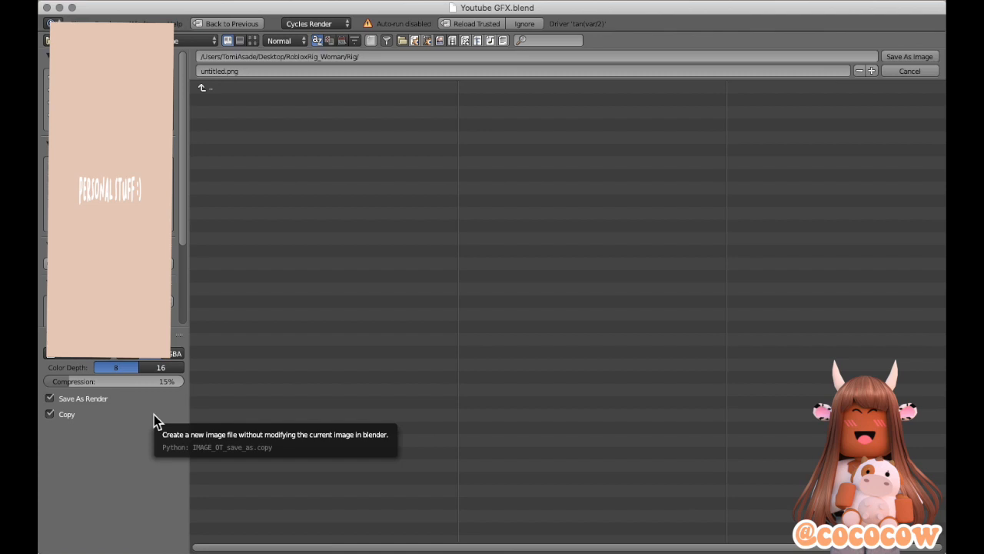
pyautogui.click(46, 204)
pyautogui.click(302, 58)
pyautogui.press('BackSpace')
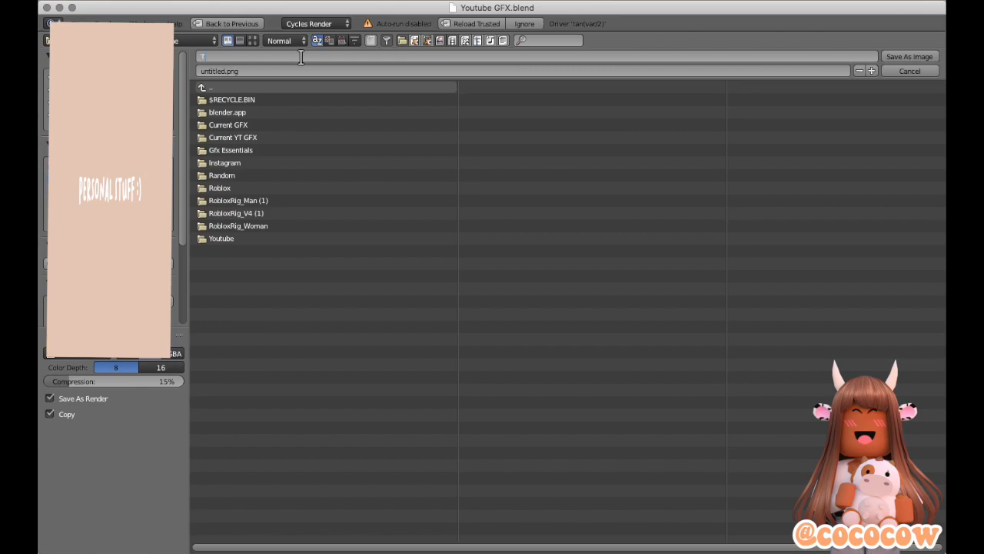
pyautogui.click(908, 56)
pyautogui.click(902, 58)
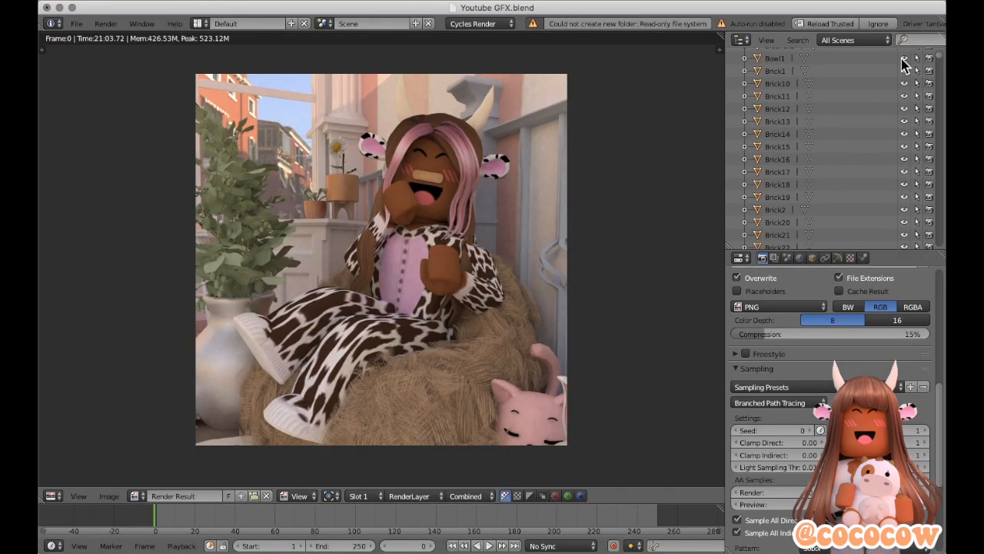
# Switch to the macOS desktop and select the saved untitled.png render
pyautogui.hotkey('ctrl', 'Right')
pyautogui.hotkey('ctrl', 'Right')
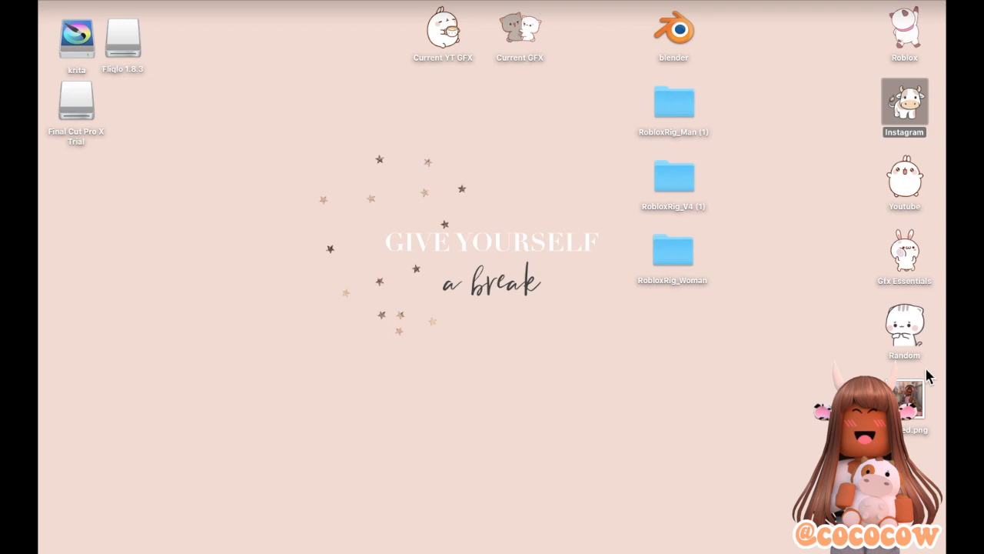
pyautogui.click(898, 400)
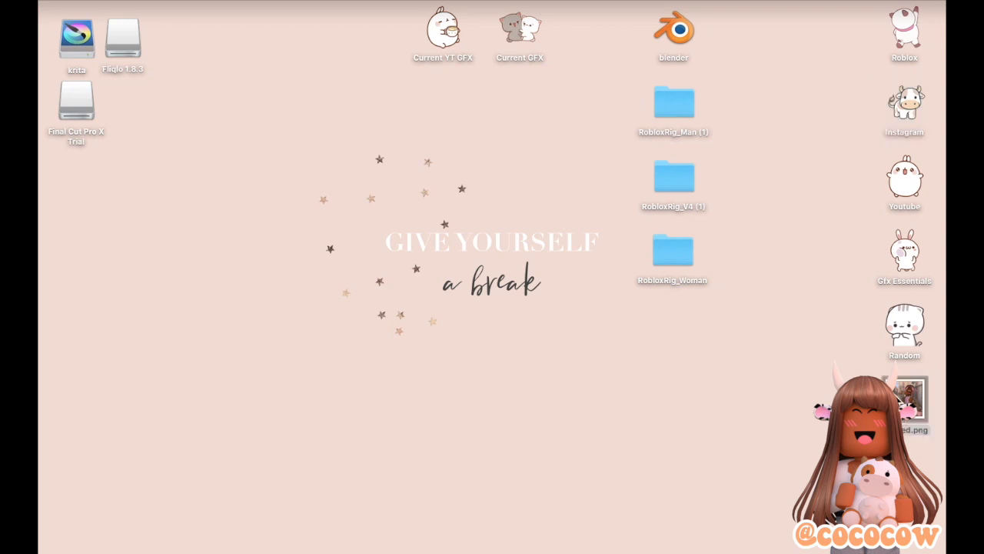